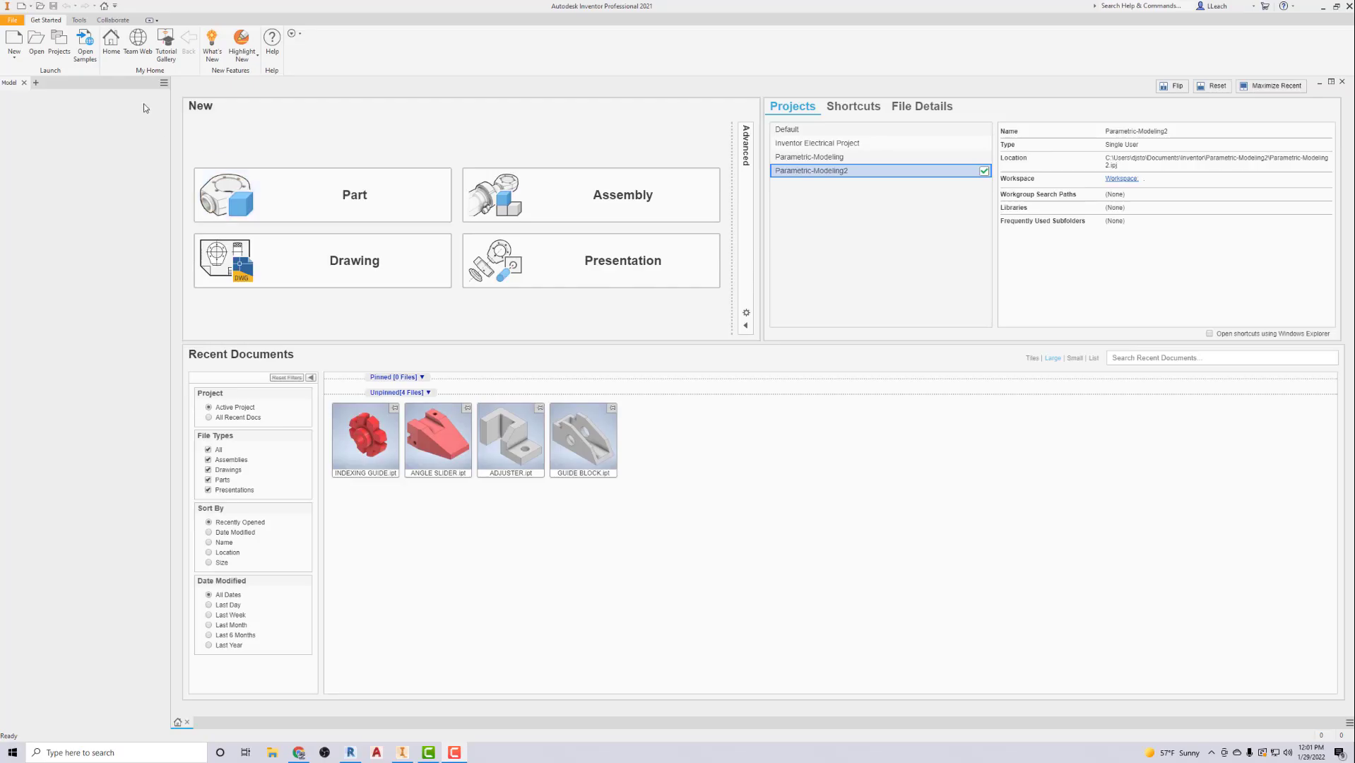
Step: Create a new part from the English Standard (in).ipt template and start a 2D sketch on the front (XY) plane
{"action": "left_click", "coordinate": [14, 58]}
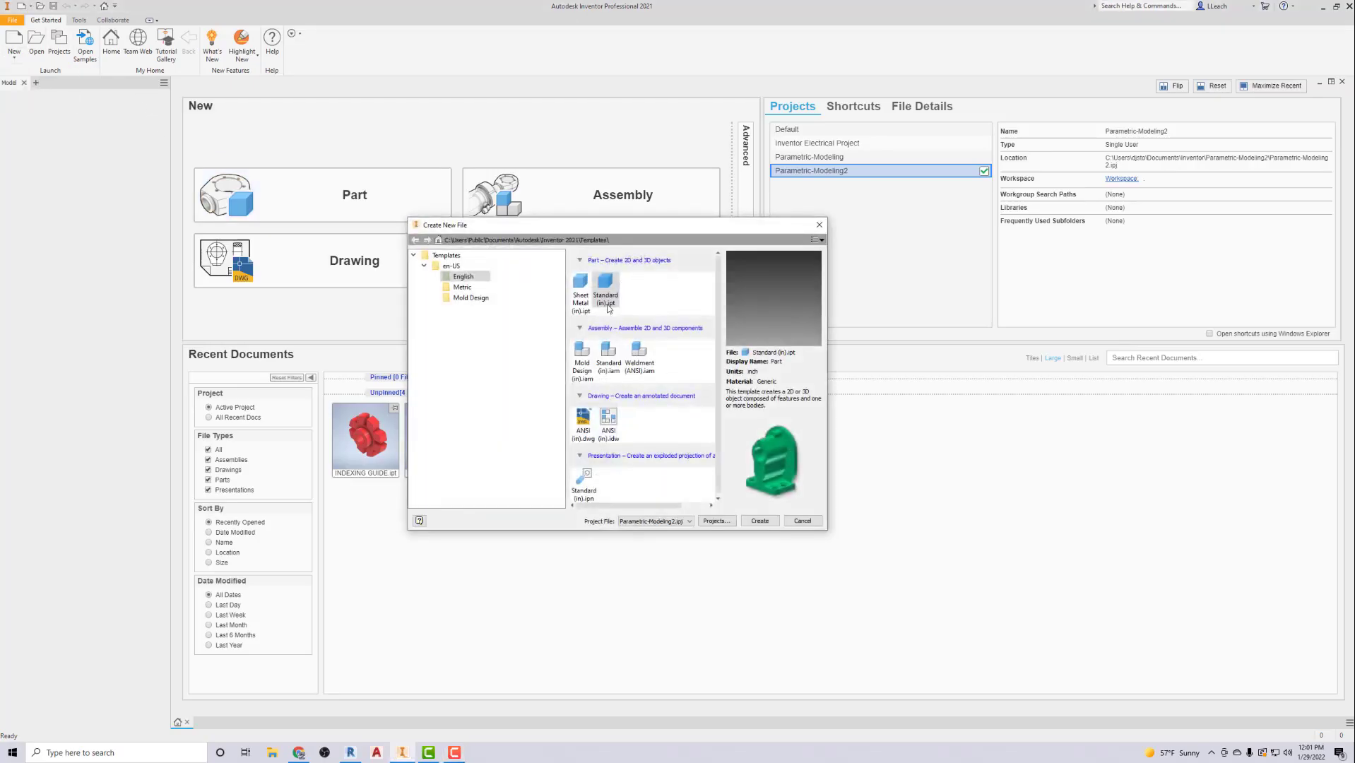
{"action": "left_click", "coordinate": [476, 276]}
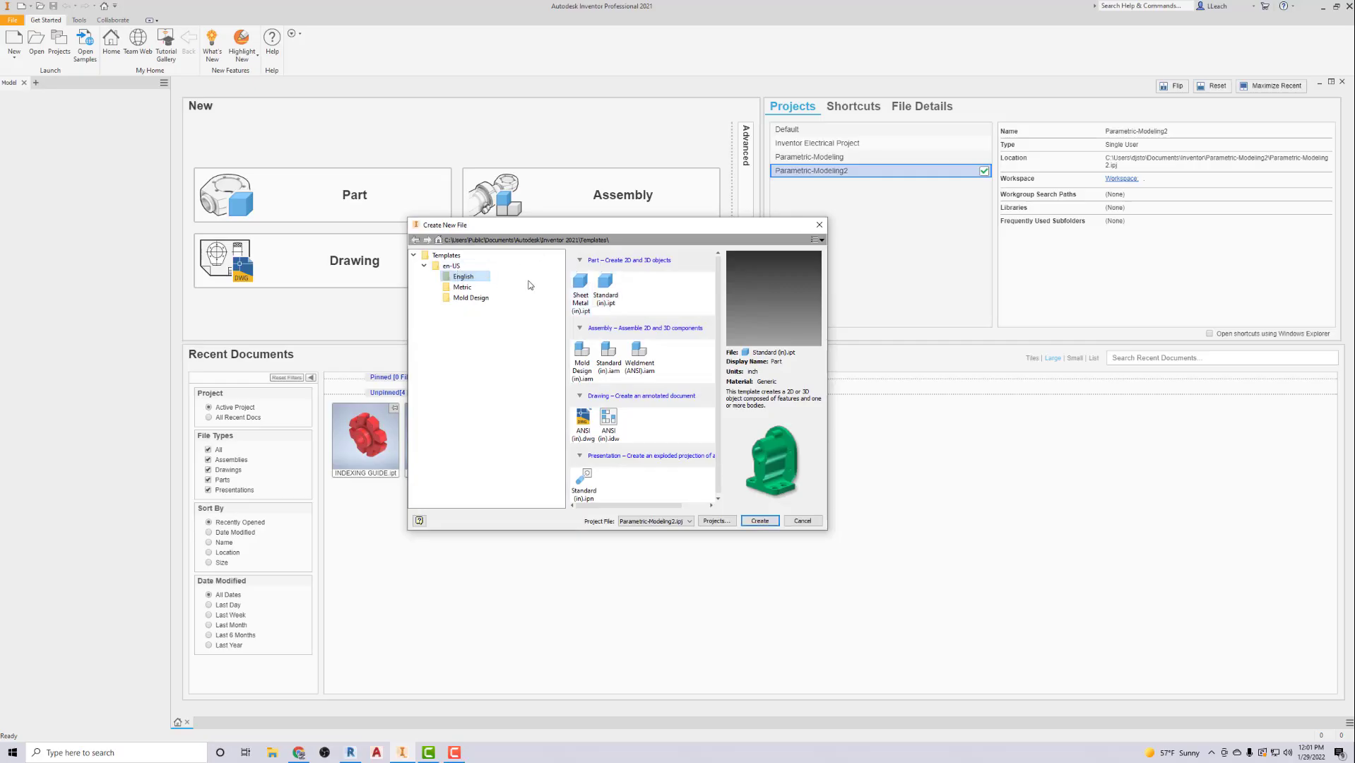
{"action": "left_click", "coordinate": [609, 300]}
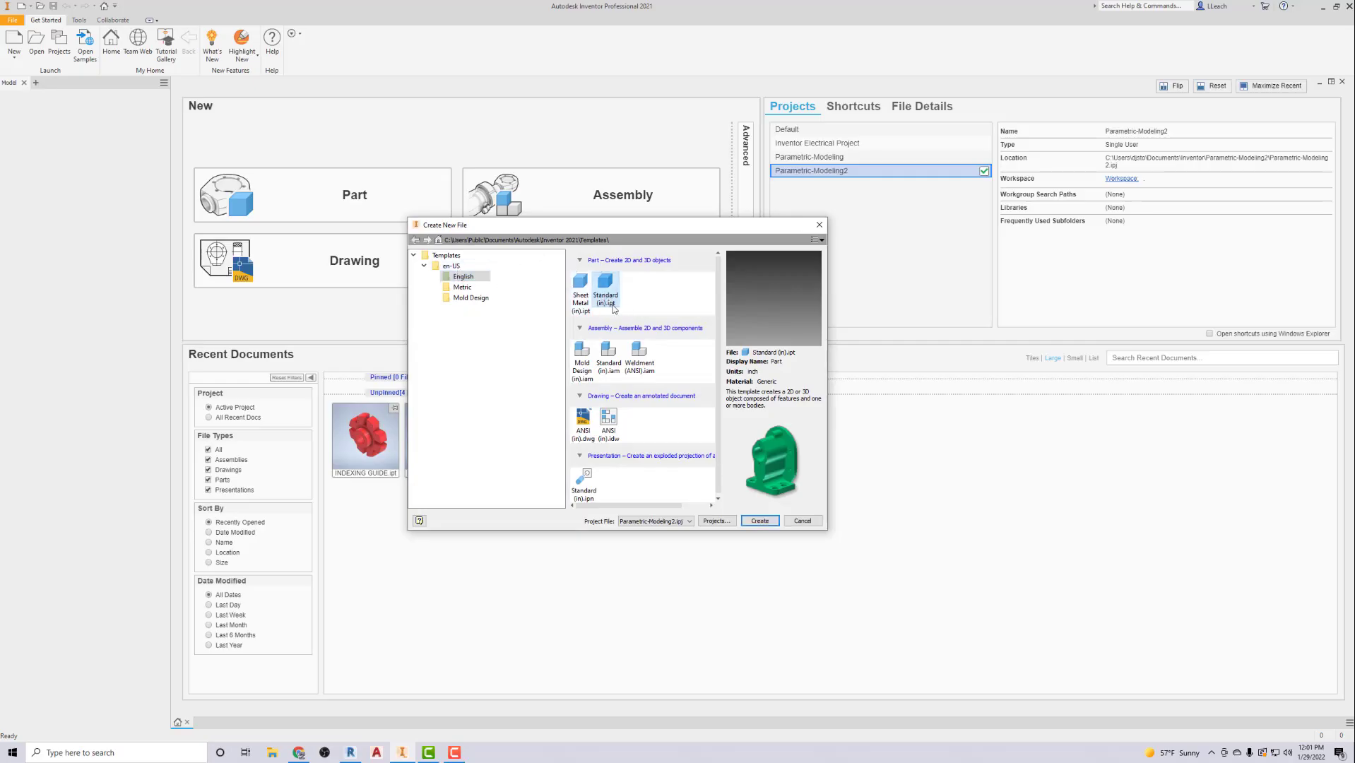
{"action": "left_click", "coordinate": [759, 521]}
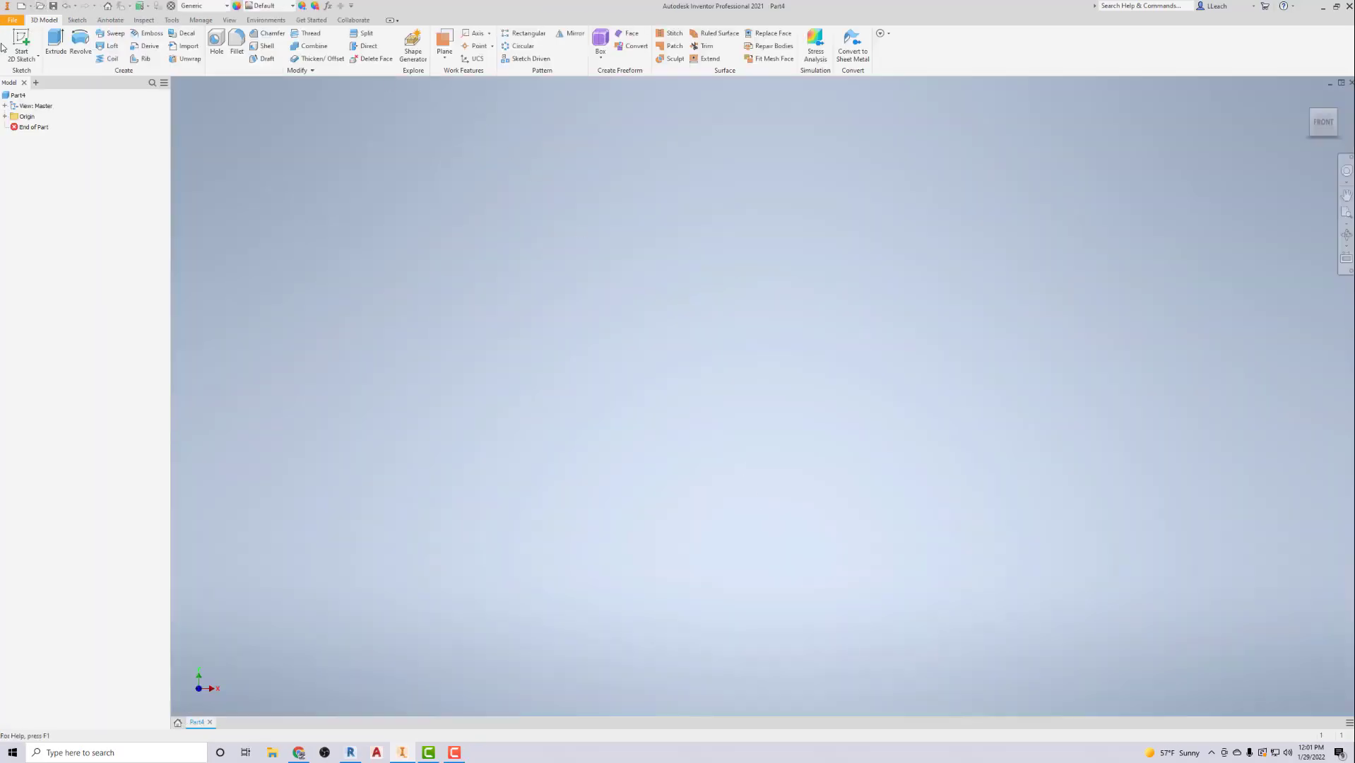
{"action": "left_click", "coordinate": [21, 42]}
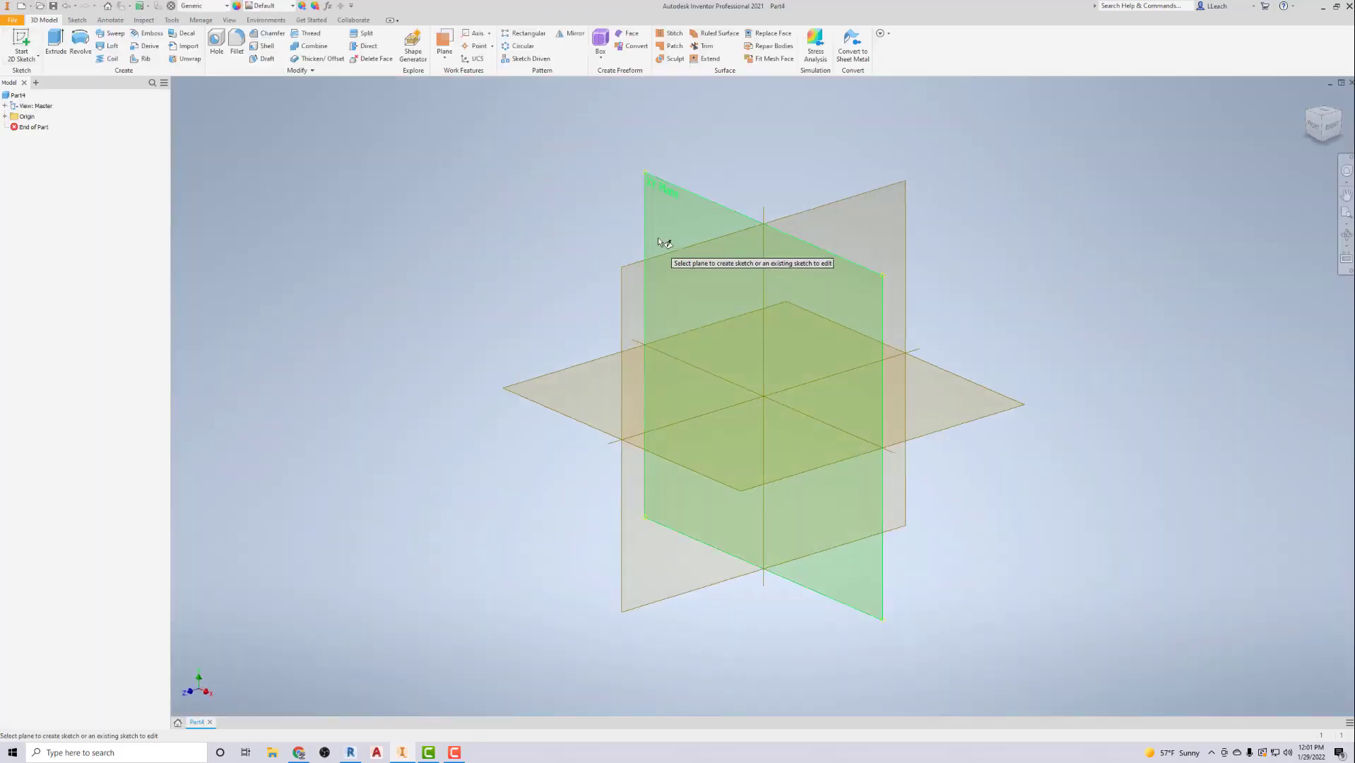
{"action": "left_click", "coordinate": [688, 195]}
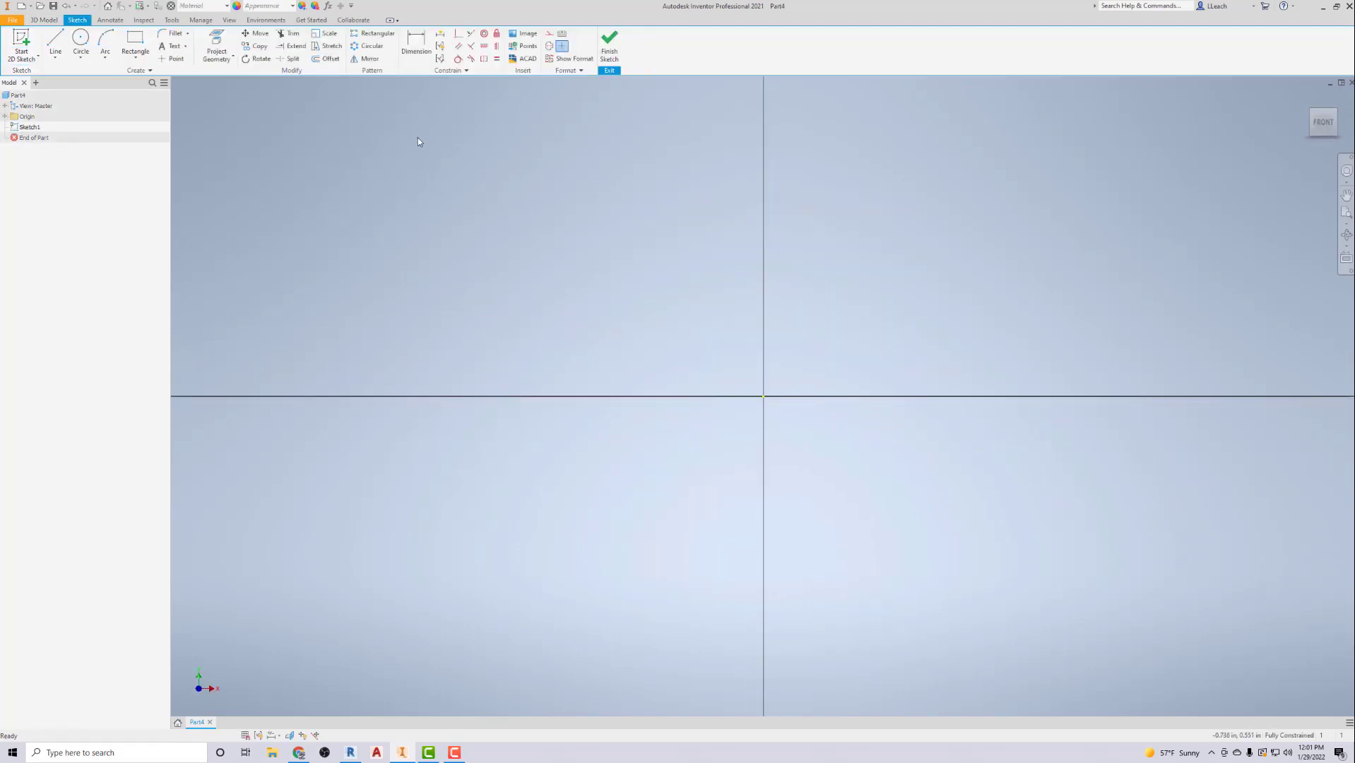
Step: Sketch a closed L-shaped profile with lines from the origin, about 1 in wide and 0.5 in tall, with its legs extending right and up
{"action": "left_click", "coordinate": [56, 58]}
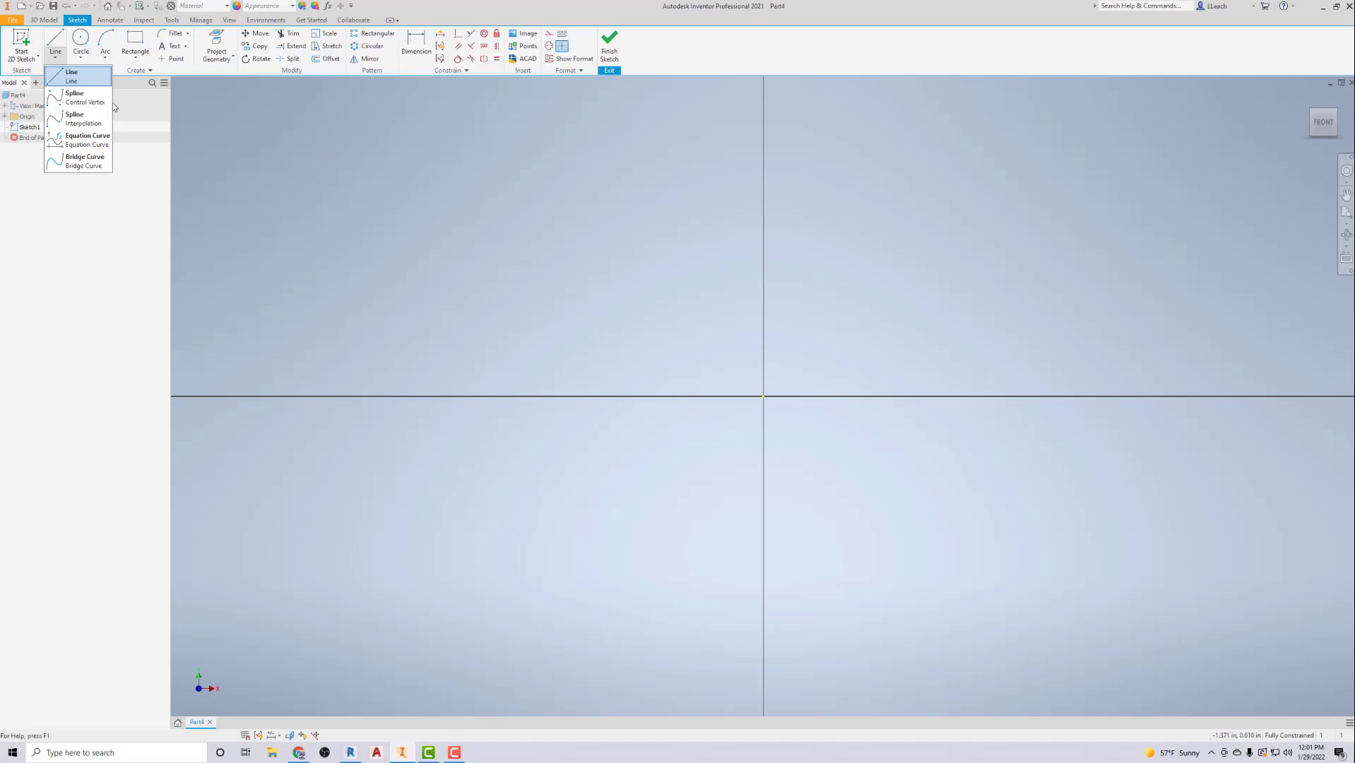
{"action": "left_click", "coordinate": [89, 78]}
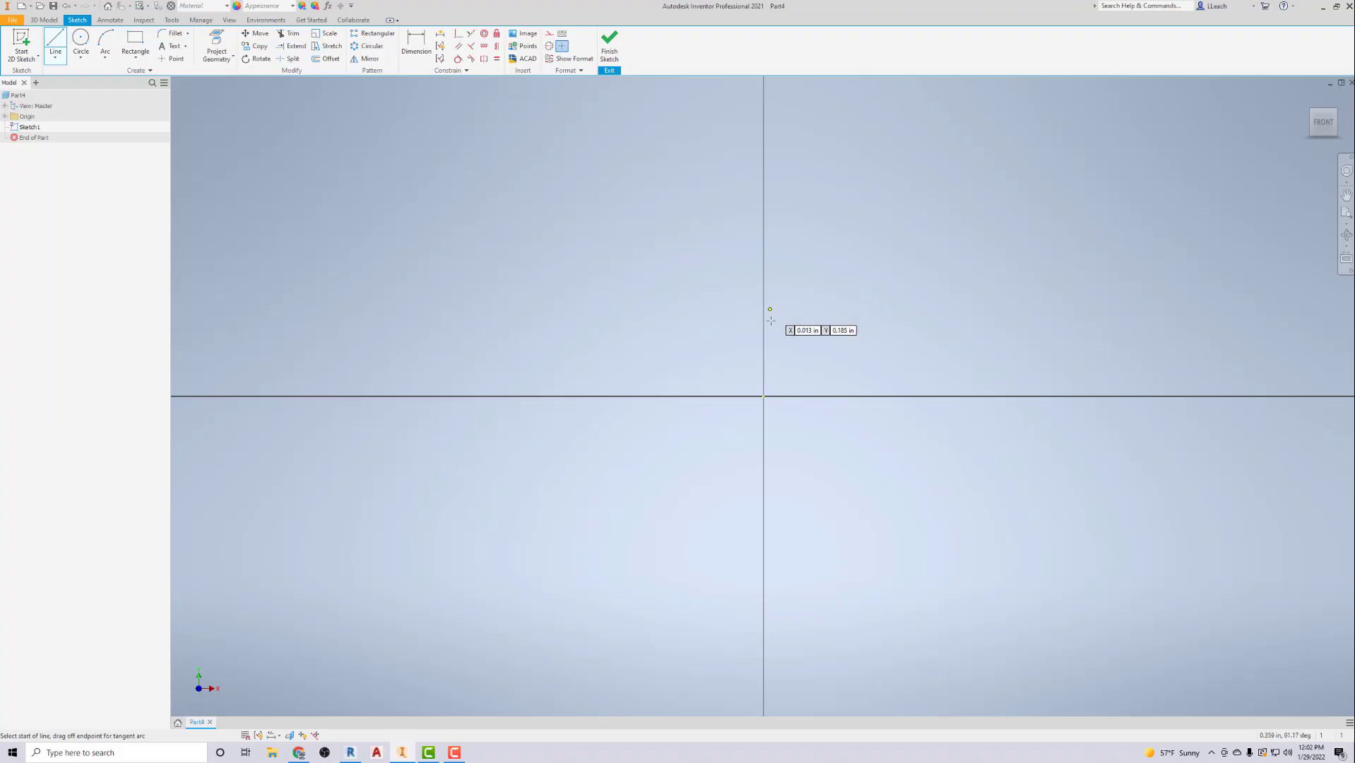
{"action": "left_click", "coordinate": [764, 397]}
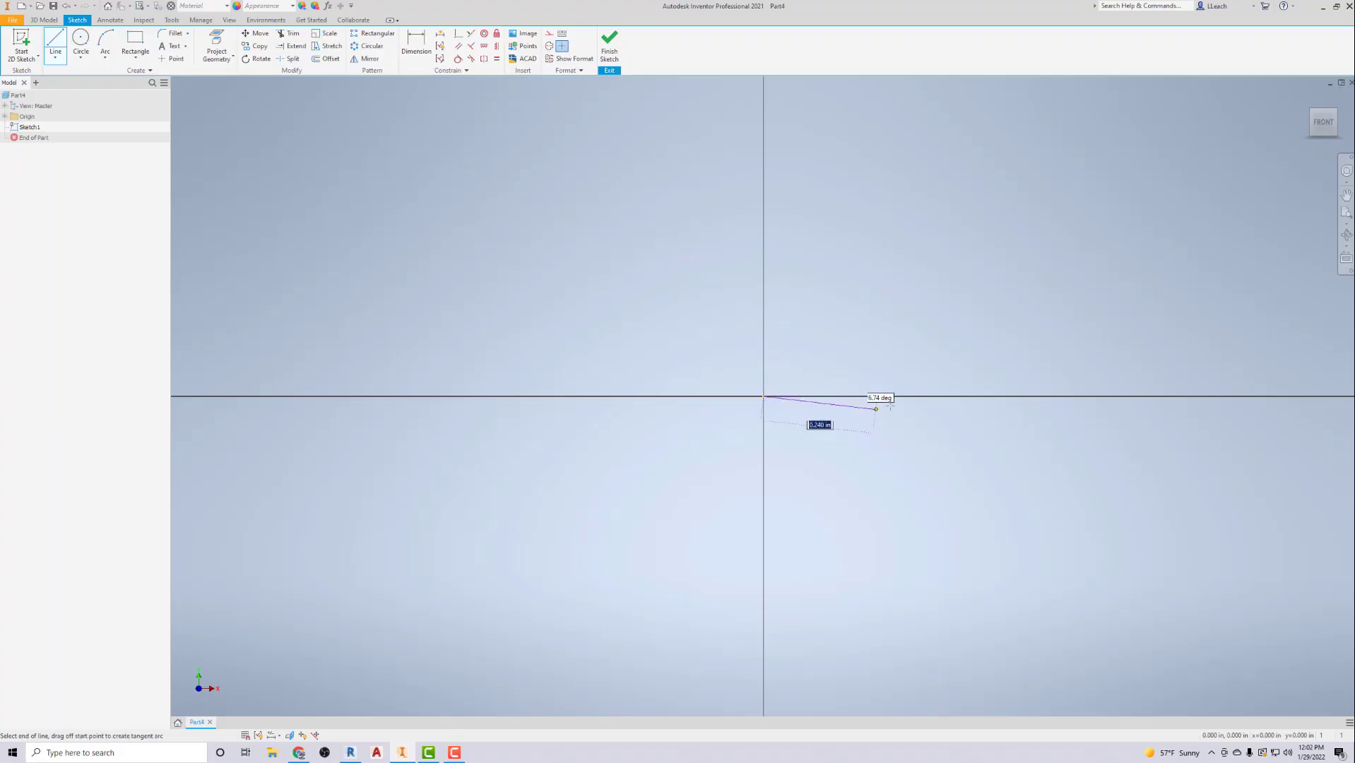
{"action": "left_click", "coordinate": [1237, 396]}
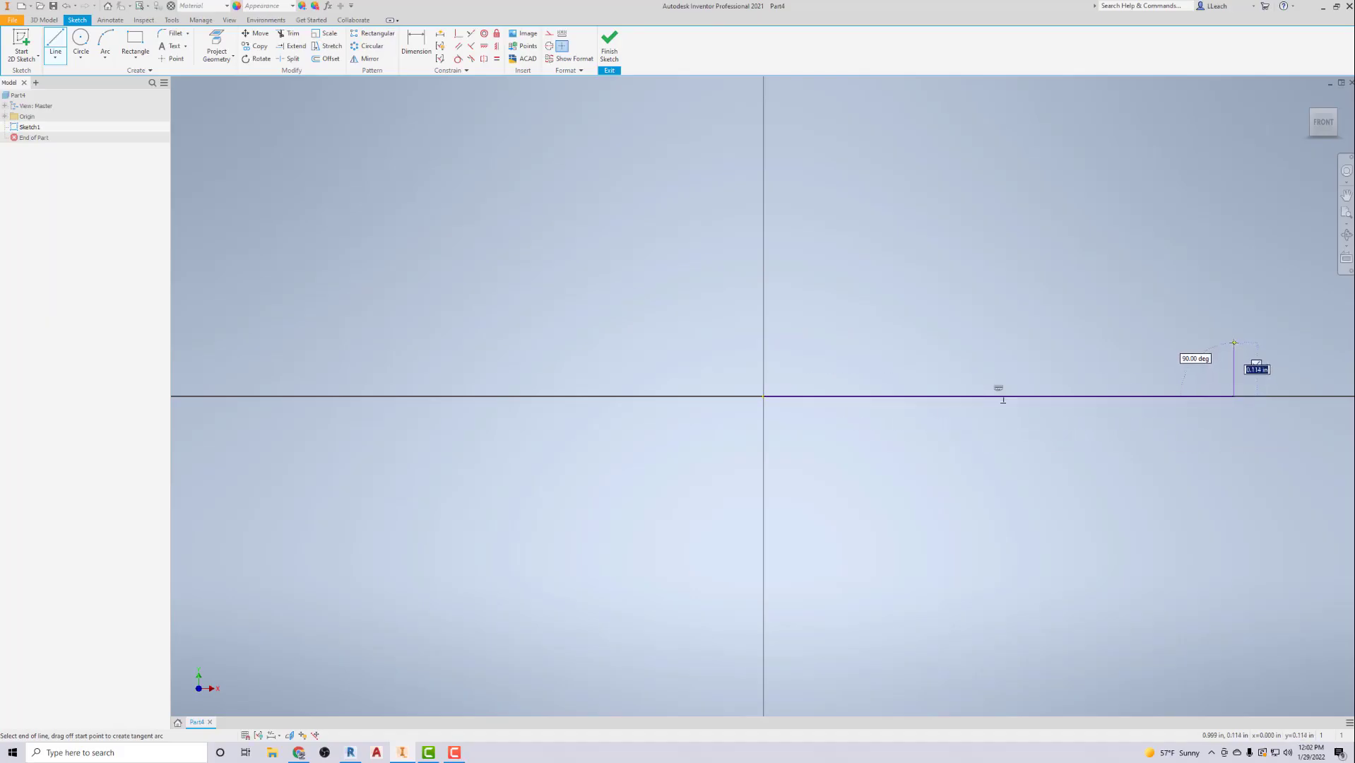
{"action": "left_click", "coordinate": [1234, 342]}
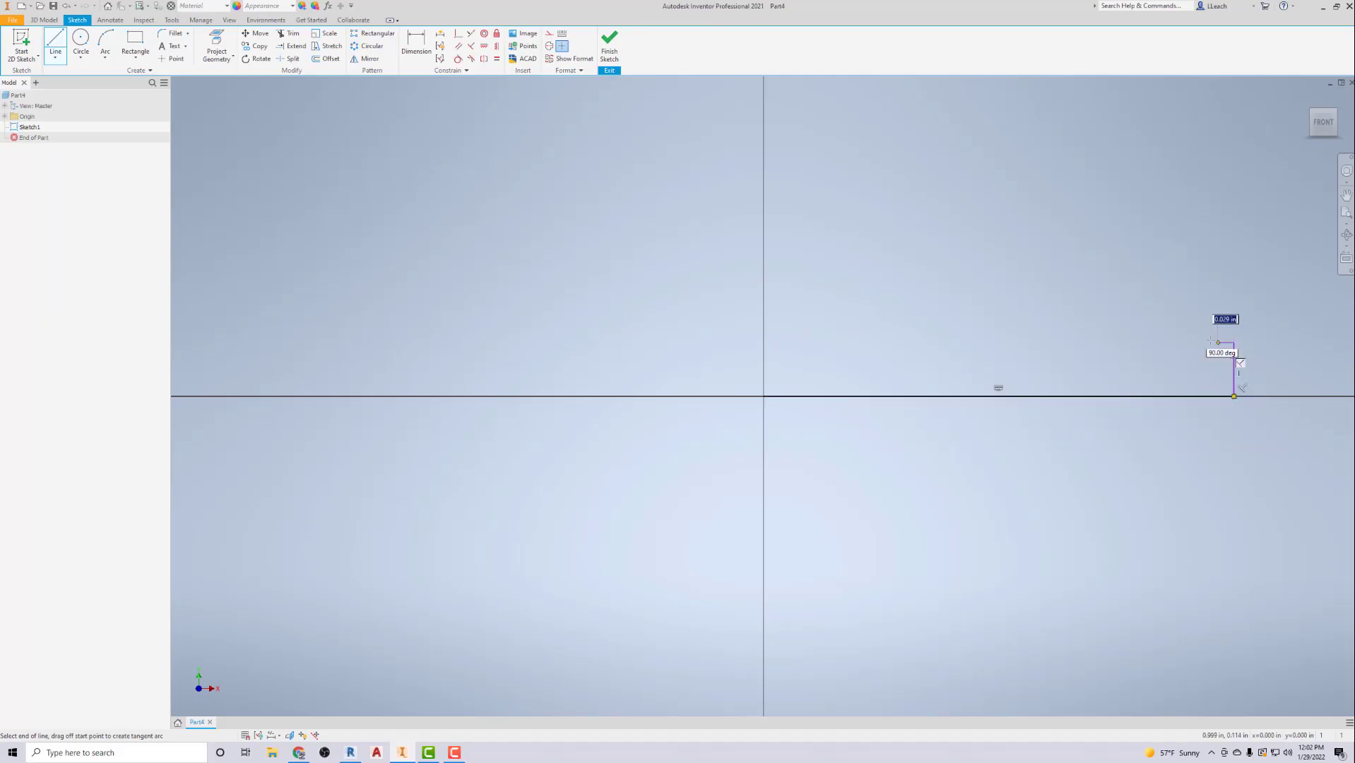
{"action": "left_click", "coordinate": [835, 342]}
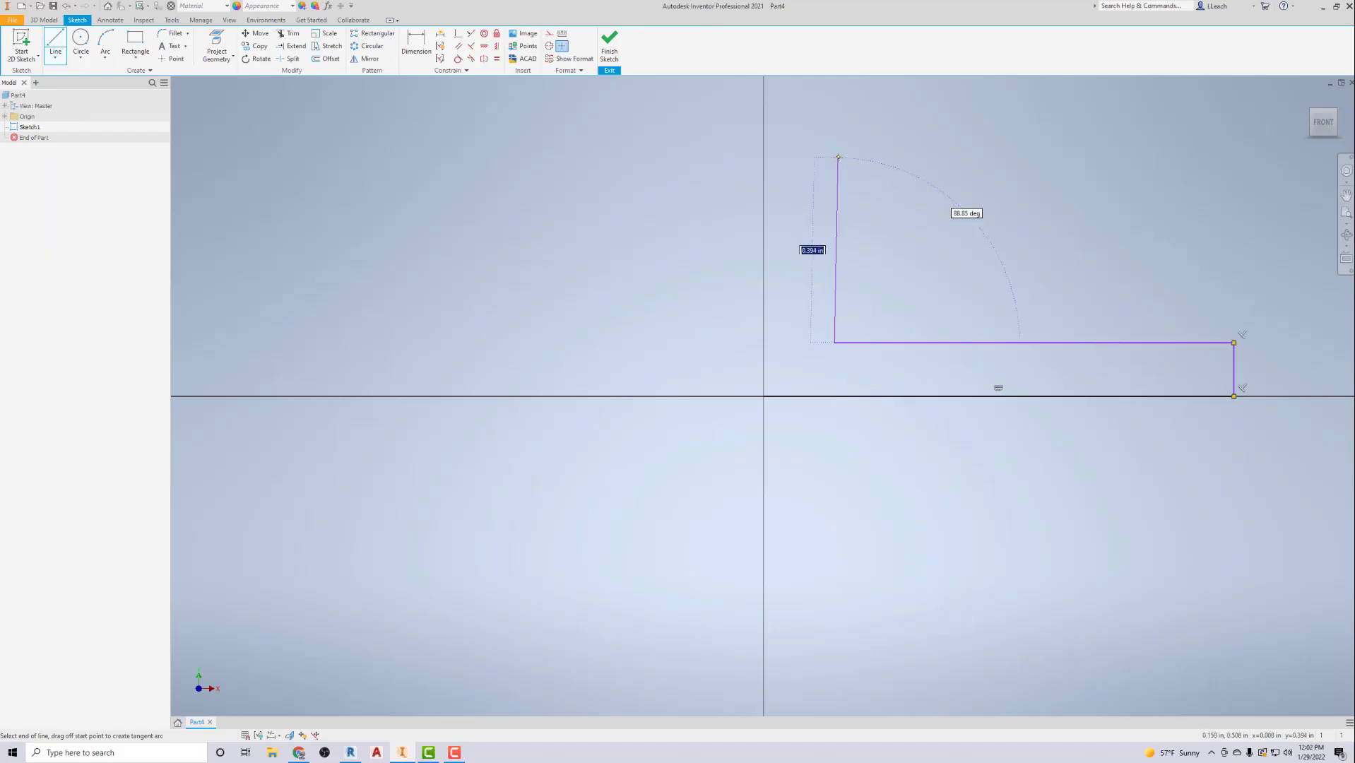
{"action": "left_click", "coordinate": [834, 156]}
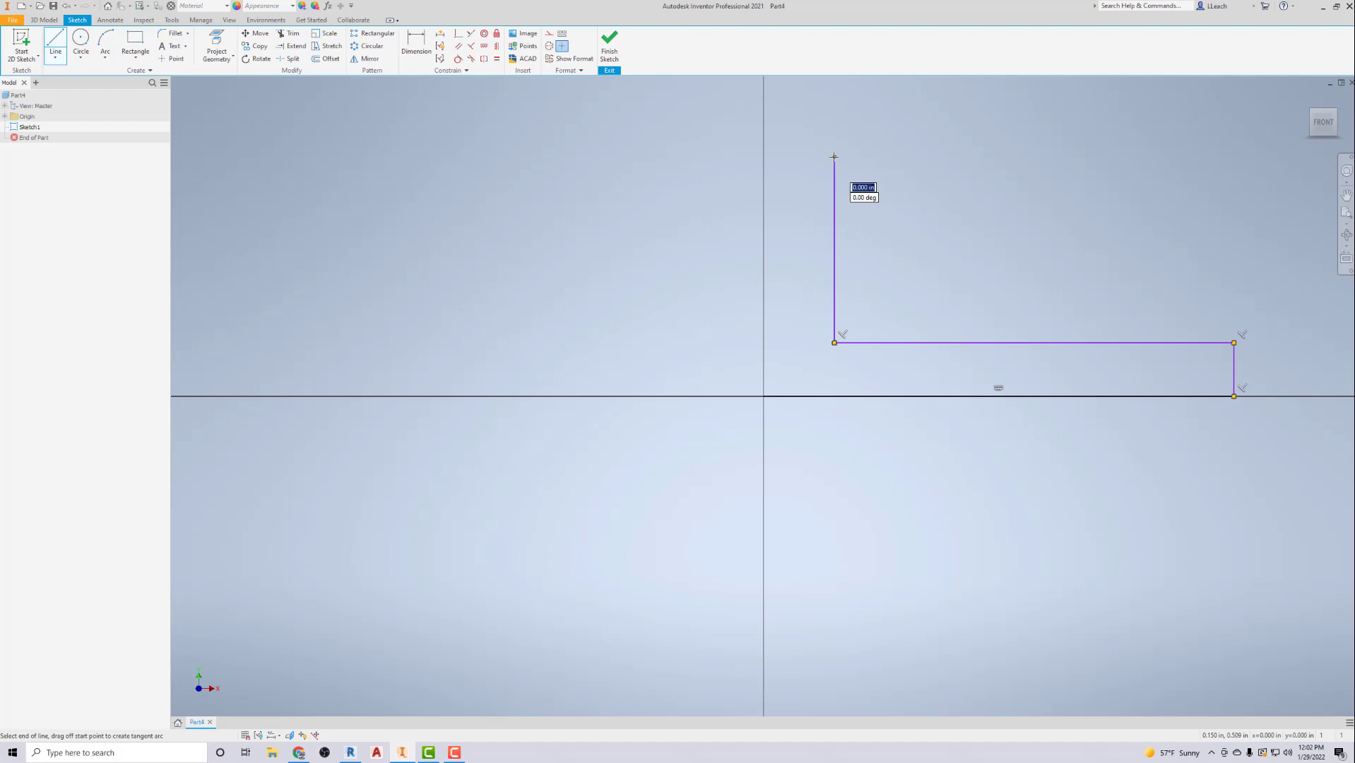
{"action": "left_click", "coordinate": [764, 156]}
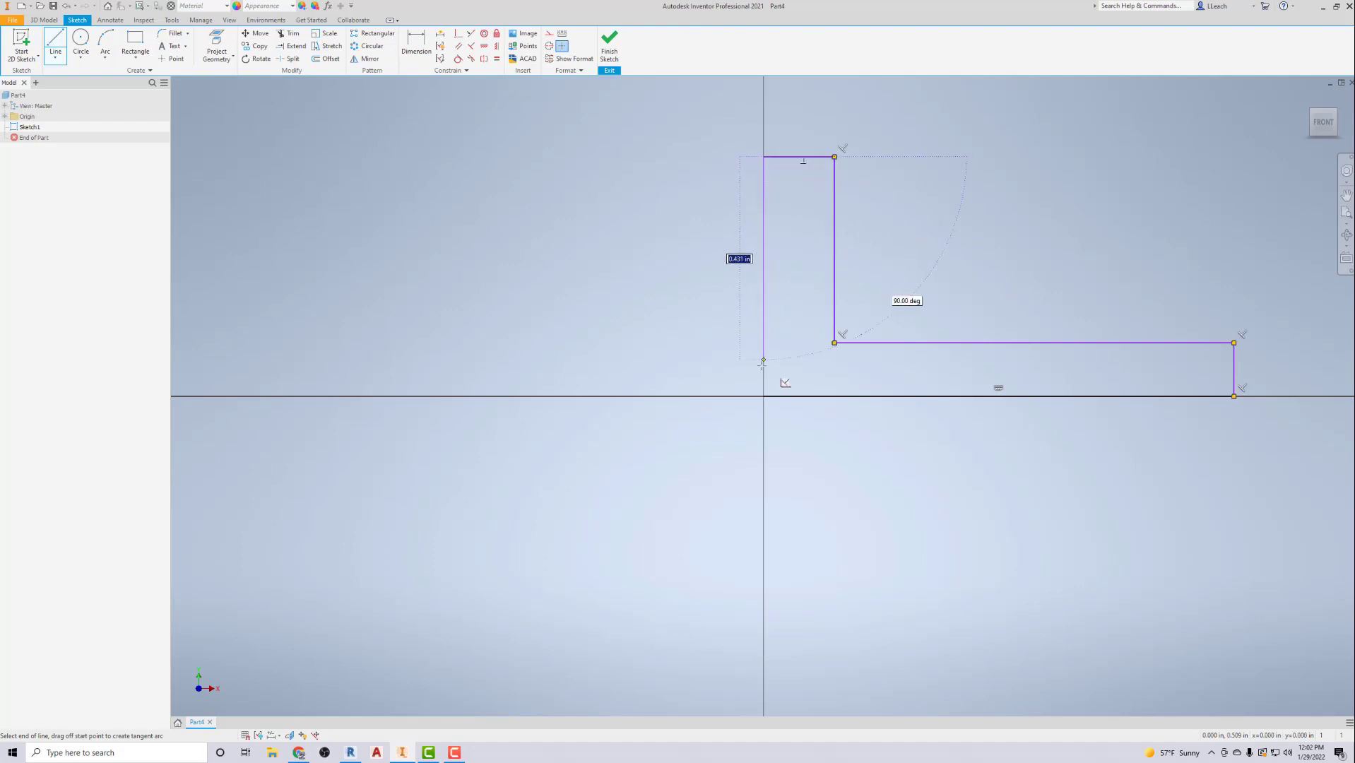
{"action": "left_click", "coordinate": [764, 396]}
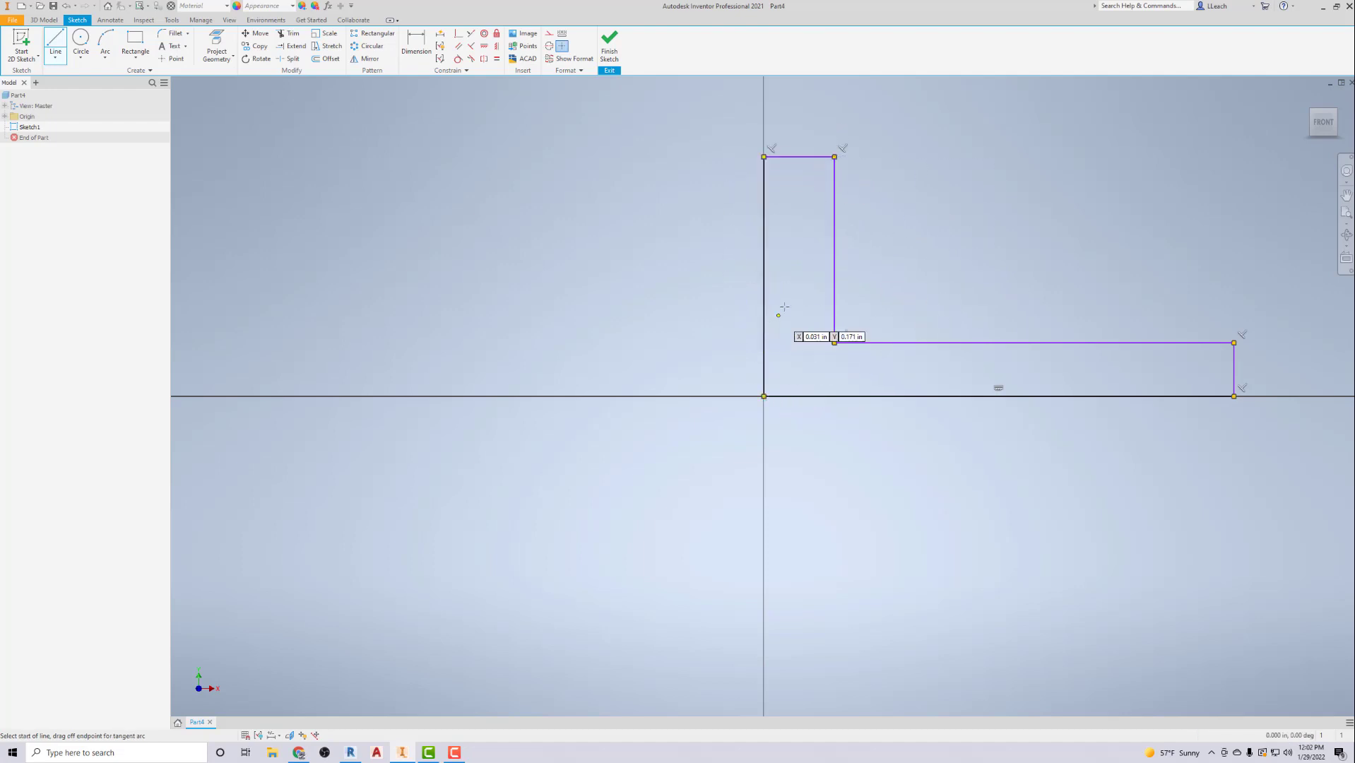
{"action": "right_click", "coordinate": [929, 258]}
{"action": "left_click", "coordinate": [973, 259]}
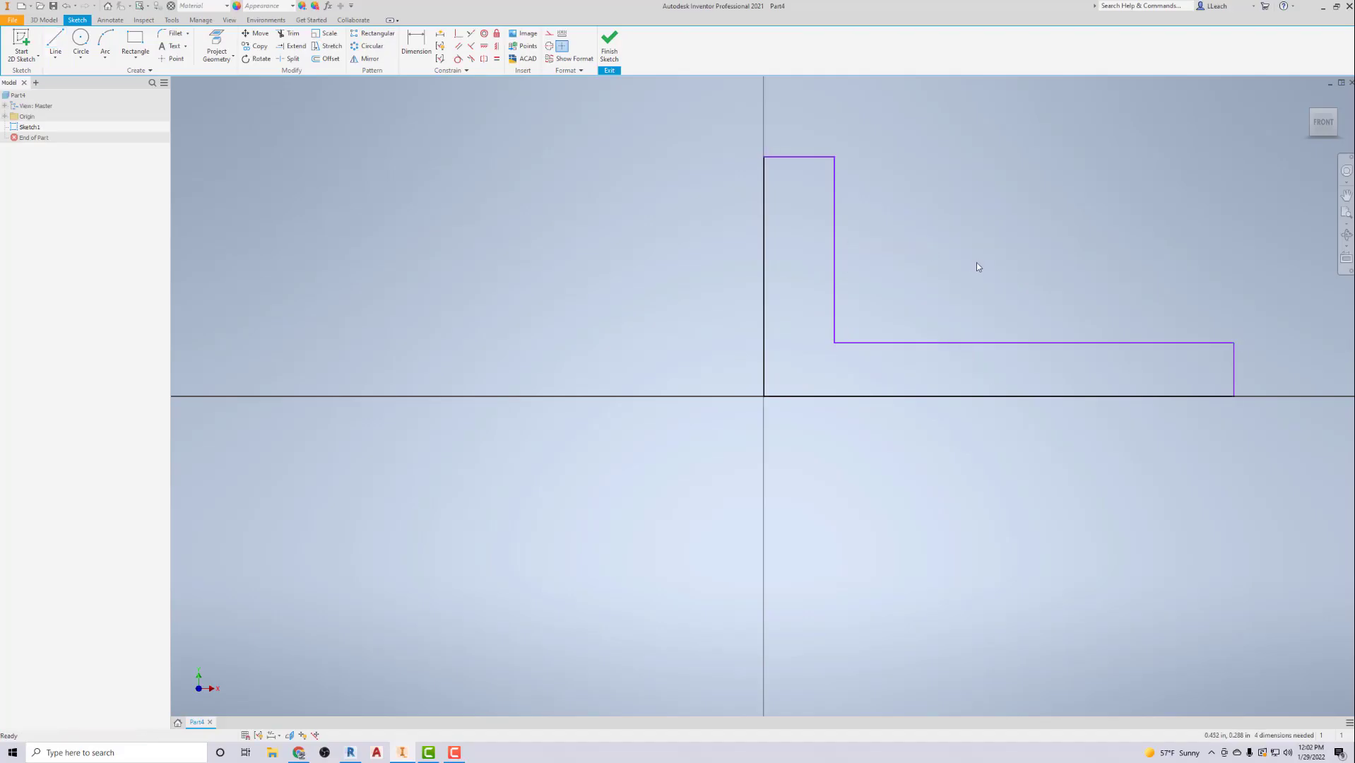
Step: Dimension the L profile's bottom edge and set its length to 4.5 in
{"action": "scroll", "coordinate": [972, 264], "scroll_direction": "up", "scroll_amount": 3}
{"action": "scroll", "coordinate": [973, 264], "scroll_direction": "down", "scroll_amount": 3}
{"action": "scroll", "coordinate": [972, 264], "scroll_direction": "down", "scroll_amount": 3}
{"action": "middle_click_drag", "start_coordinate": [962, 253], "coordinate": [759, 232]}
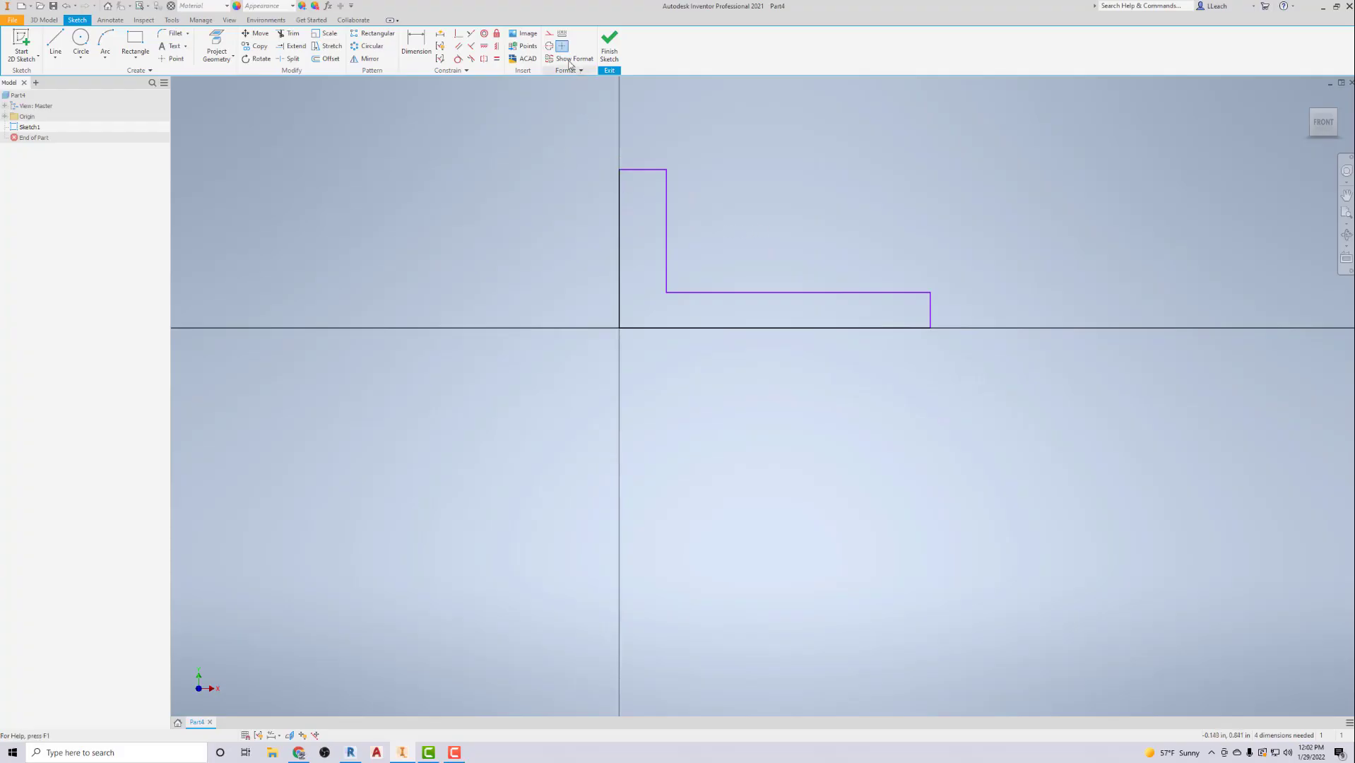
{"action": "left_click", "coordinate": [416, 44]}
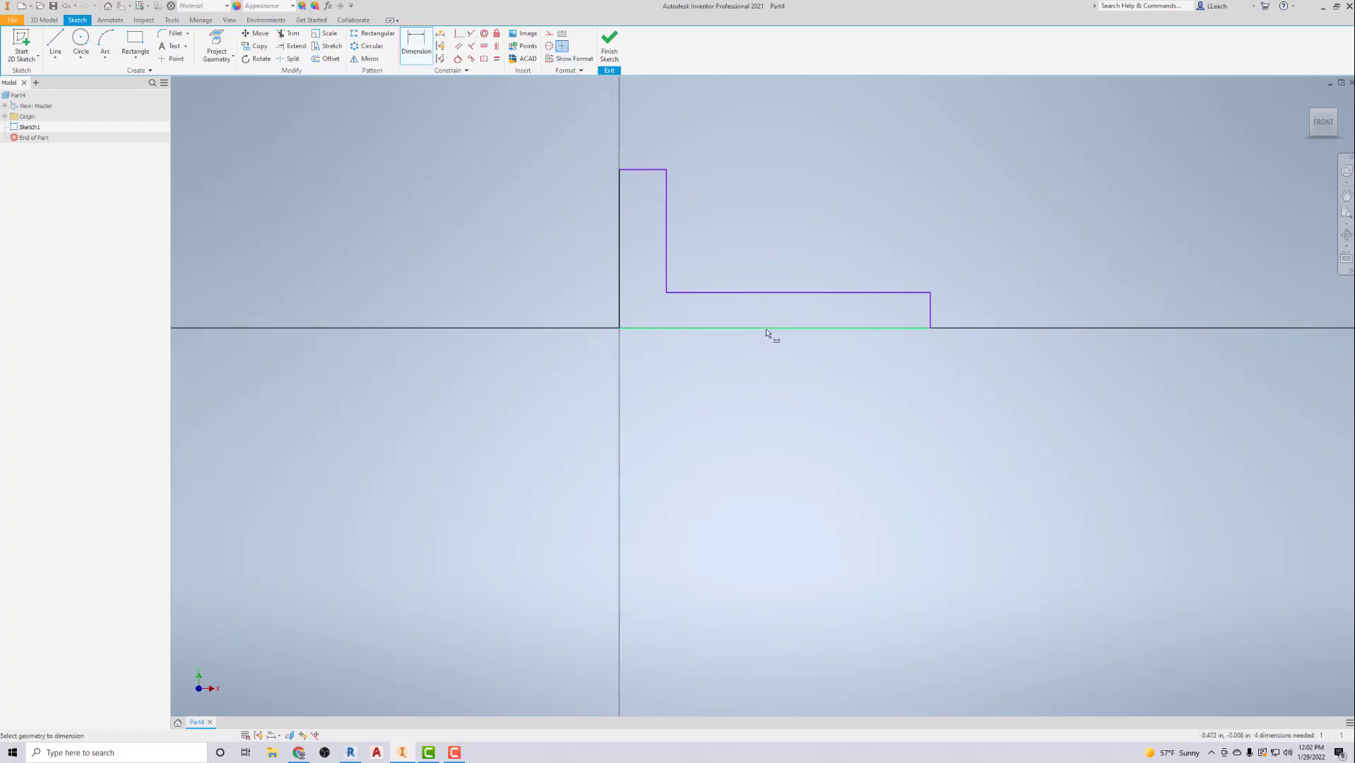
{"action": "left_click", "coordinate": [772, 328]}
{"action": "left_click", "coordinate": [783, 388]}
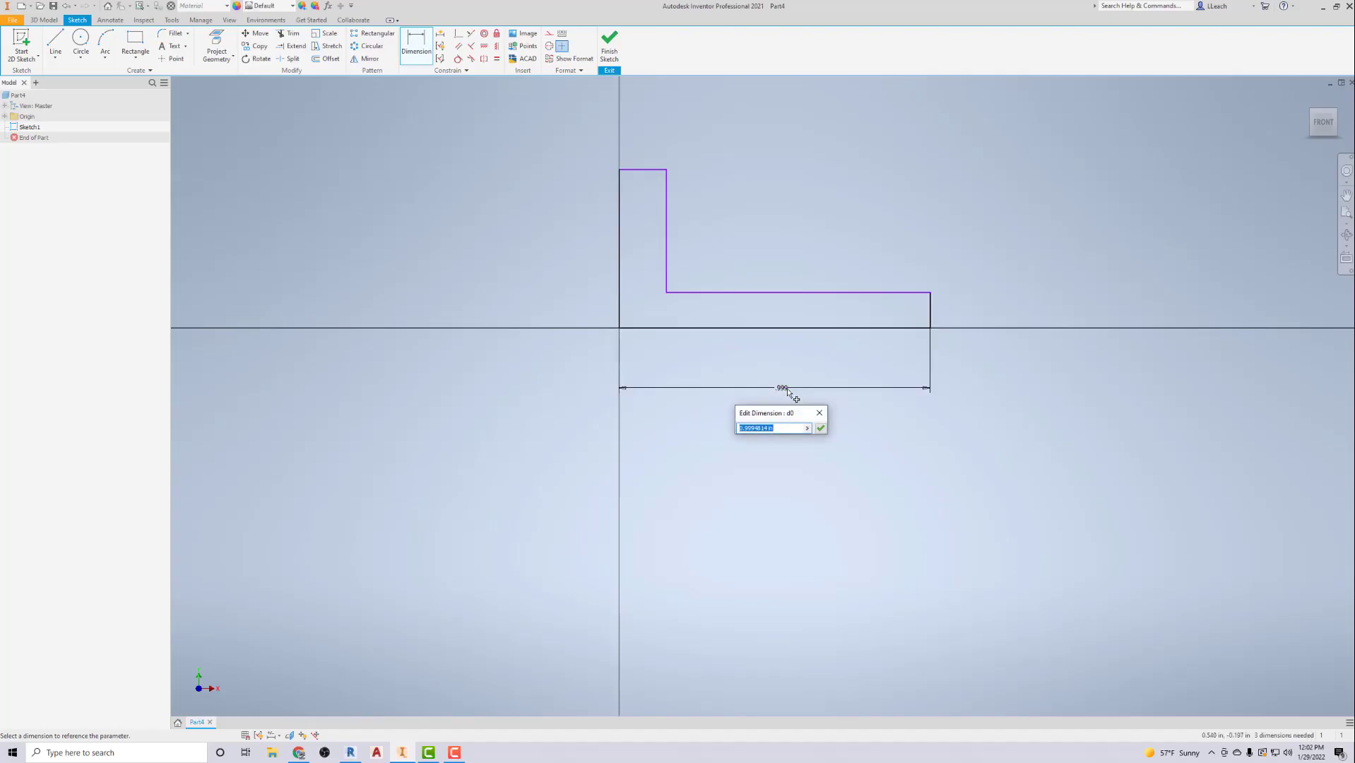
{"action": "type", "text": "4.5"}
{"action": "key", "text": "Return"}
Step: Dimension the profile's vertical edge at the origin and set the overall height to 2.5 in
{"action": "scroll", "coordinate": [811, 373], "scroll_direction": "up", "scroll_amount": 3}
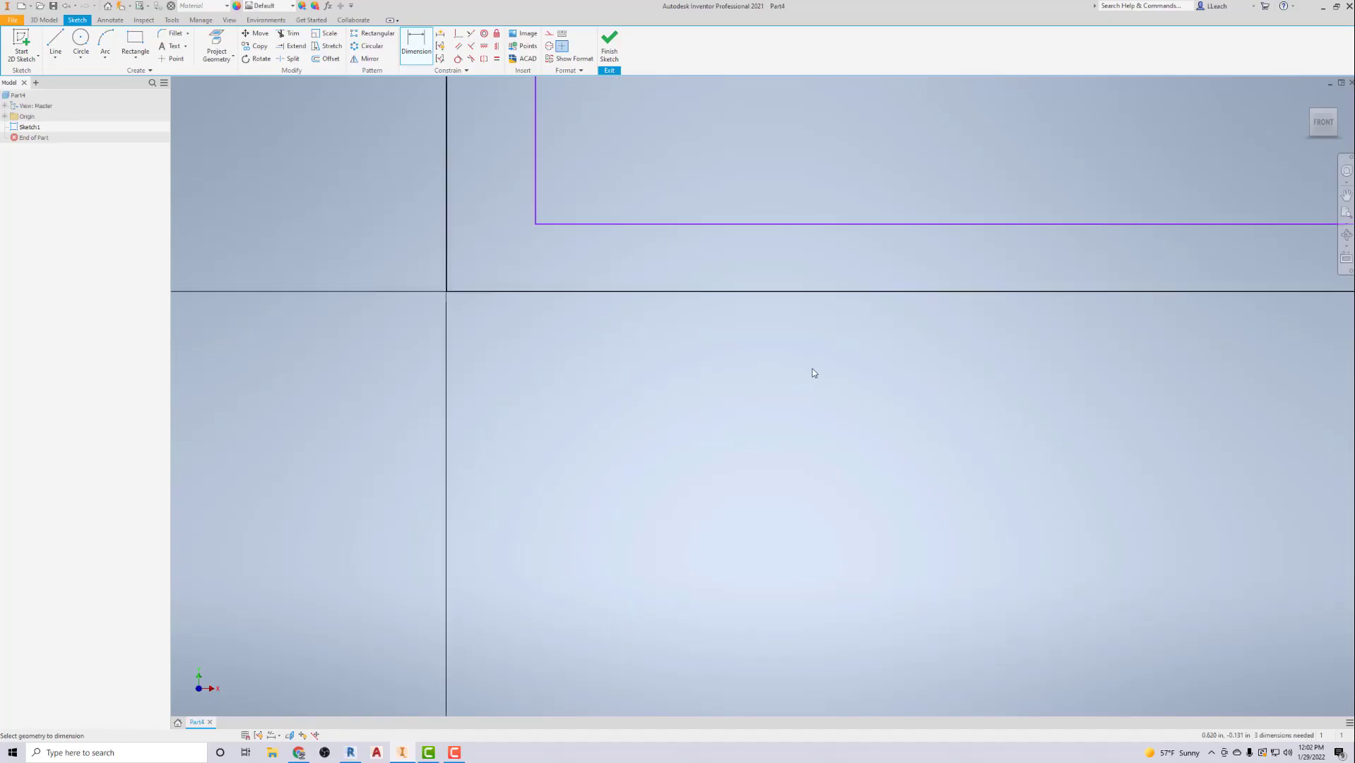
{"action": "scroll", "coordinate": [813, 367], "scroll_direction": "down", "scroll_amount": 5}
{"action": "scroll", "coordinate": [813, 367], "scroll_direction": "down", "scroll_amount": 10}
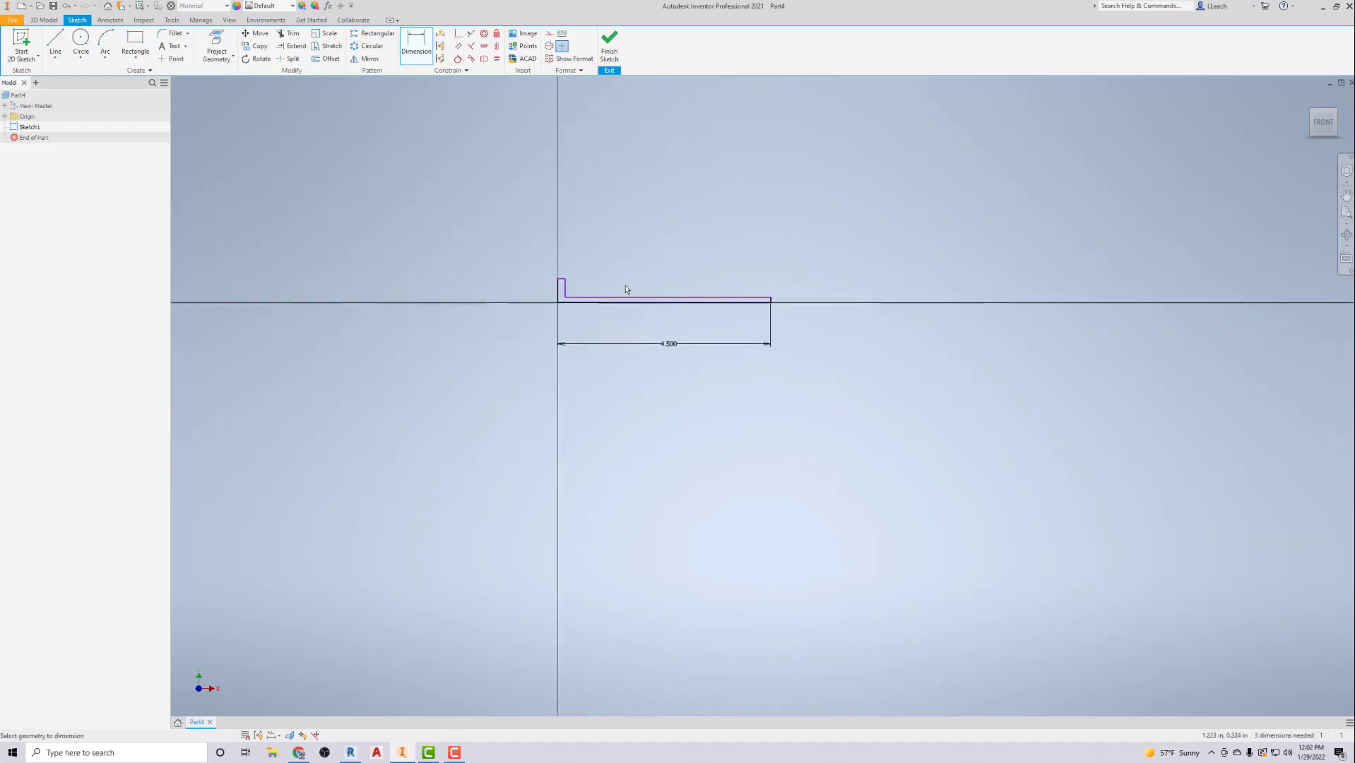
{"action": "scroll", "coordinate": [635, 277], "scroll_direction": "up", "scroll_amount": 5}
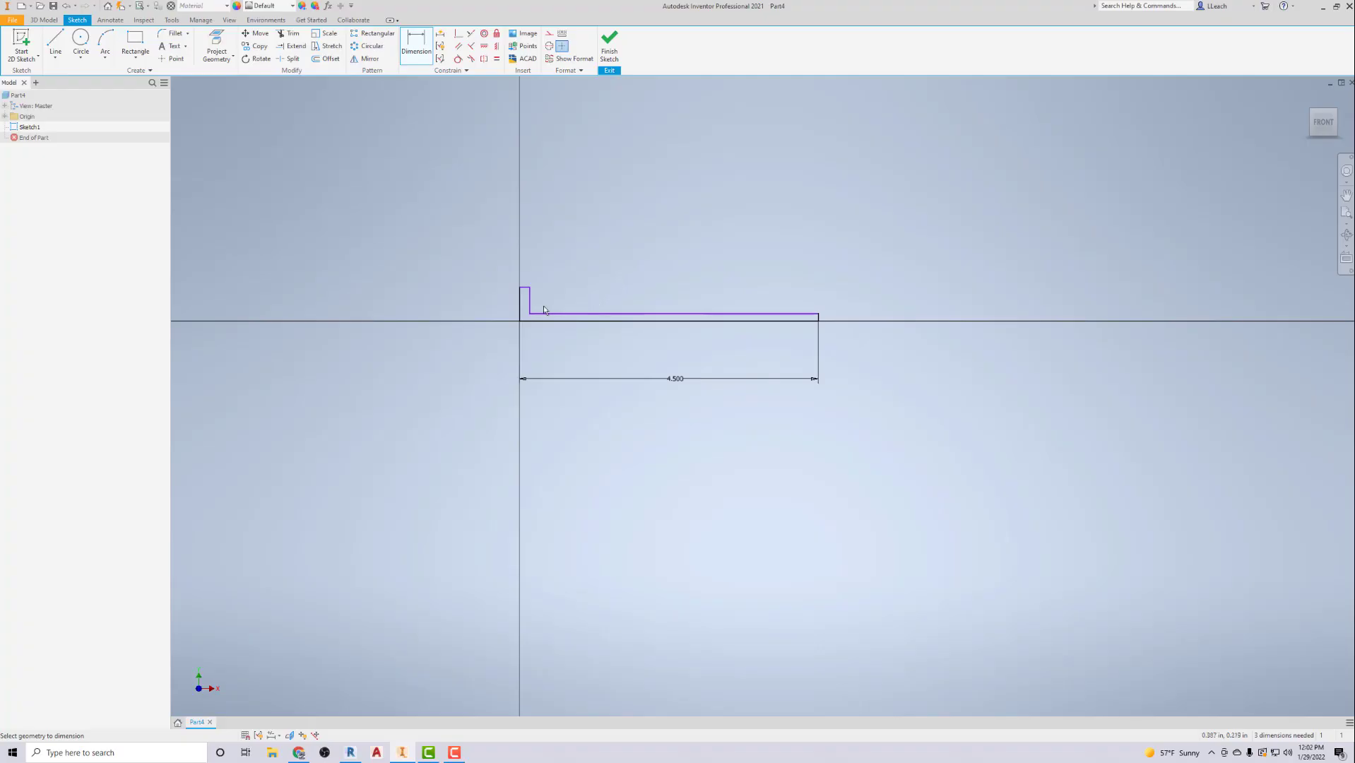
{"action": "left_click", "coordinate": [520, 305]}
{"action": "left_click", "coordinate": [466, 301]}
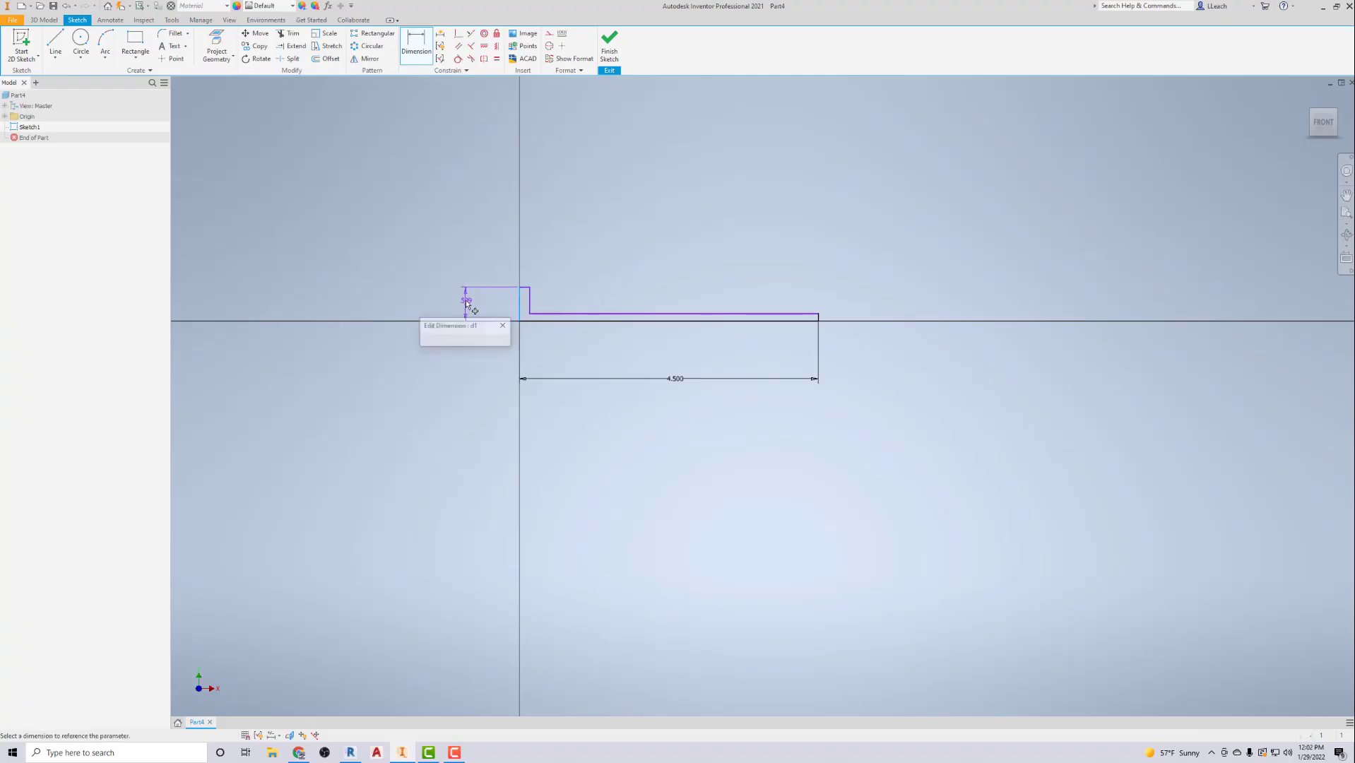
{"action": "type", "text": "2.5"}
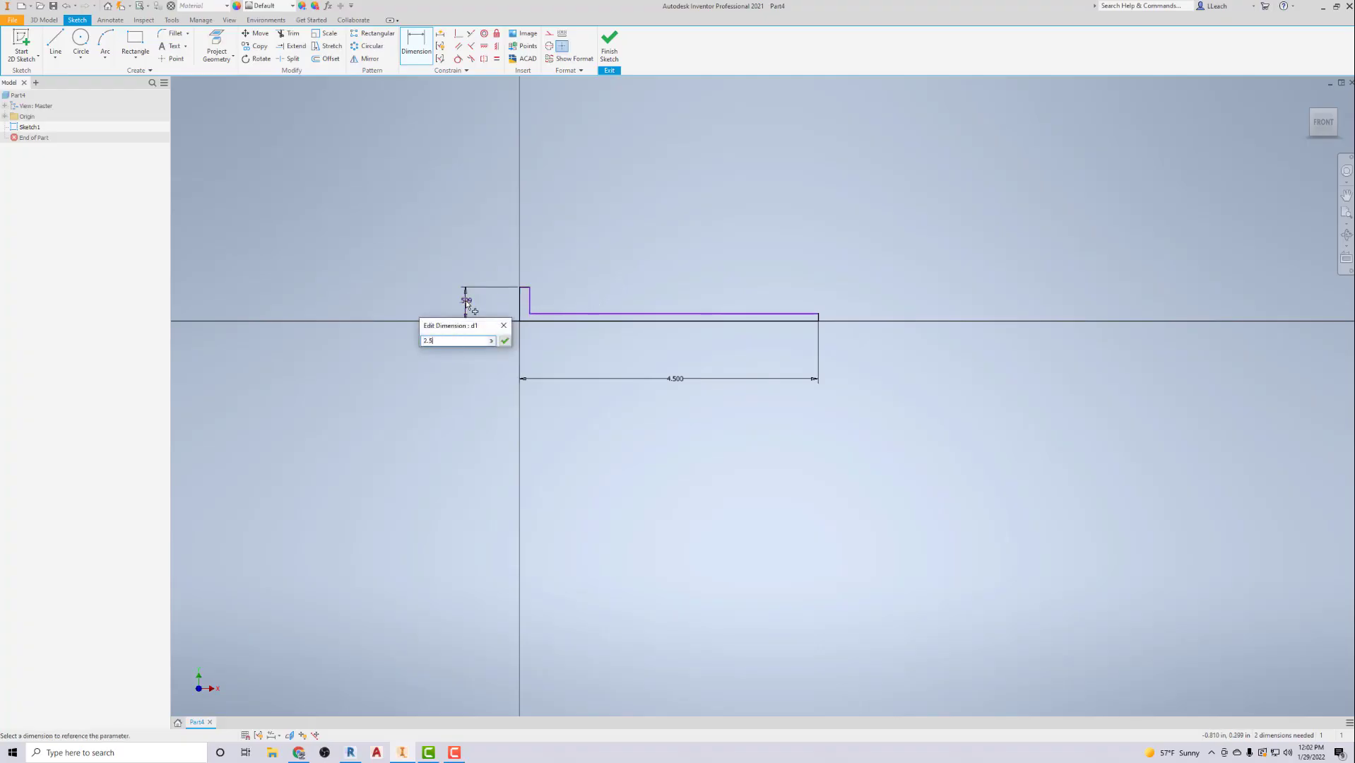
{"action": "key", "text": "Return"}
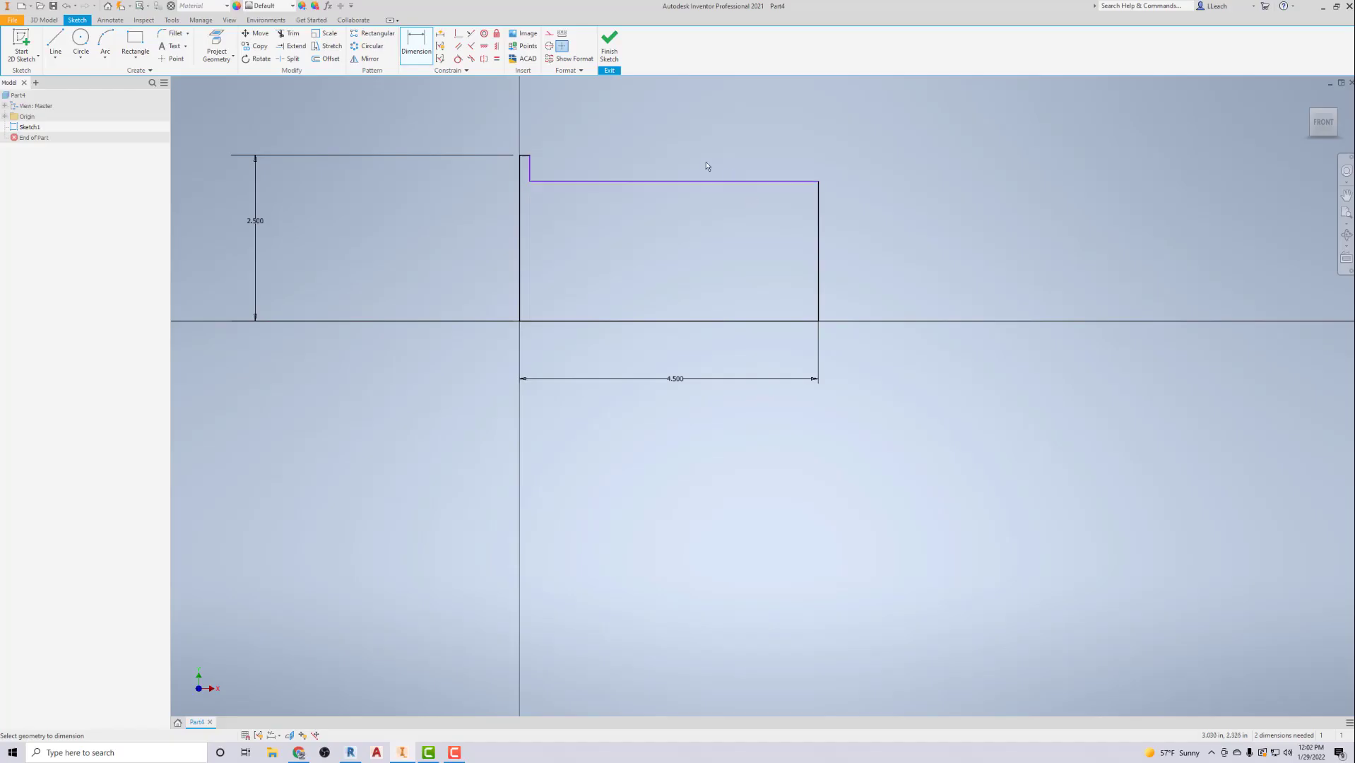
Step: Dimension the short top edge of the upright leg and set its width to .75 in
{"action": "left_click", "coordinate": [525, 159]}
{"action": "left_click", "coordinate": [524, 134]}
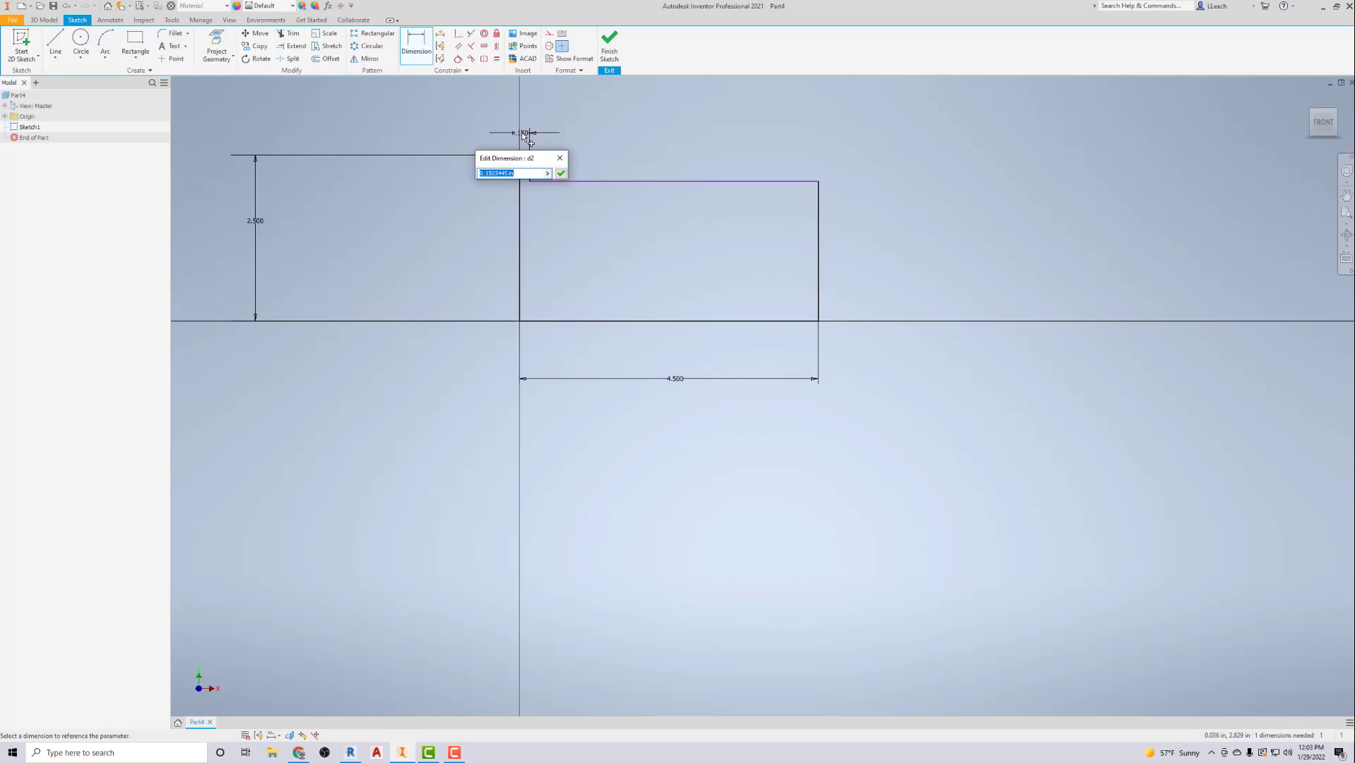
{"action": "key", "text": "BackSpace"}
{"action": "type", "text": ".75"}
{"action": "key", "text": "Return"}
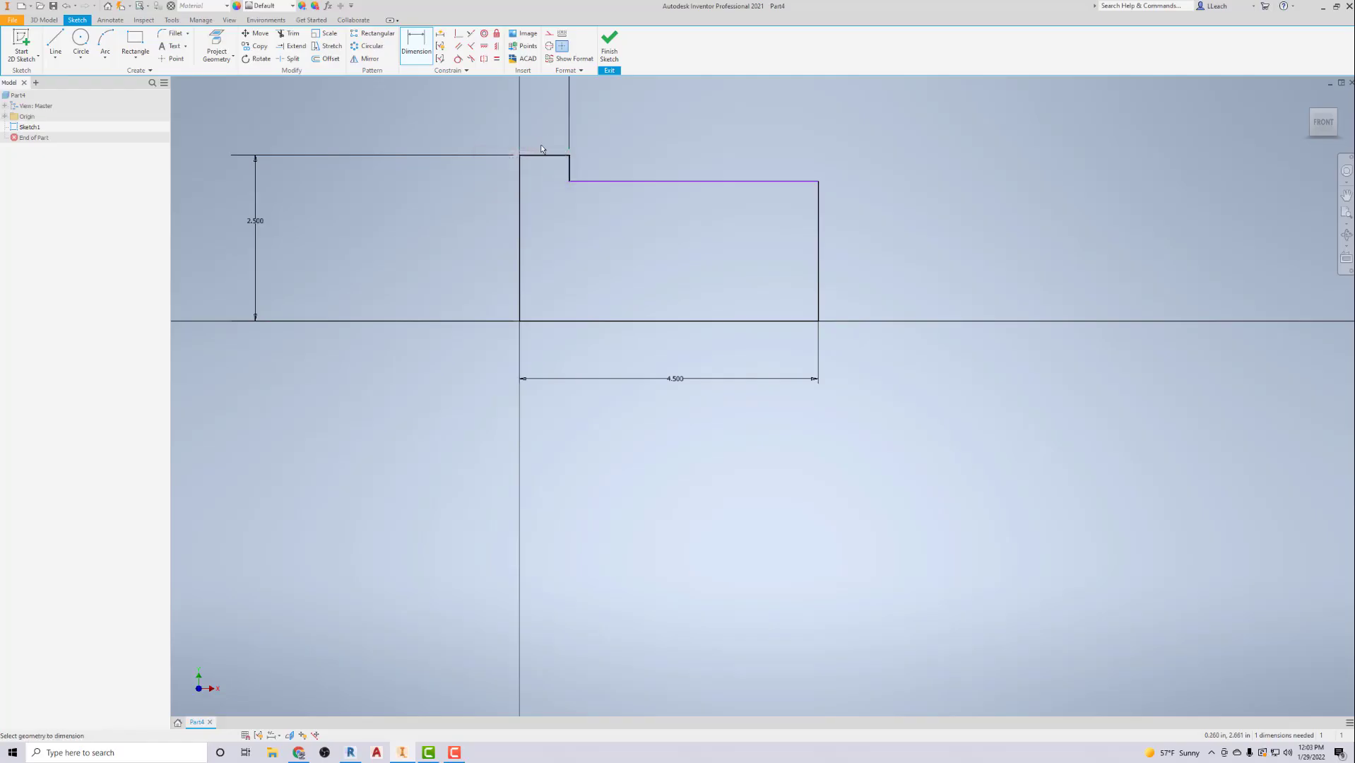
Step: Dimension the horizontal leg's thickness between its upper and bottom edges as .75 in and finish the sketch
{"action": "left_click", "coordinate": [771, 182]}
{"action": "left_click", "coordinate": [757, 322]}
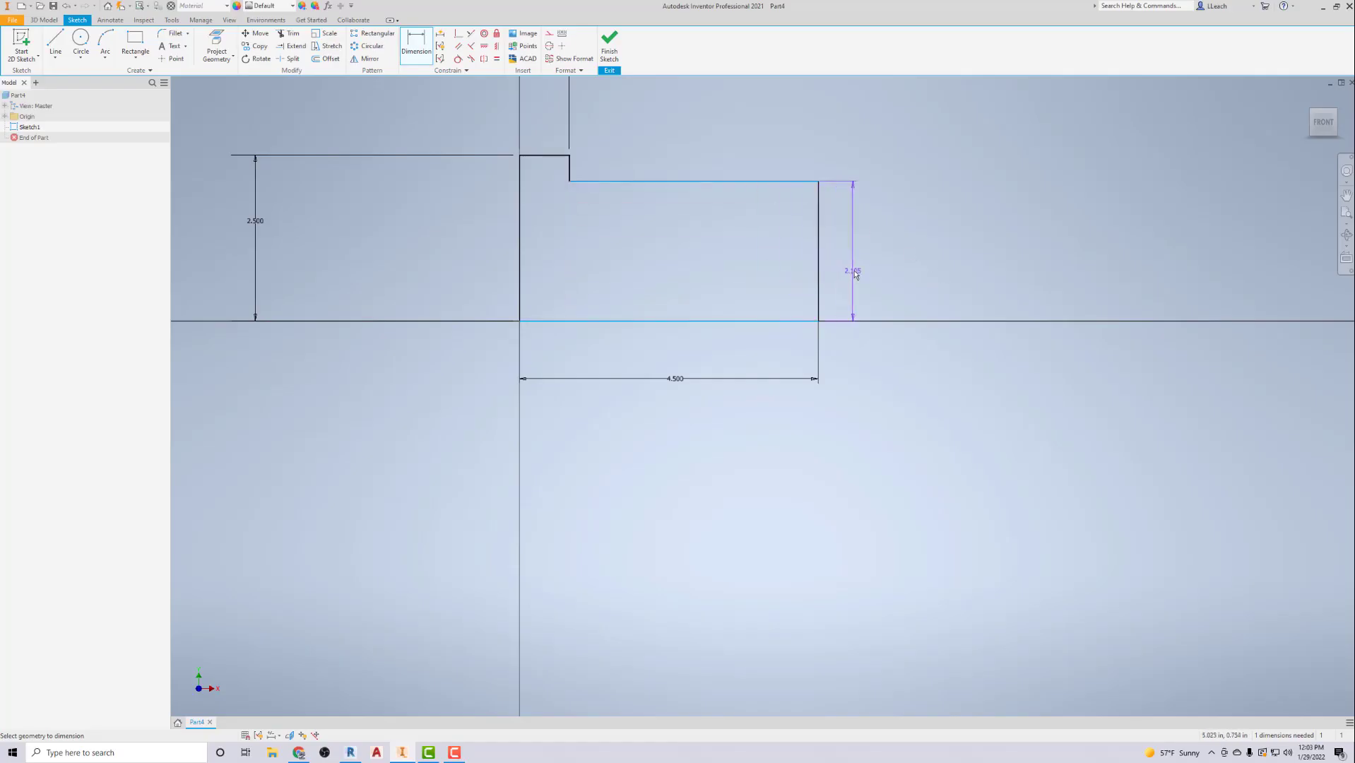
{"action": "left_click", "coordinate": [857, 274]}
{"action": "type", "text": ".75"}
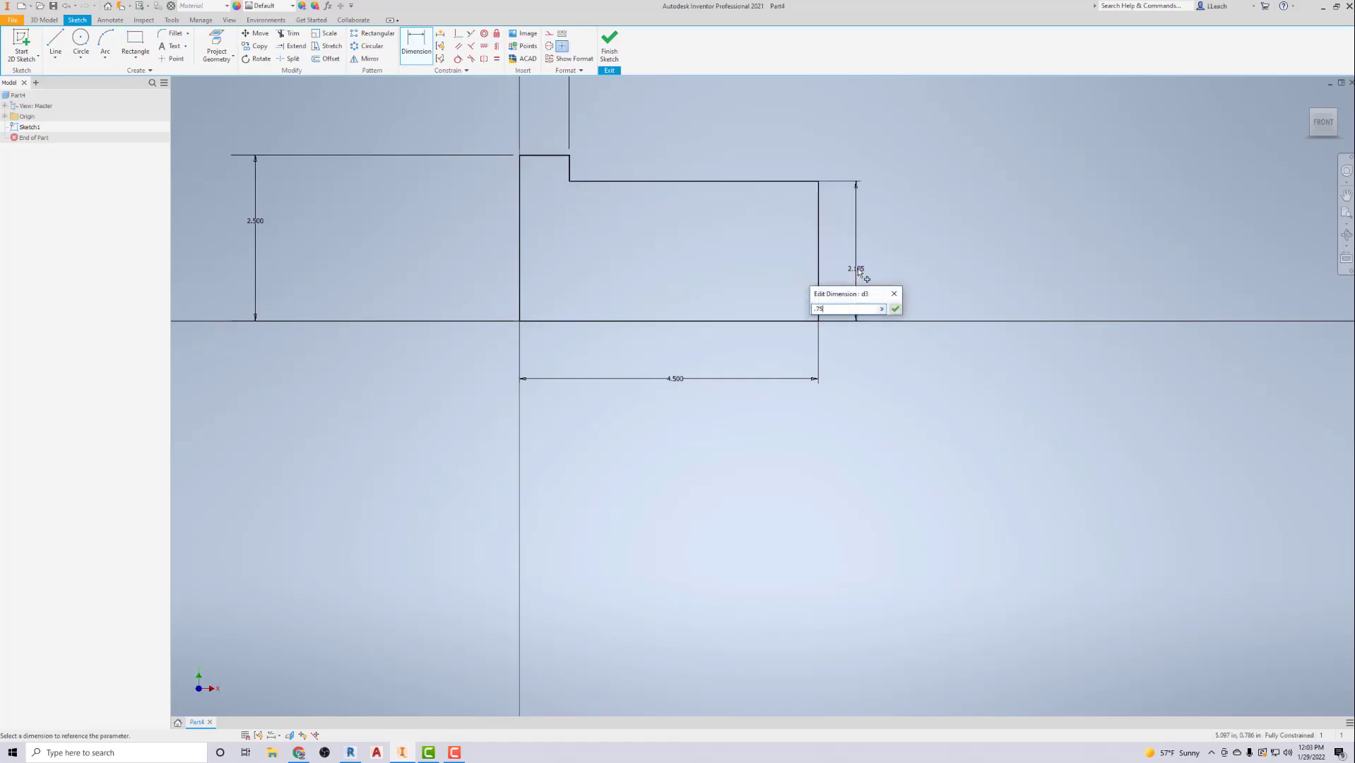
{"action": "key", "text": "Return"}
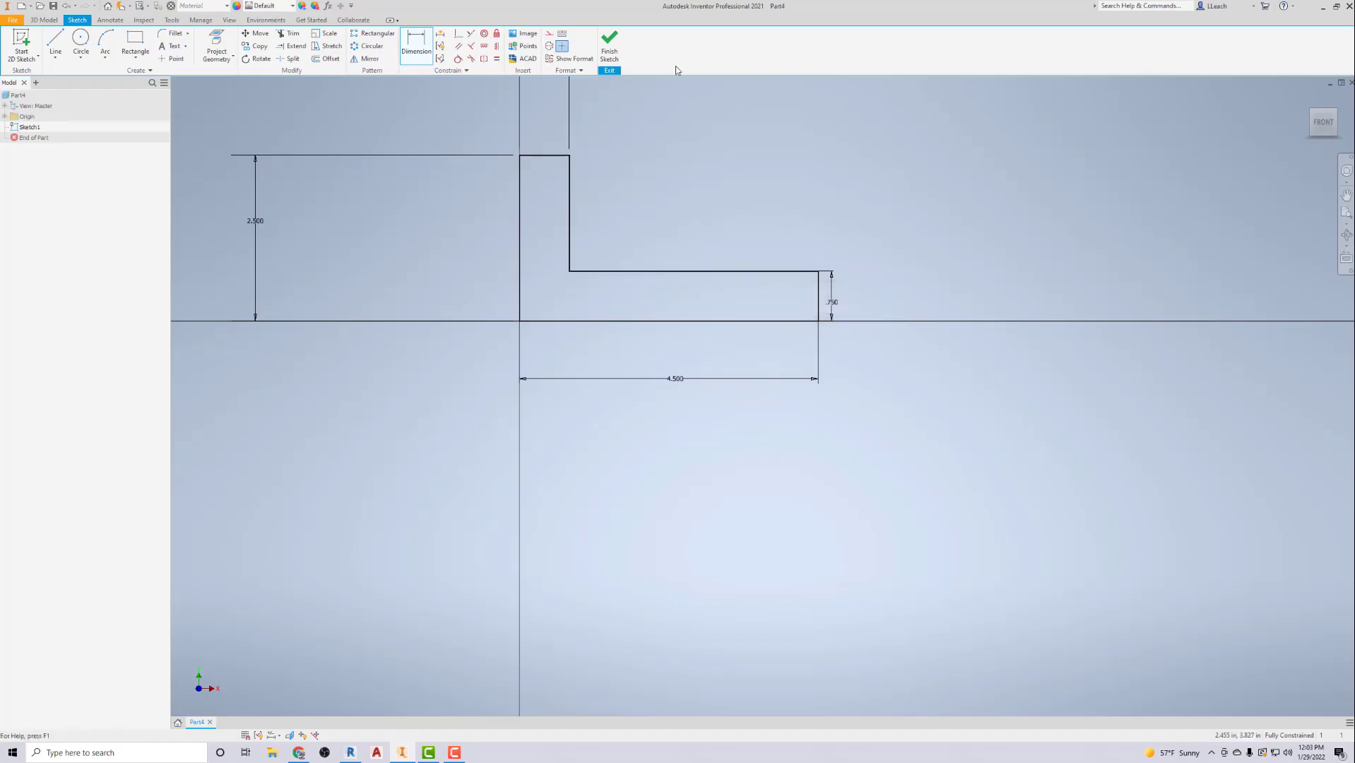
{"action": "left_click", "coordinate": [609, 44]}
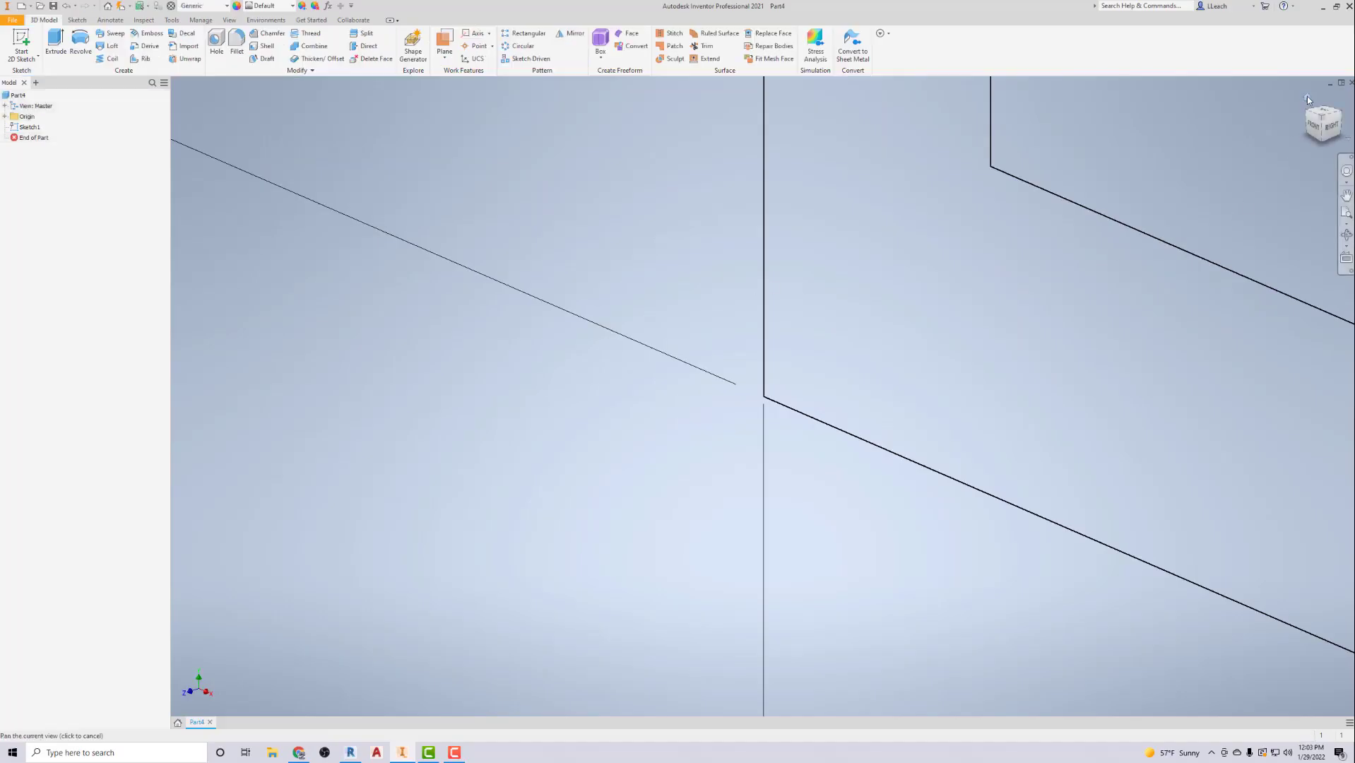
Step: Extrude the L profile 3 in with the direction flipped to the back side of the sketch plane
{"action": "left_click", "coordinate": [1308, 97]}
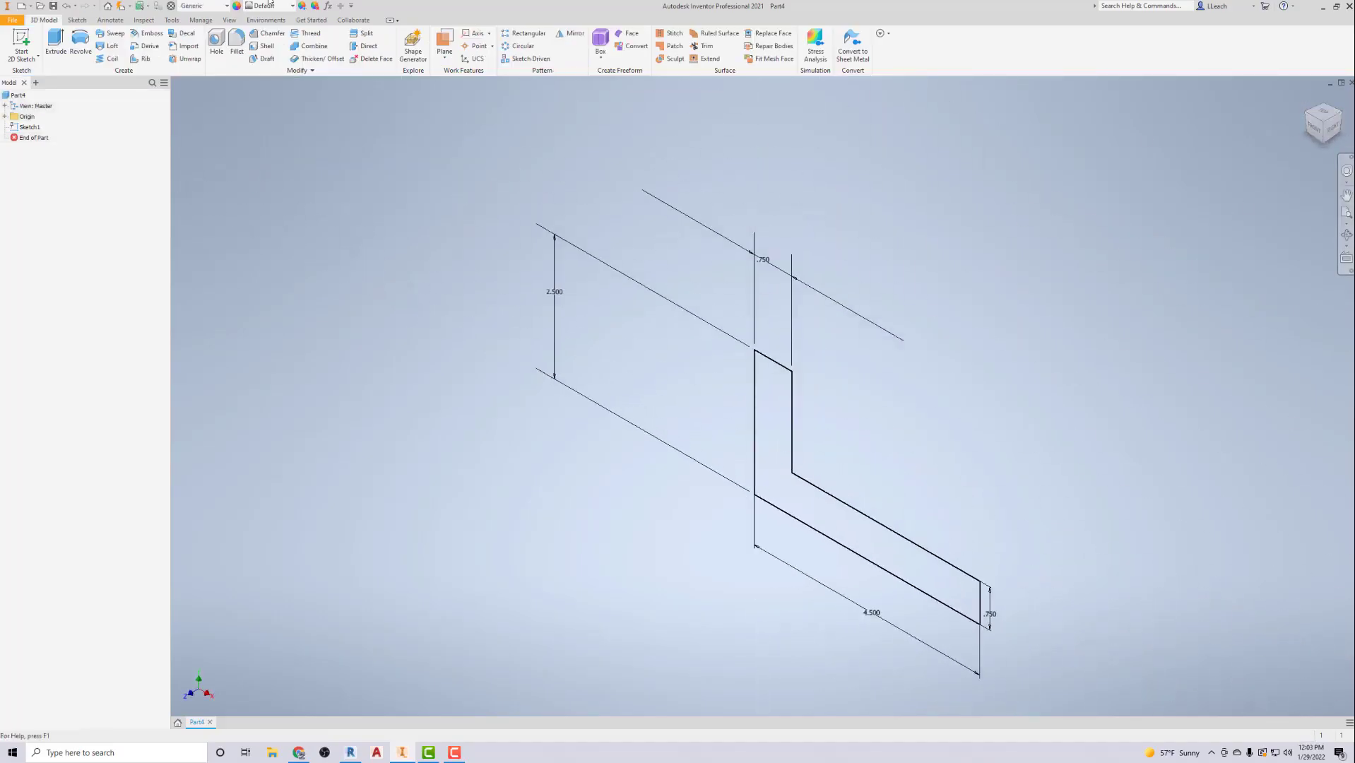
{"action": "left_click", "coordinate": [56, 42]}
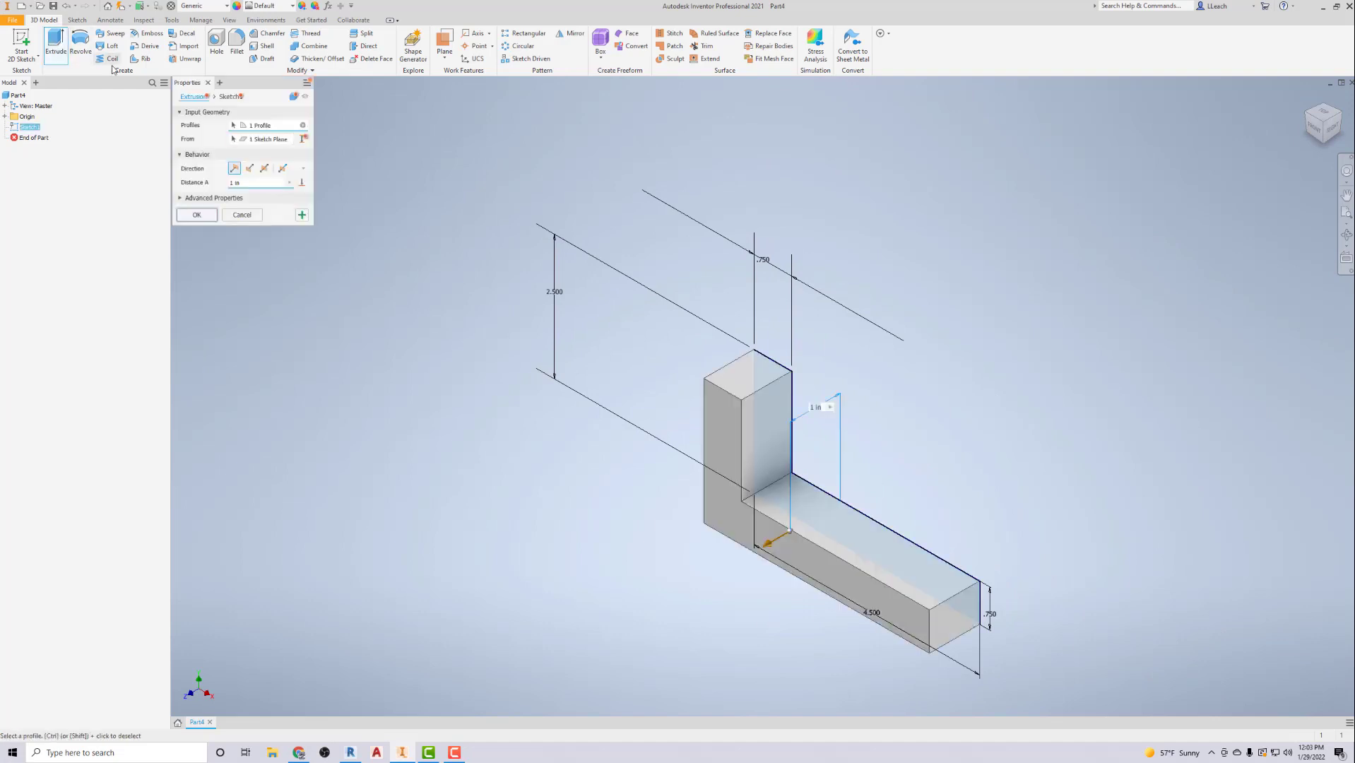
{"action": "left_click", "coordinate": [251, 169]}
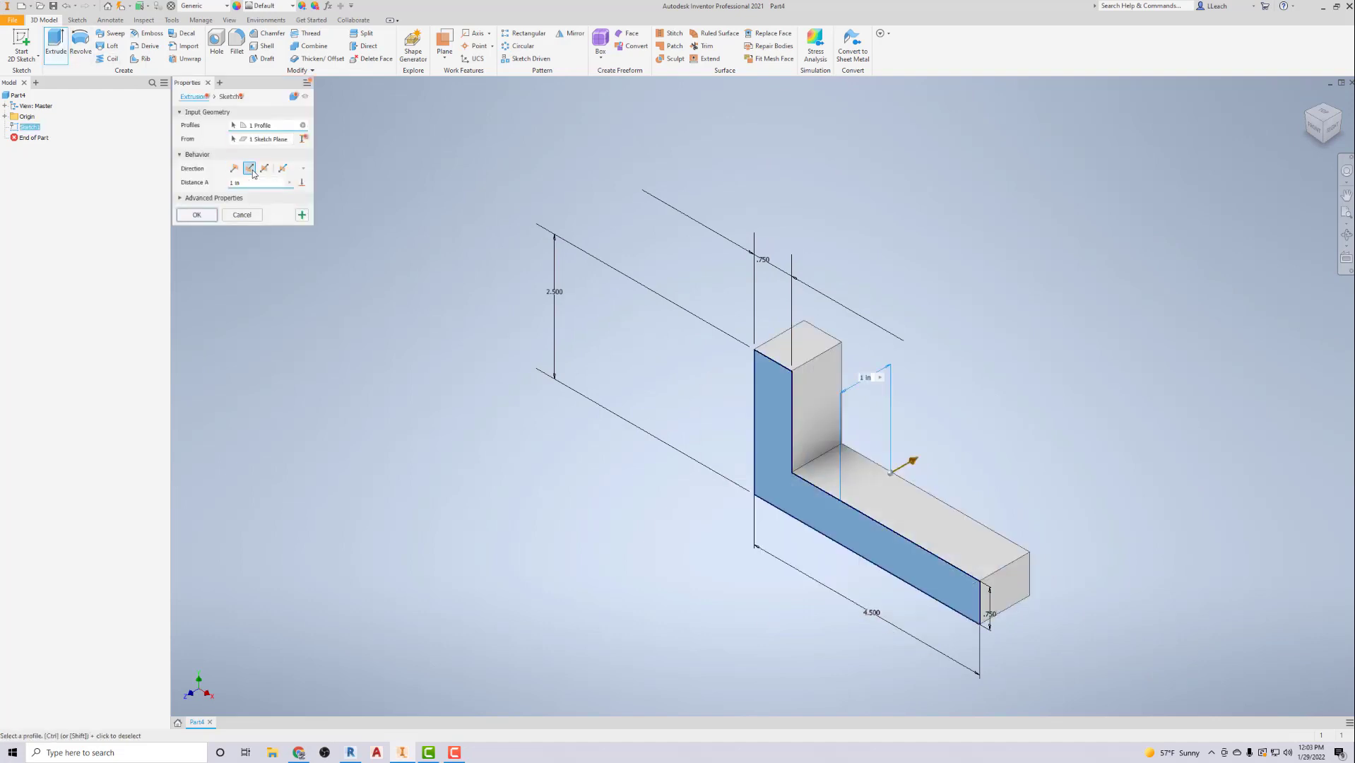
{"action": "left_click_drag", "start_coordinate": [248, 182], "coordinate": [209, 188]}
{"action": "type", "text": "3"}
{"action": "left_click", "coordinate": [197, 215]}
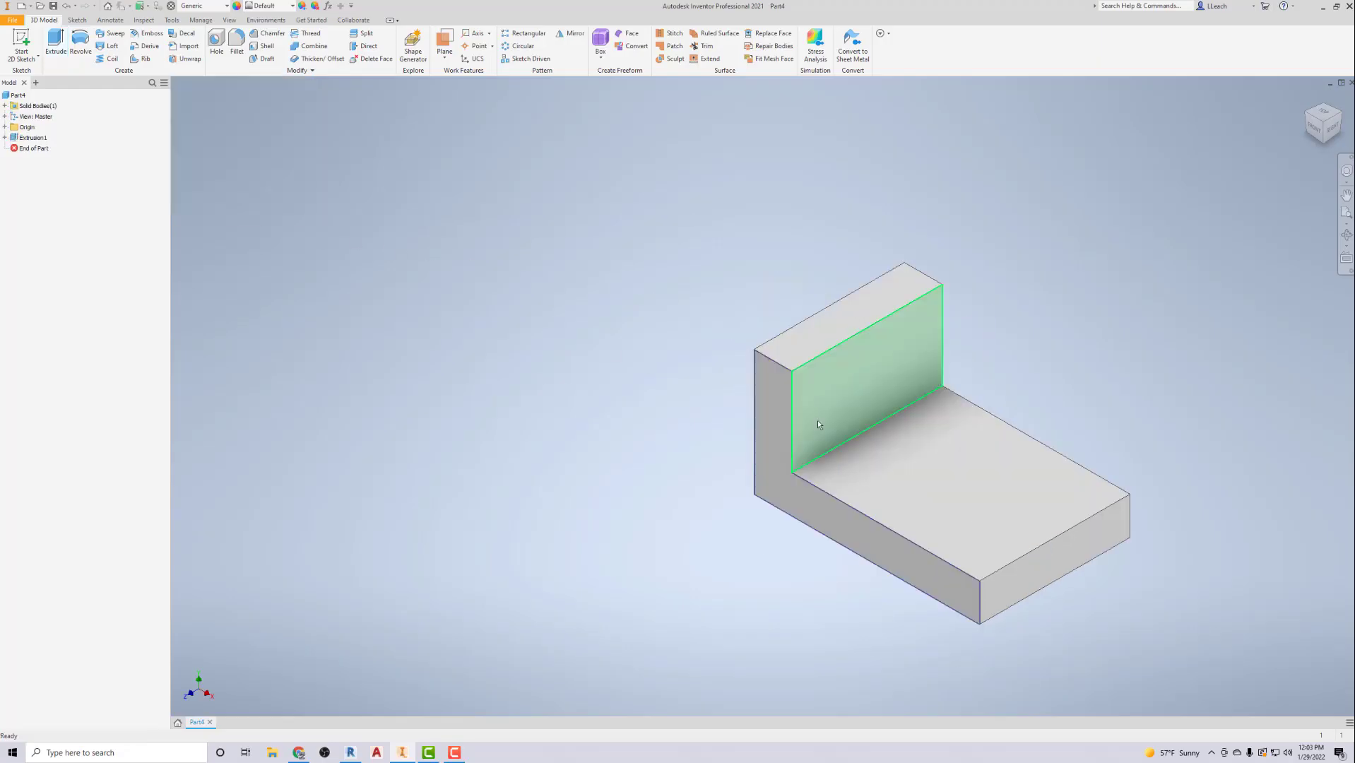
Step: Start a sketch on the horizontal leg's upper face and draw a two-point rectangle about 1.75 in tall, overhanging the free end by about .73 in
{"action": "middle_click_drag", "start_coordinate": [818, 419], "coordinate": [677, 377]}
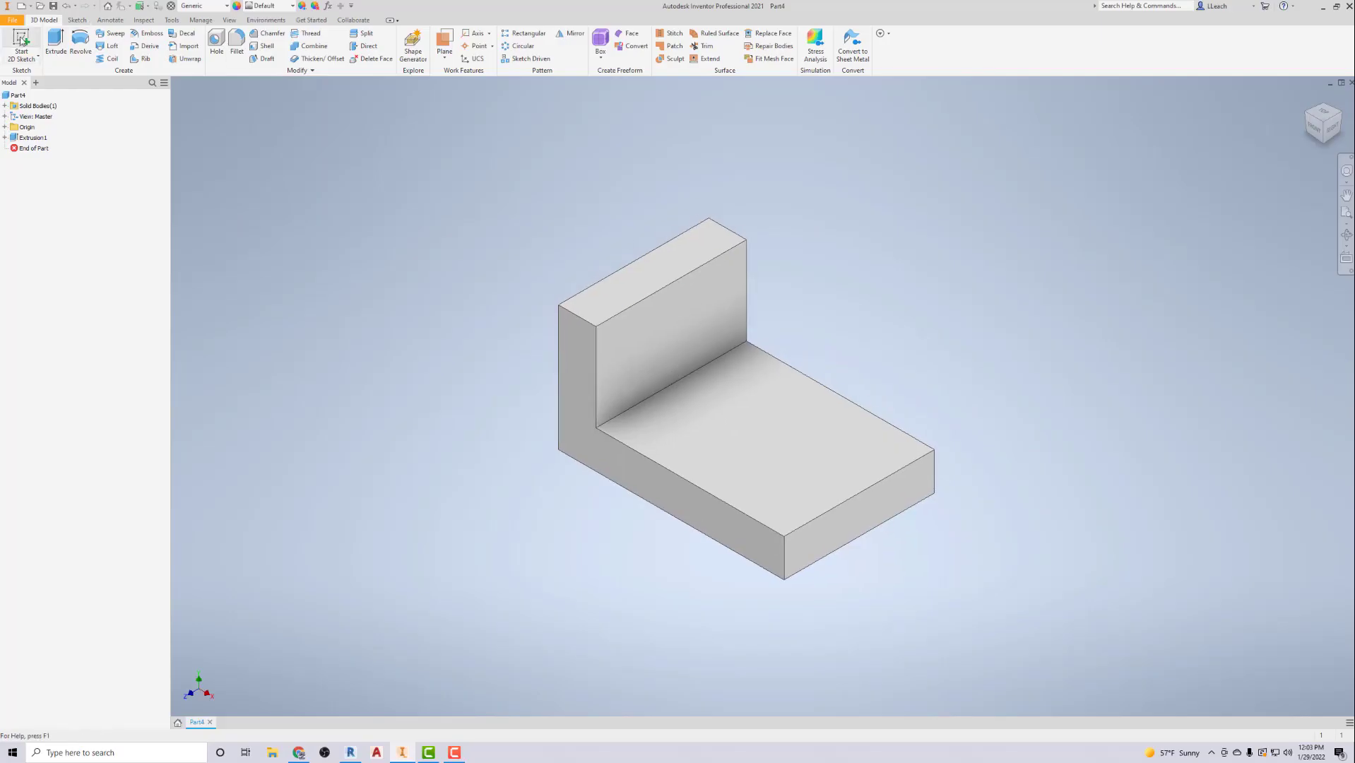
{"action": "left_click", "coordinate": [21, 40]}
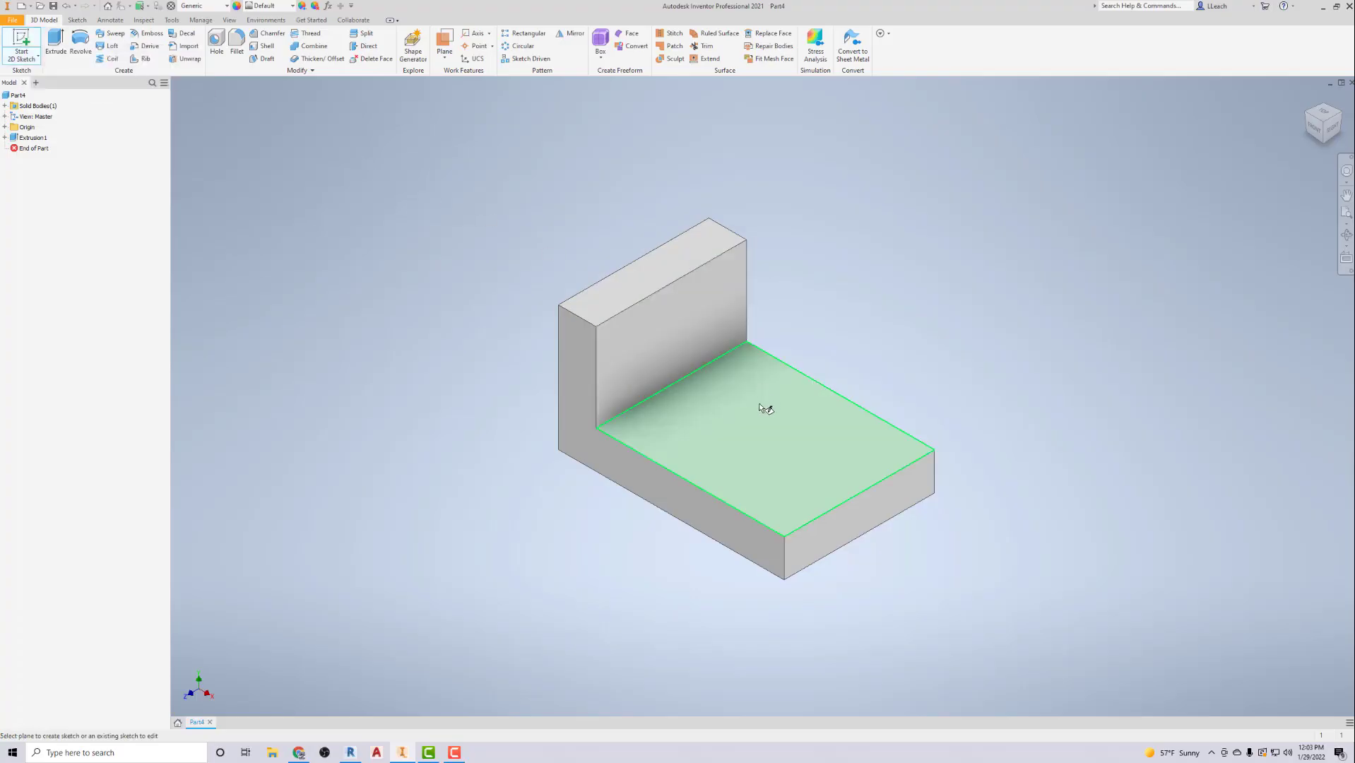
{"action": "left_click", "coordinate": [772, 430]}
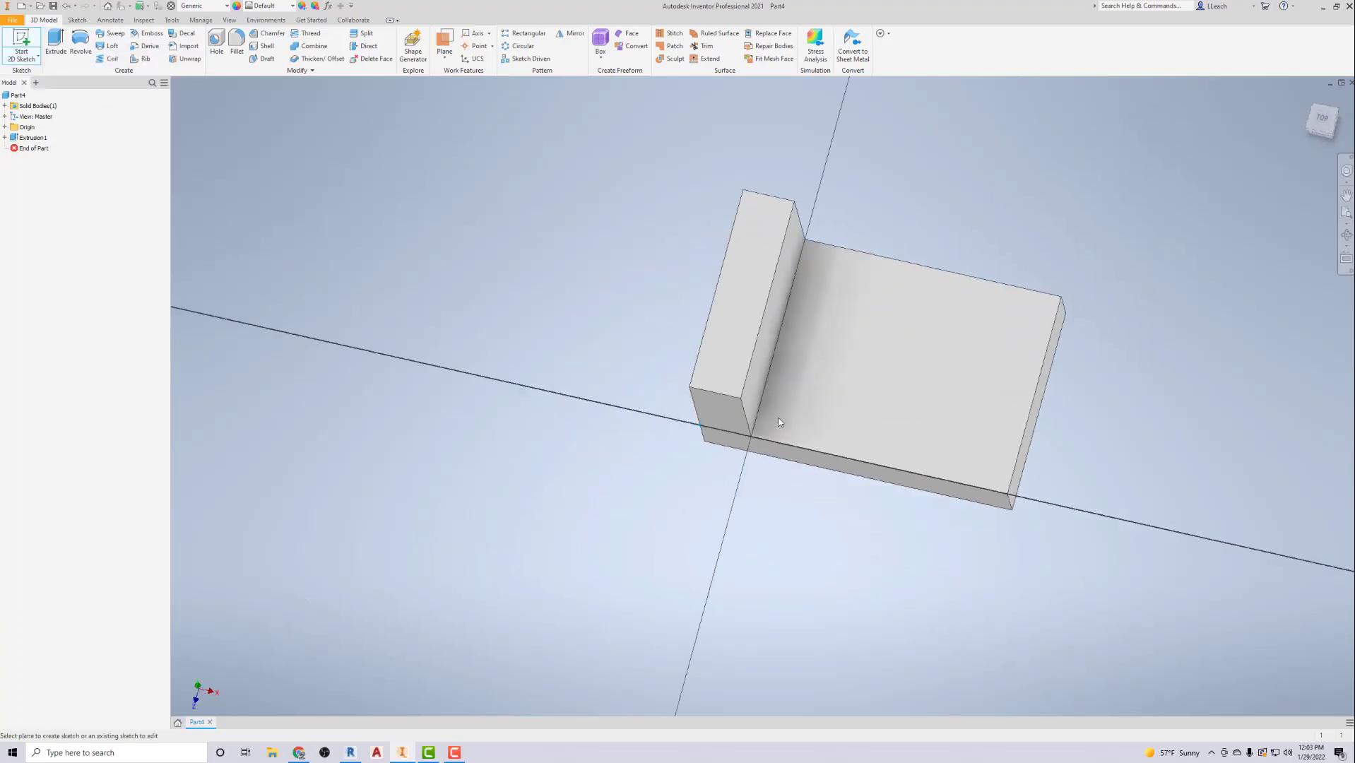
{"action": "mouse_move", "coordinate": [916, 328]}
{"action": "middle_mouse_down"}
{"action": "mouse_move", "coordinate": [702, 379]}
{"action": "mouse_move", "coordinate": [588, 383]}
{"action": "middle_mouse_up"}
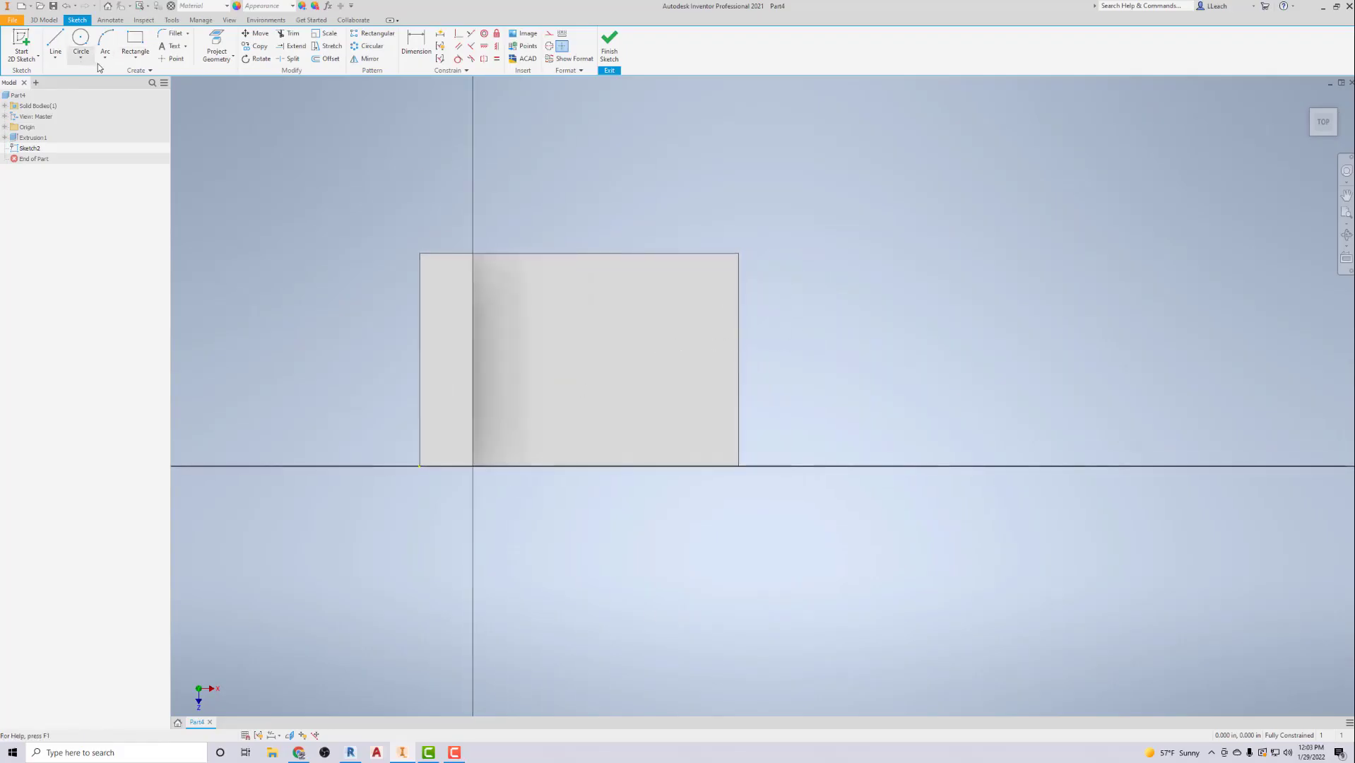
{"action": "left_click", "coordinate": [135, 57]}
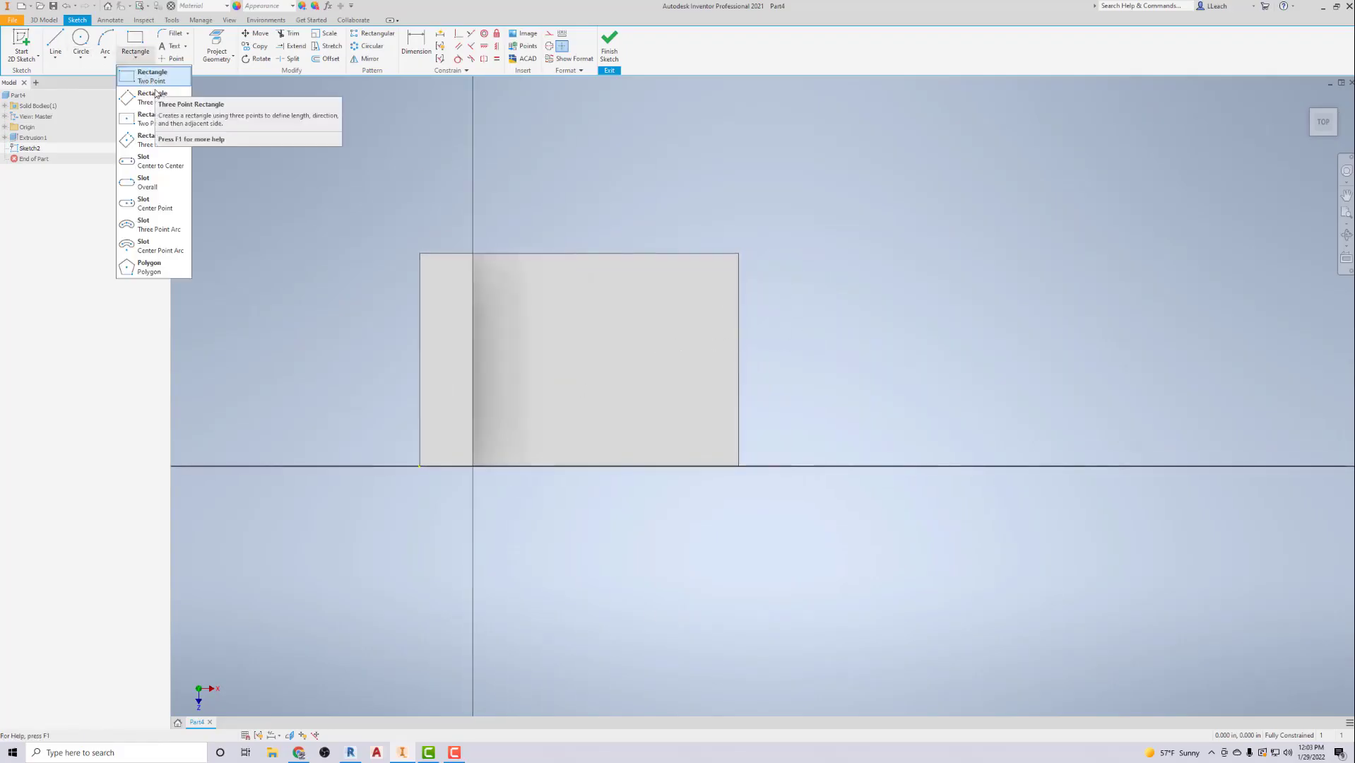
{"action": "left_click", "coordinate": [152, 82]}
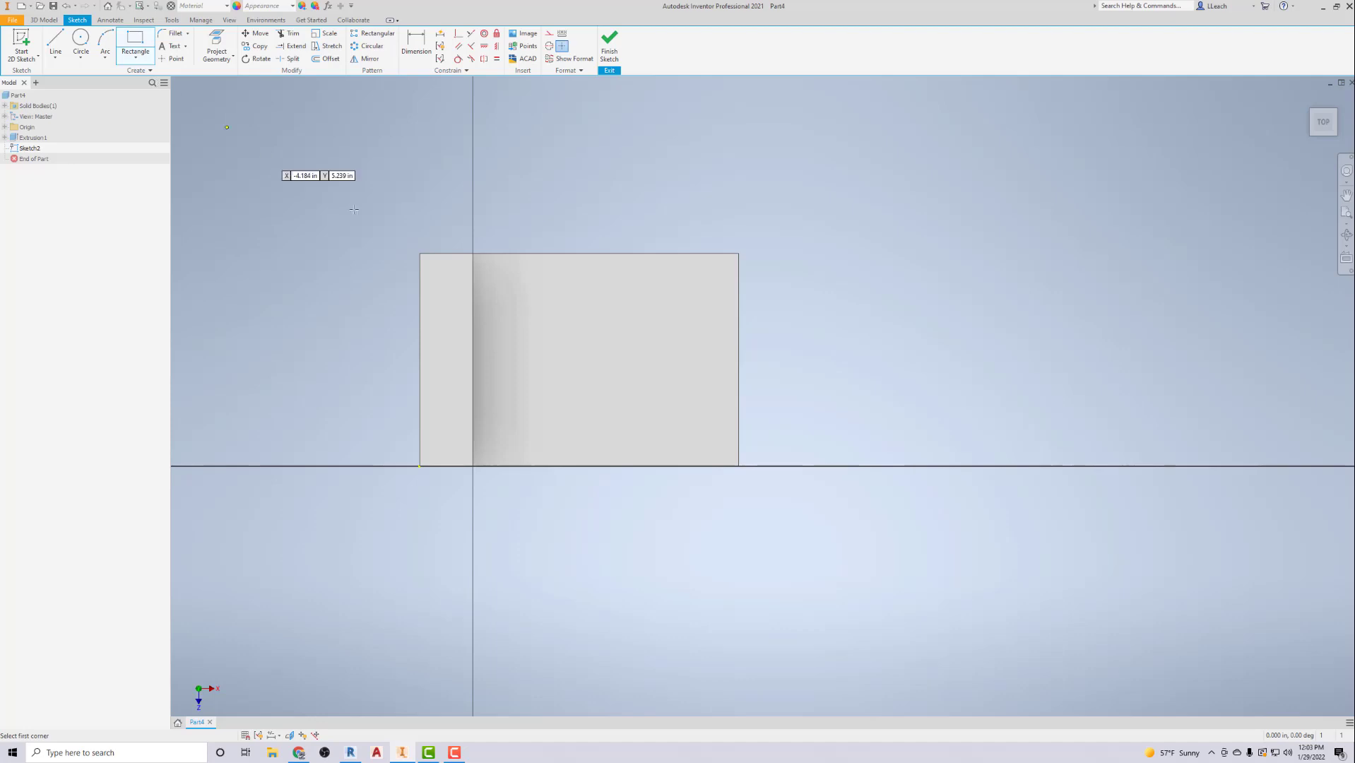
{"action": "left_click", "coordinate": [578, 298]}
{"action": "left_click", "coordinate": [789, 423]}
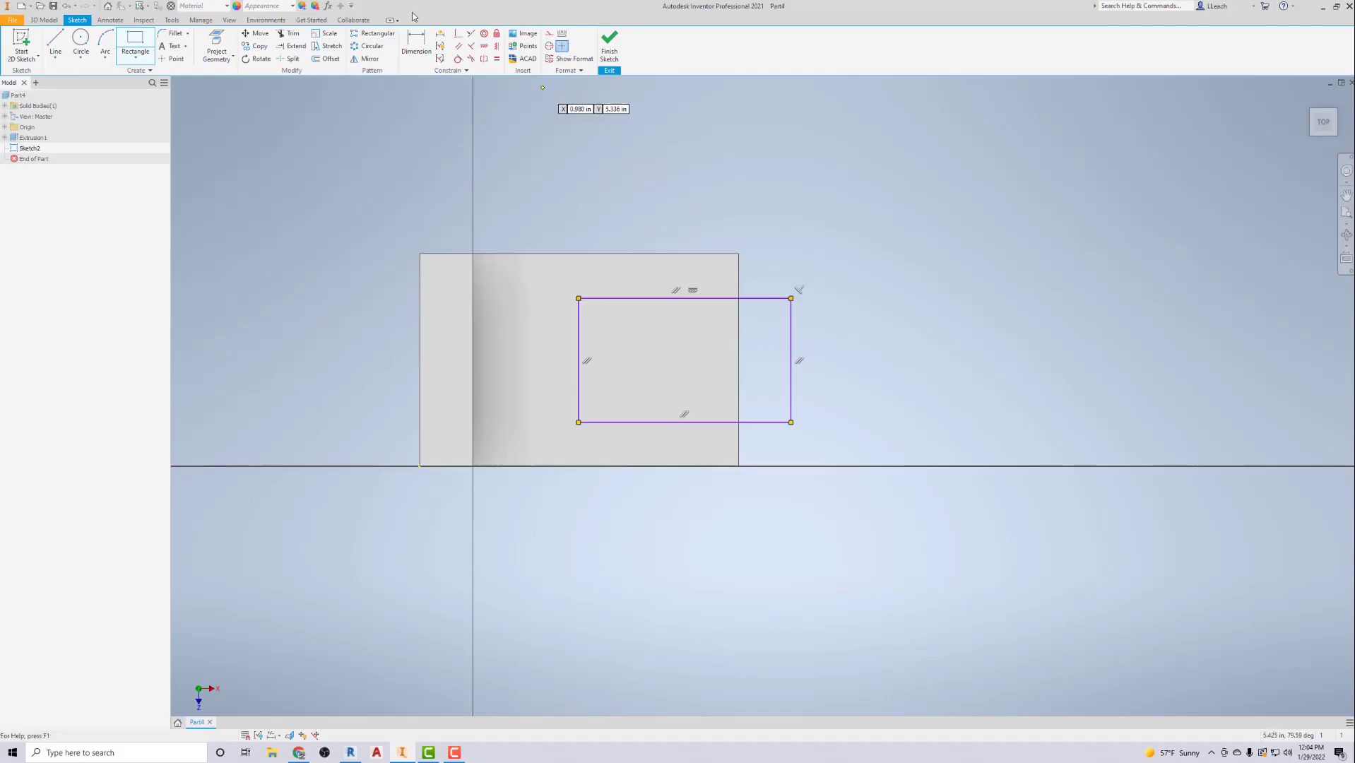
Step: Dimension the rectangle's outer vertical edge from the leg's free end edge and set the distance to 0
{"action": "left_click", "coordinate": [416, 44]}
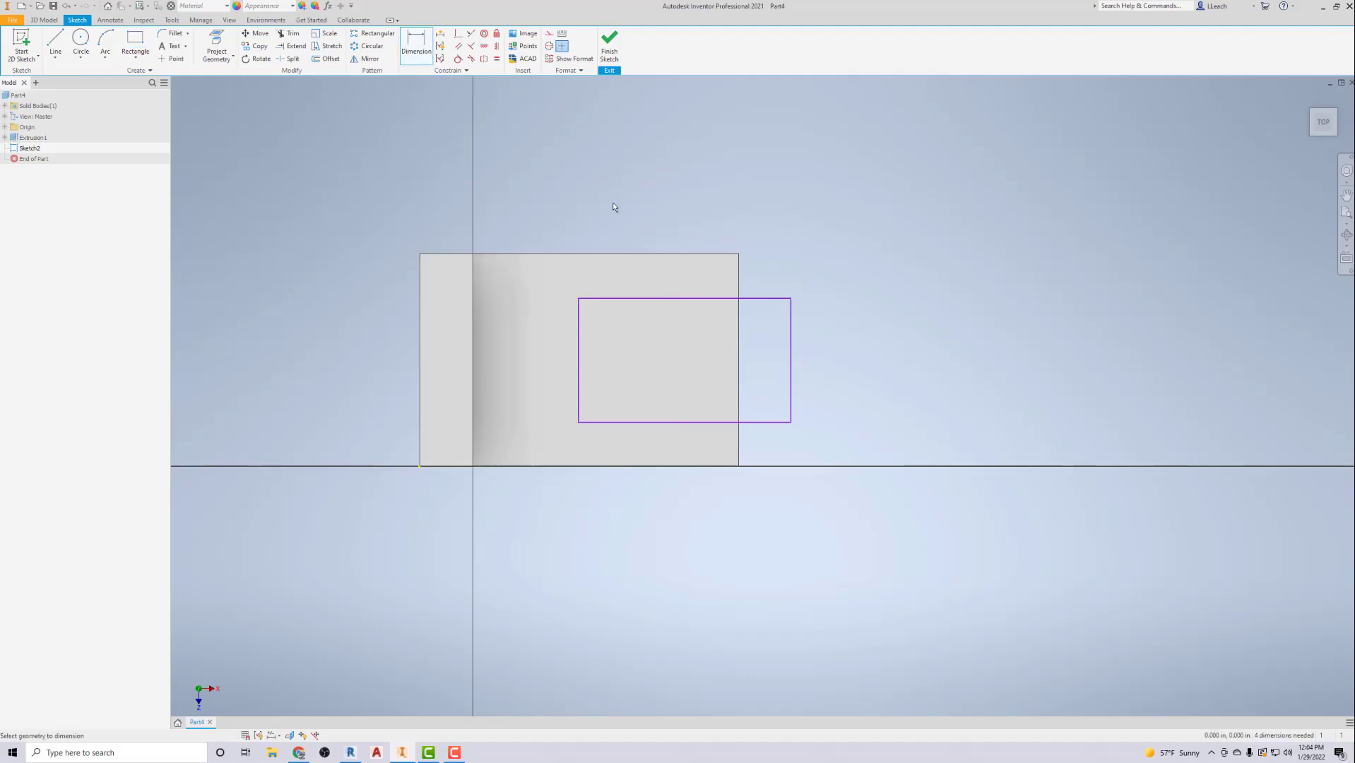
{"action": "left_click", "coordinate": [790, 331]}
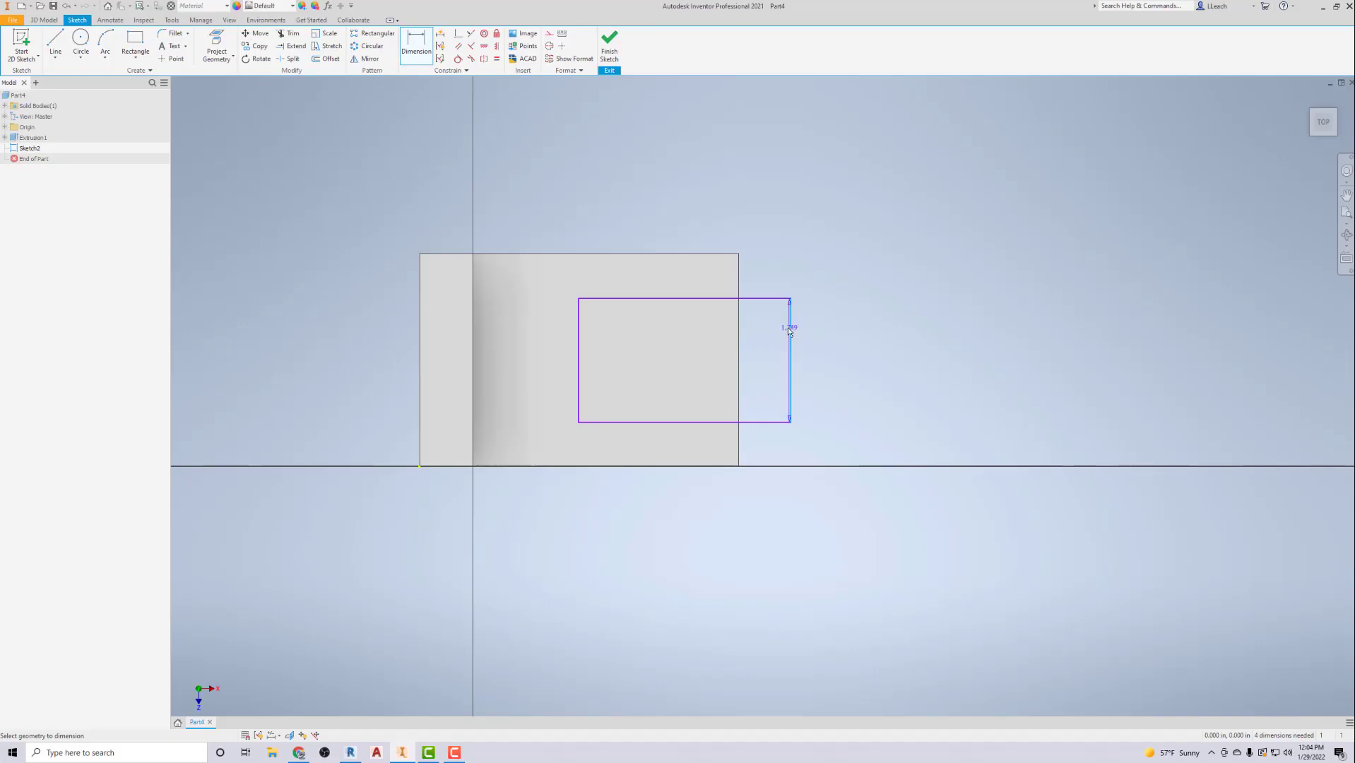
{"action": "left_click", "coordinate": [742, 330]}
{"action": "left_click", "coordinate": [766, 277]}
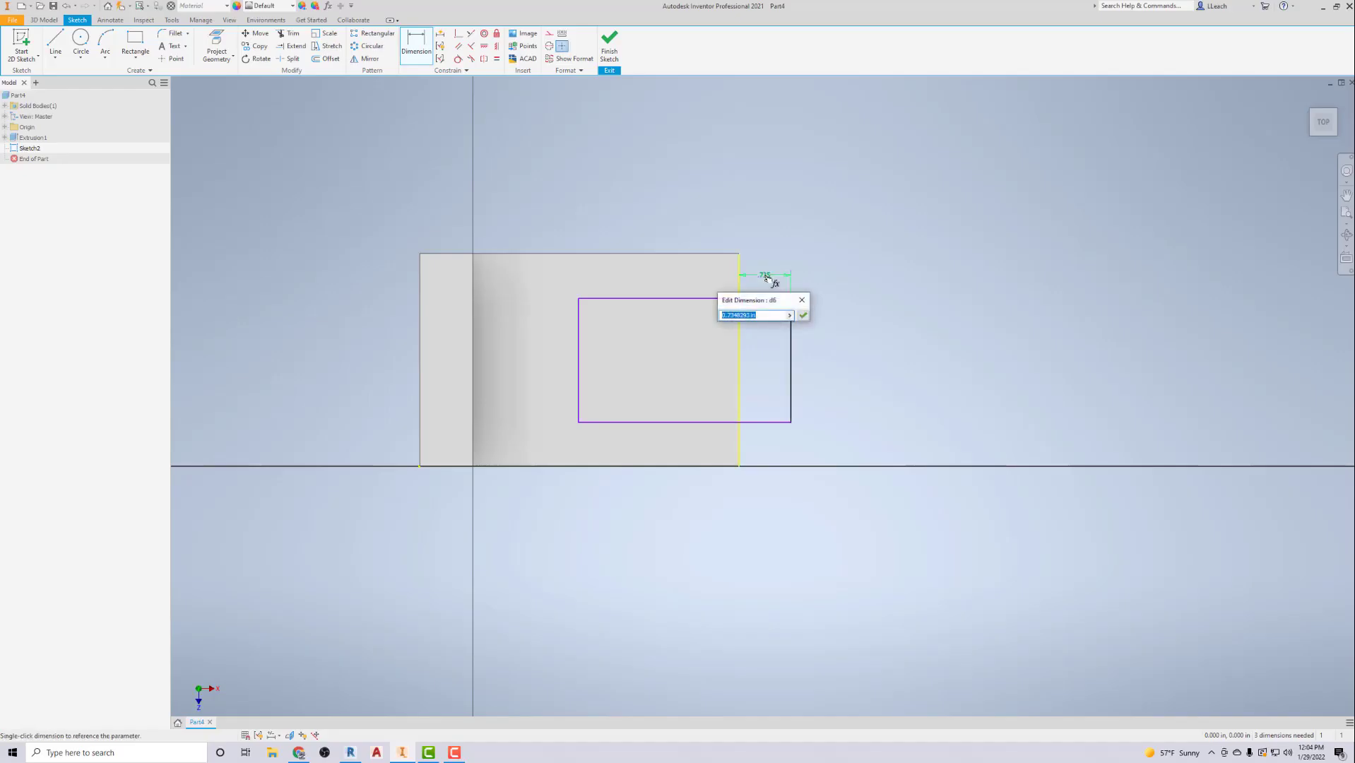
{"action": "type", "text": "0"}
{"action": "key", "text": "Return"}
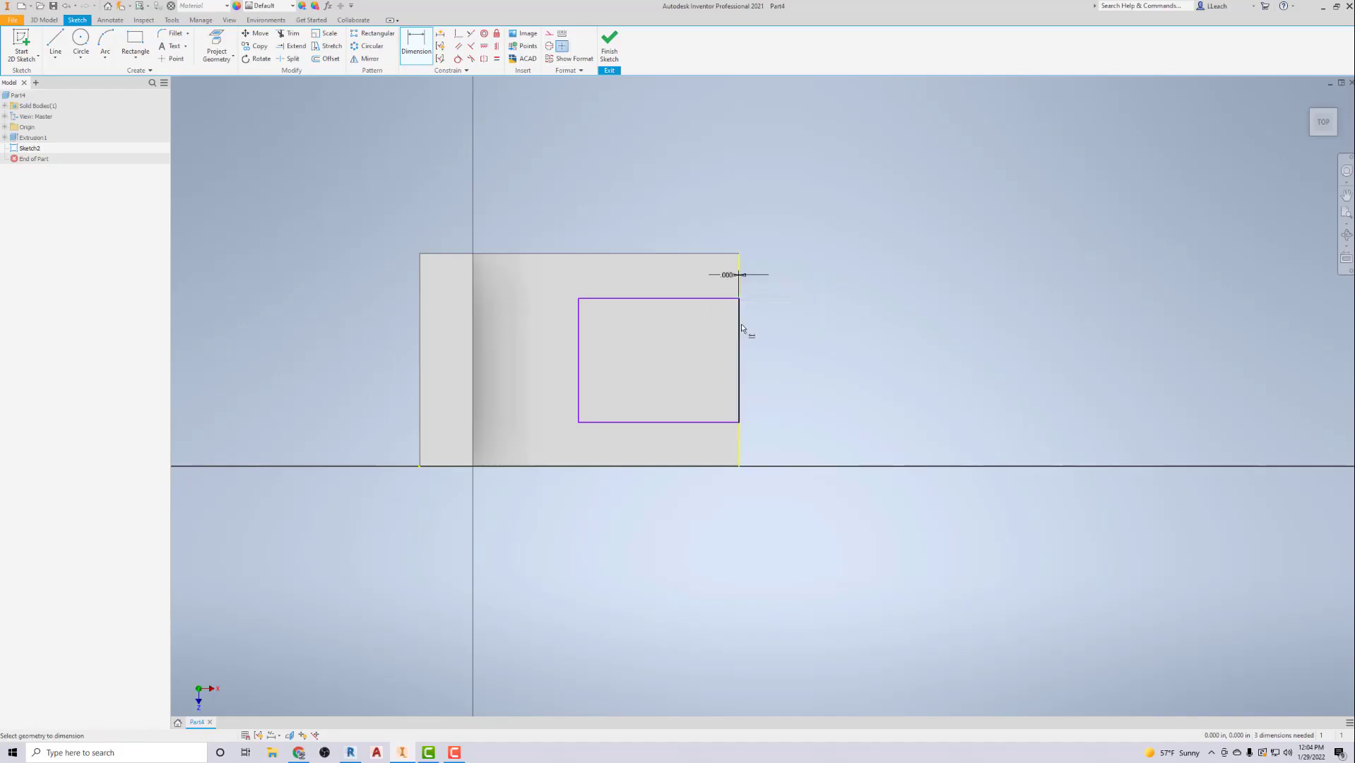
Step: Dimension between the rectangle's two vertical edges and set its width to 1.5 in
{"action": "left_click", "coordinate": [739, 342]}
{"action": "left_click", "coordinate": [583, 339]}
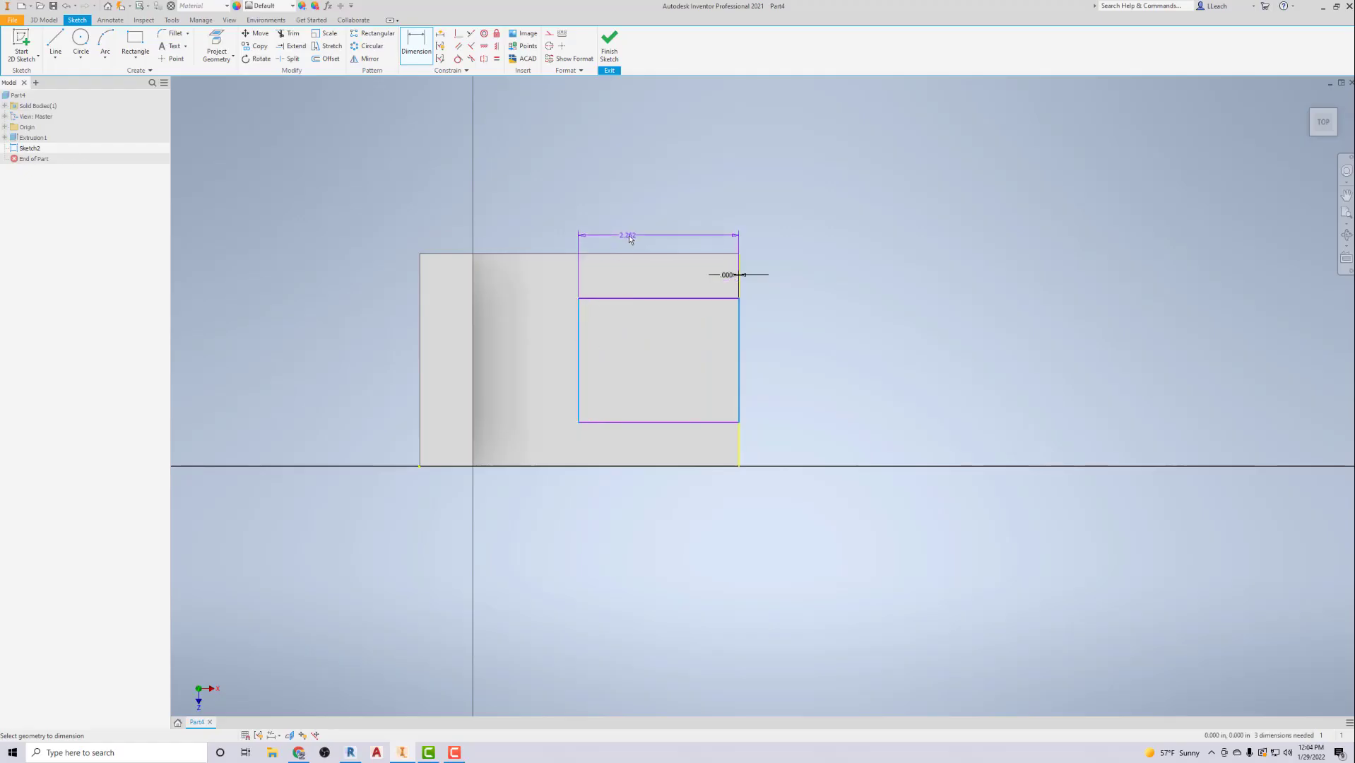
{"action": "left_click", "coordinate": [630, 238]}
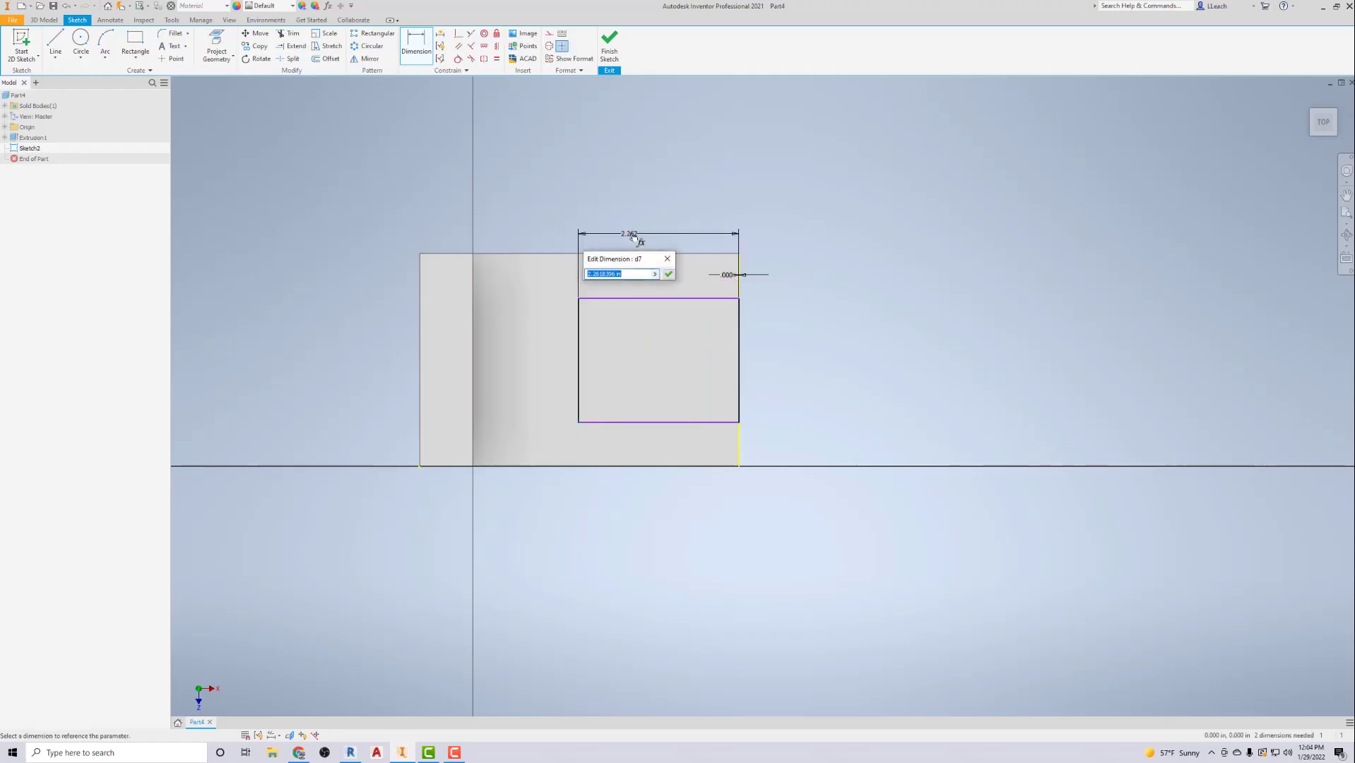
{"action": "type", "text": "1.5"}
{"action": "key", "text": "Return"}
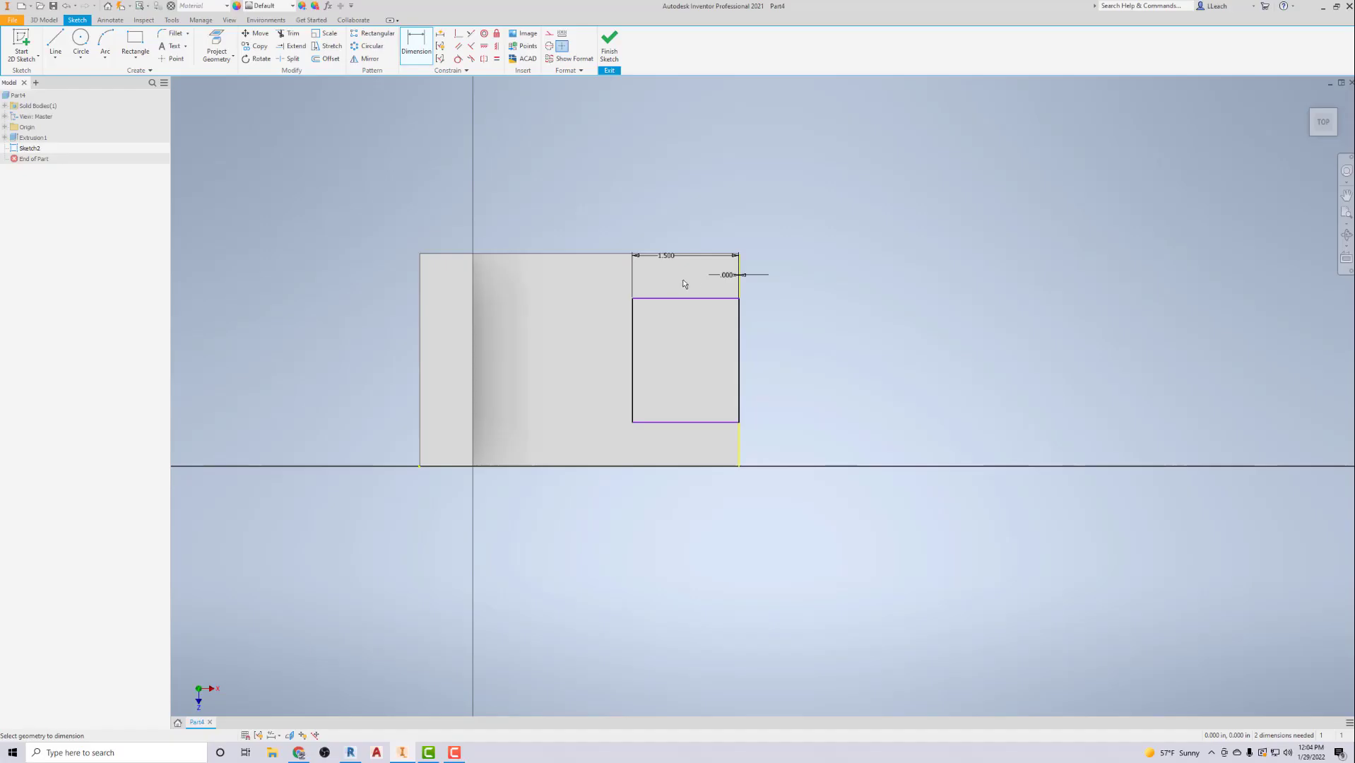
Step: Dimension between the rectangle's two horizontal edges and set its height to 2 in
{"action": "left_click", "coordinate": [702, 299]}
{"action": "left_click", "coordinate": [692, 422]}
{"action": "left_click", "coordinate": [771, 378]}
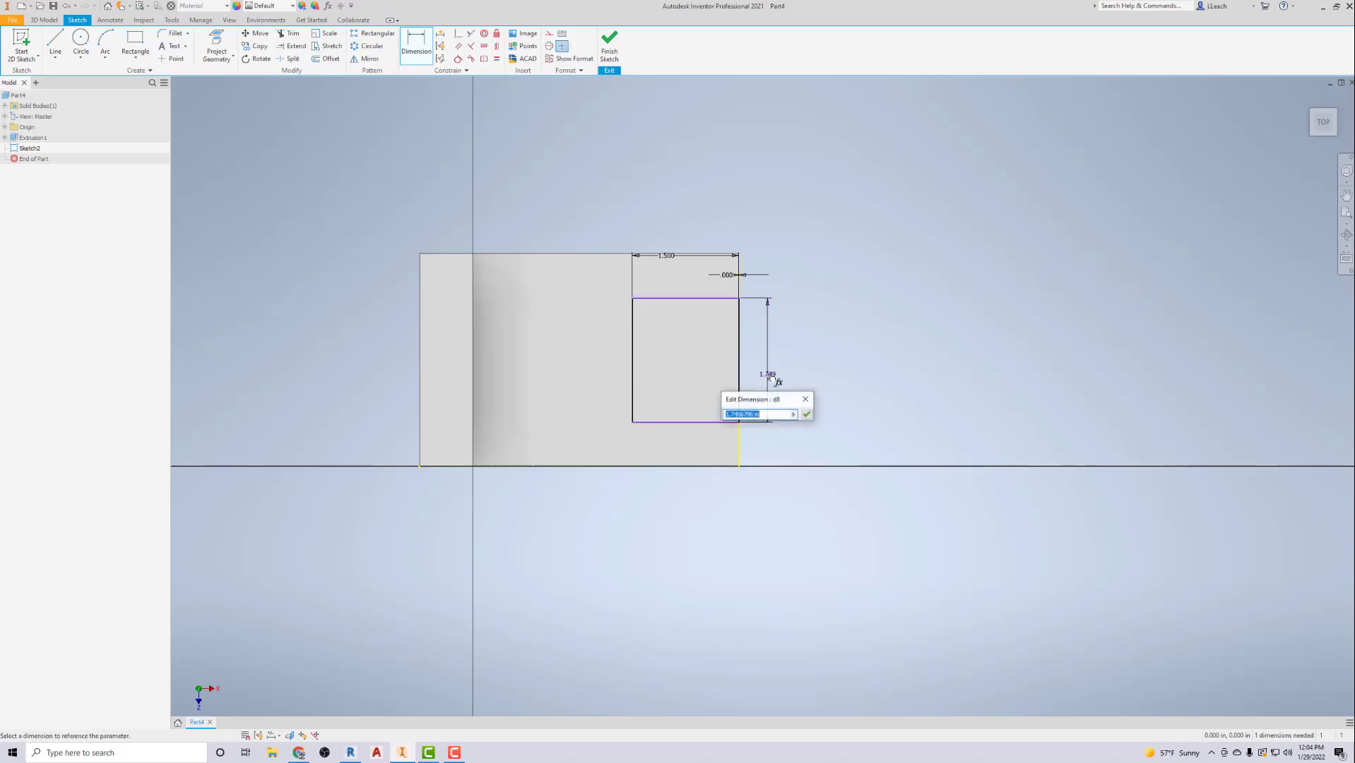
{"action": "type", "text": "2"}
{"action": "key", "text": "Return"}
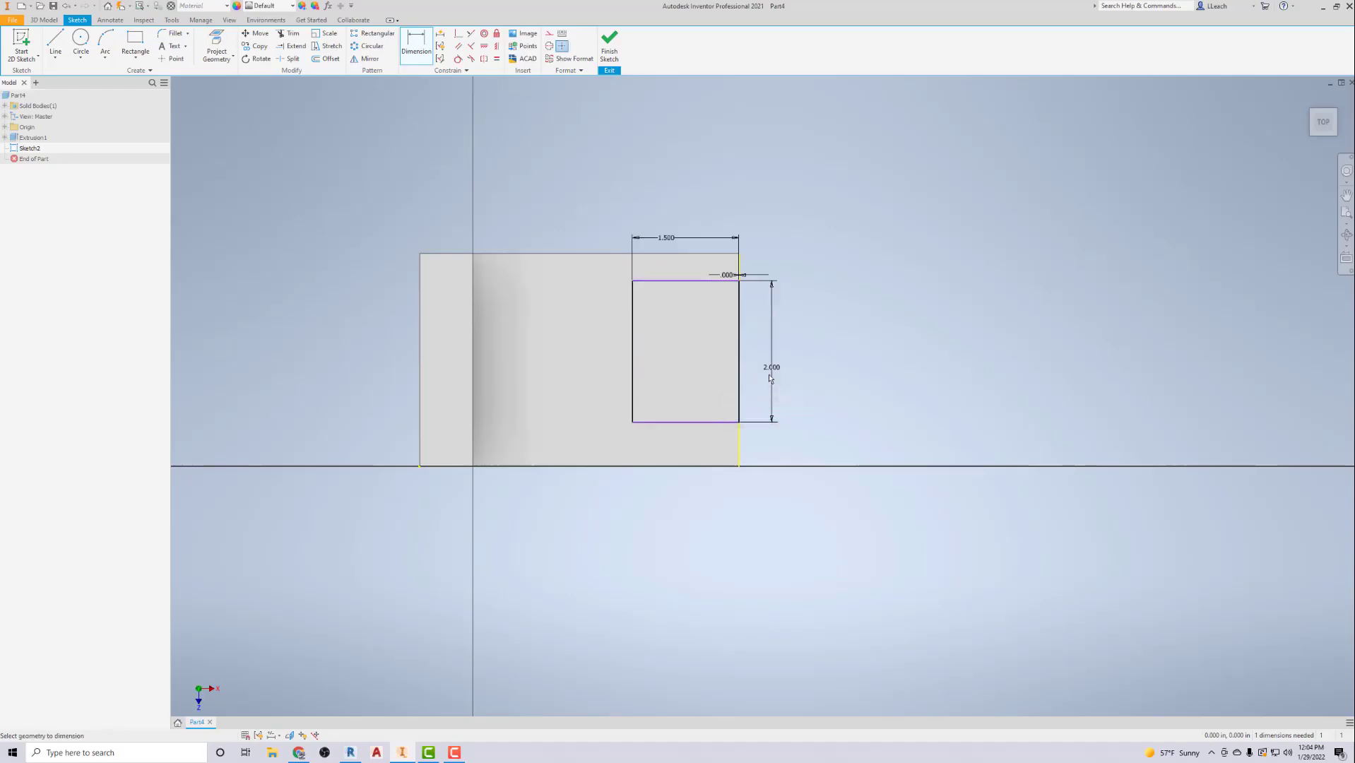
Step: Dimension the rectangle's lower edge from the part's front edge as .5 in and finish the sketch
{"action": "left_click", "coordinate": [706, 423]}
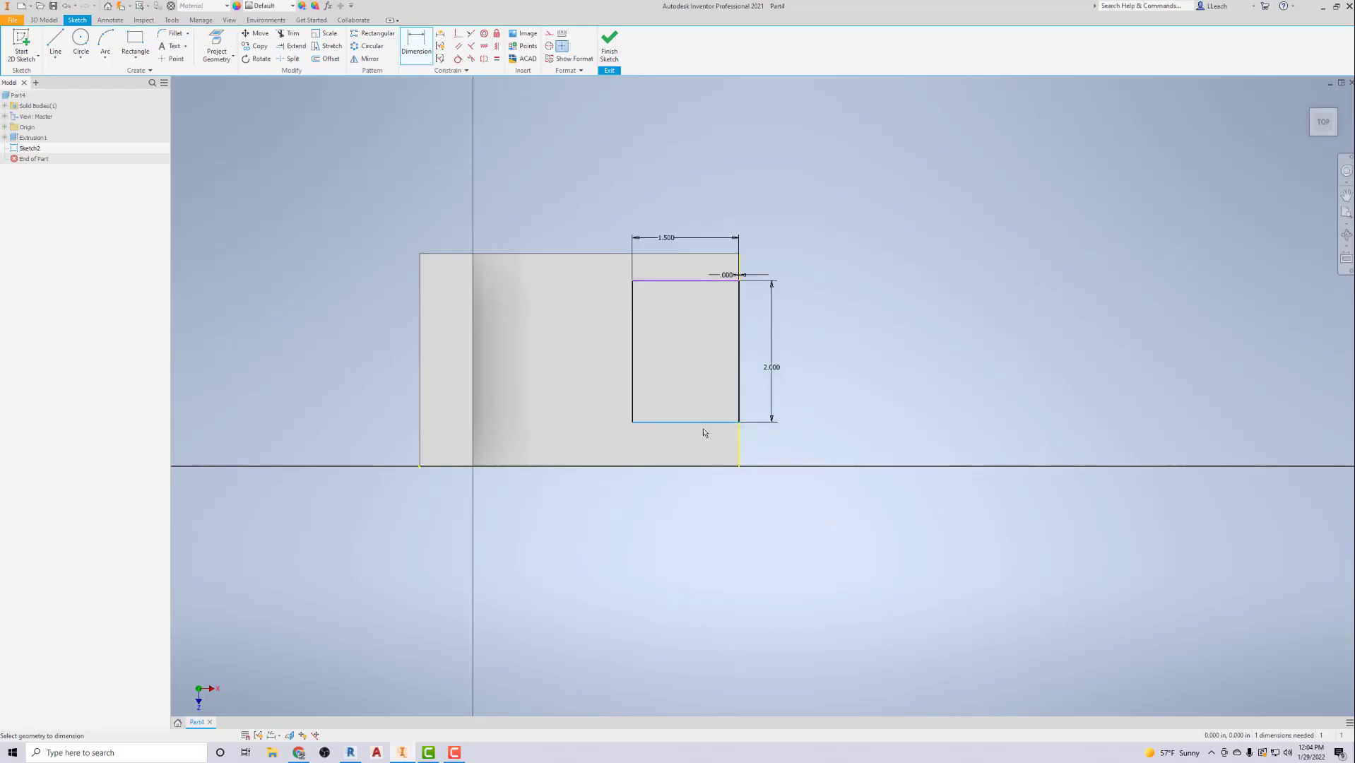
{"action": "left_click", "coordinate": [689, 466]}
{"action": "left_click", "coordinate": [765, 456]}
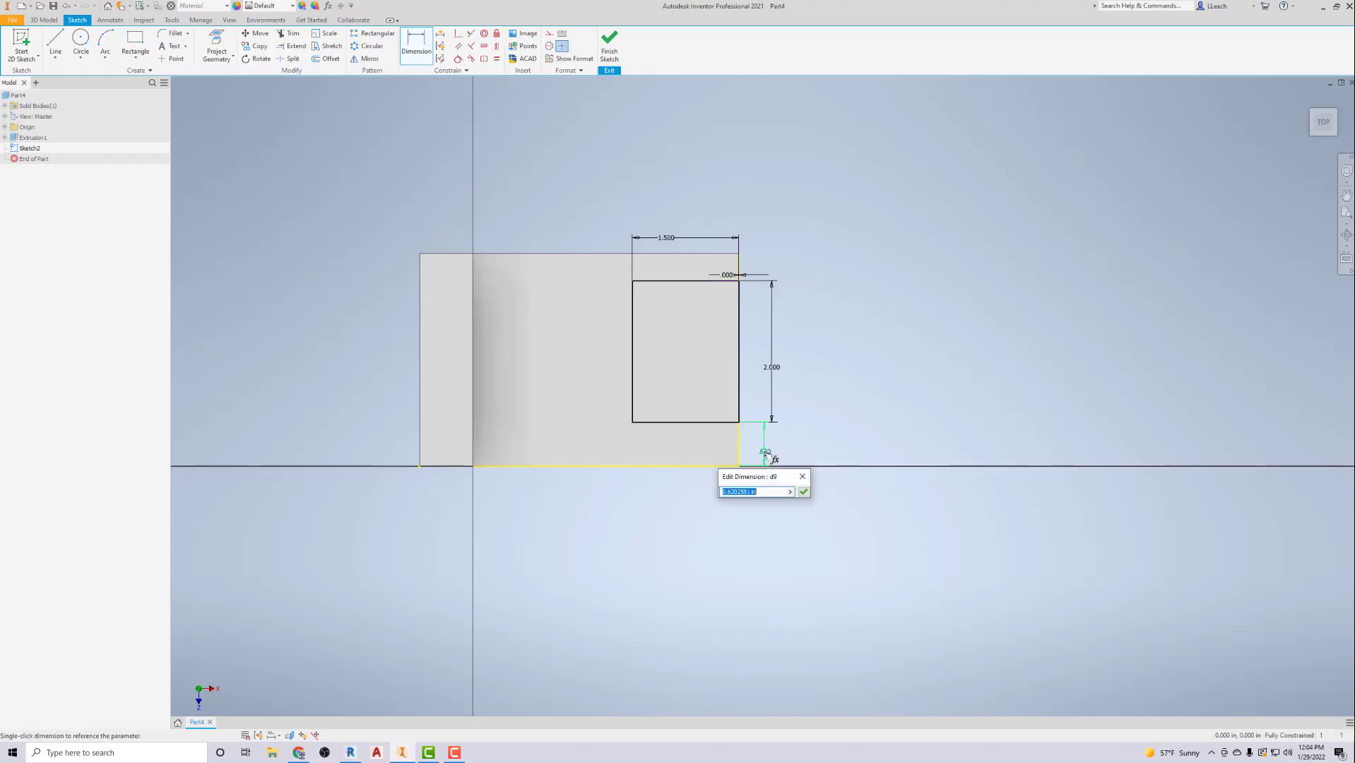
{"action": "type", "text": ".5"}
{"action": "key", "text": "Return"}
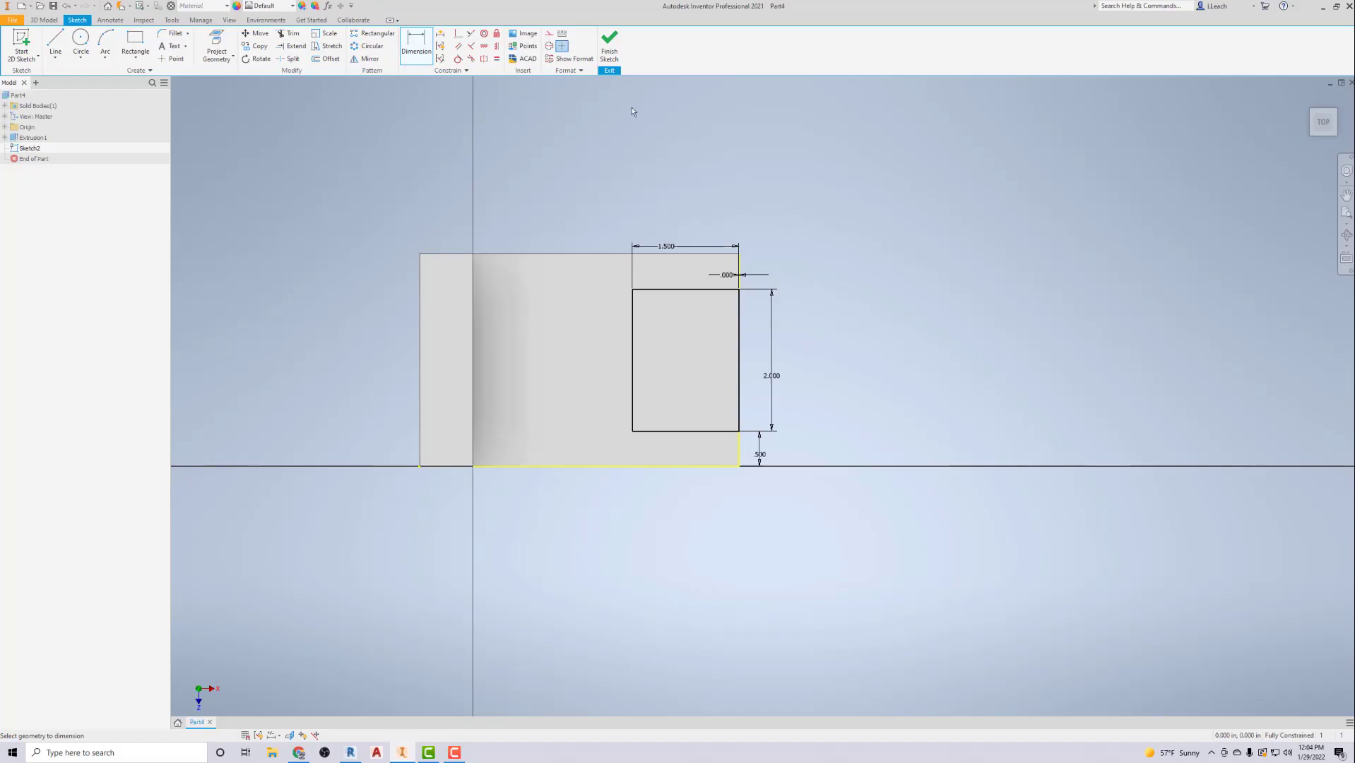
{"action": "left_click", "coordinate": [608, 55]}
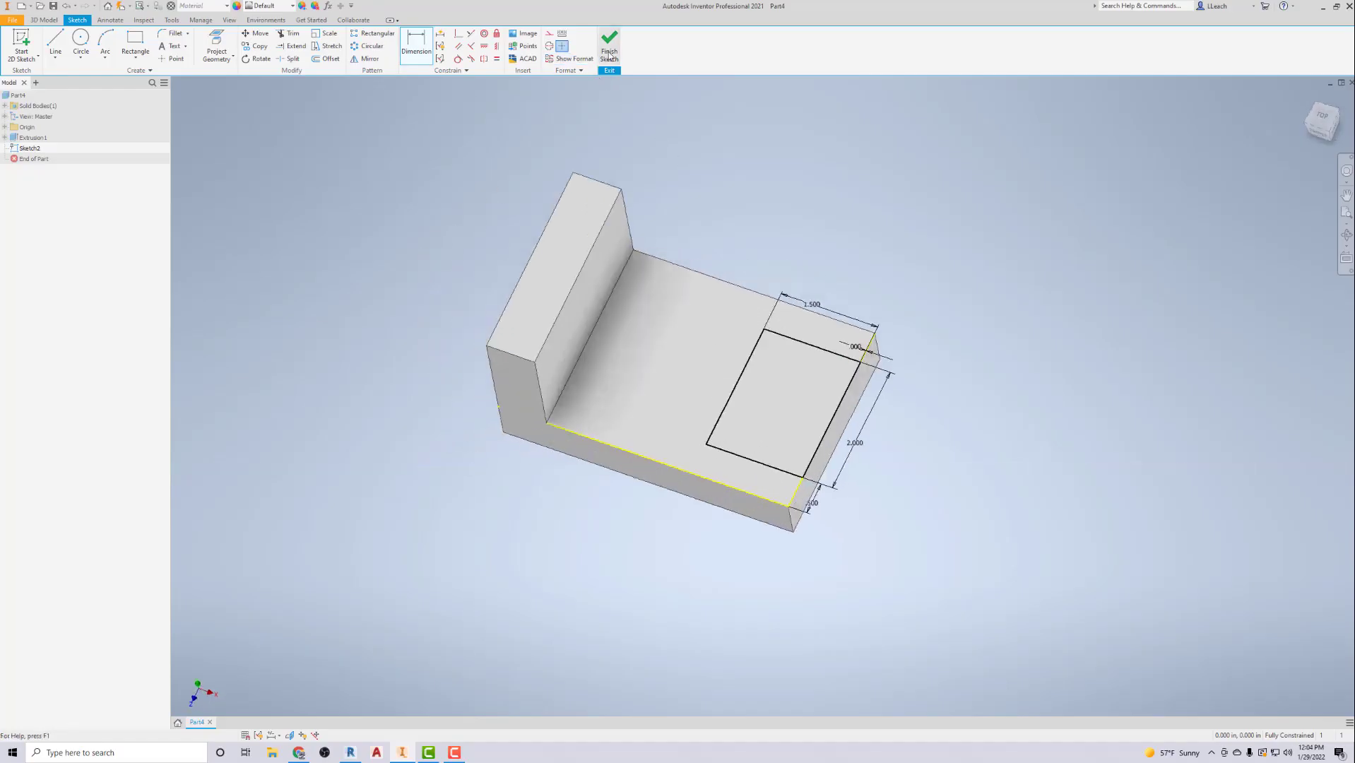
Step: Extrude the rectangle as a cut through all of the horizontal leg to form the open notch
{"action": "left_click", "coordinate": [57, 43]}
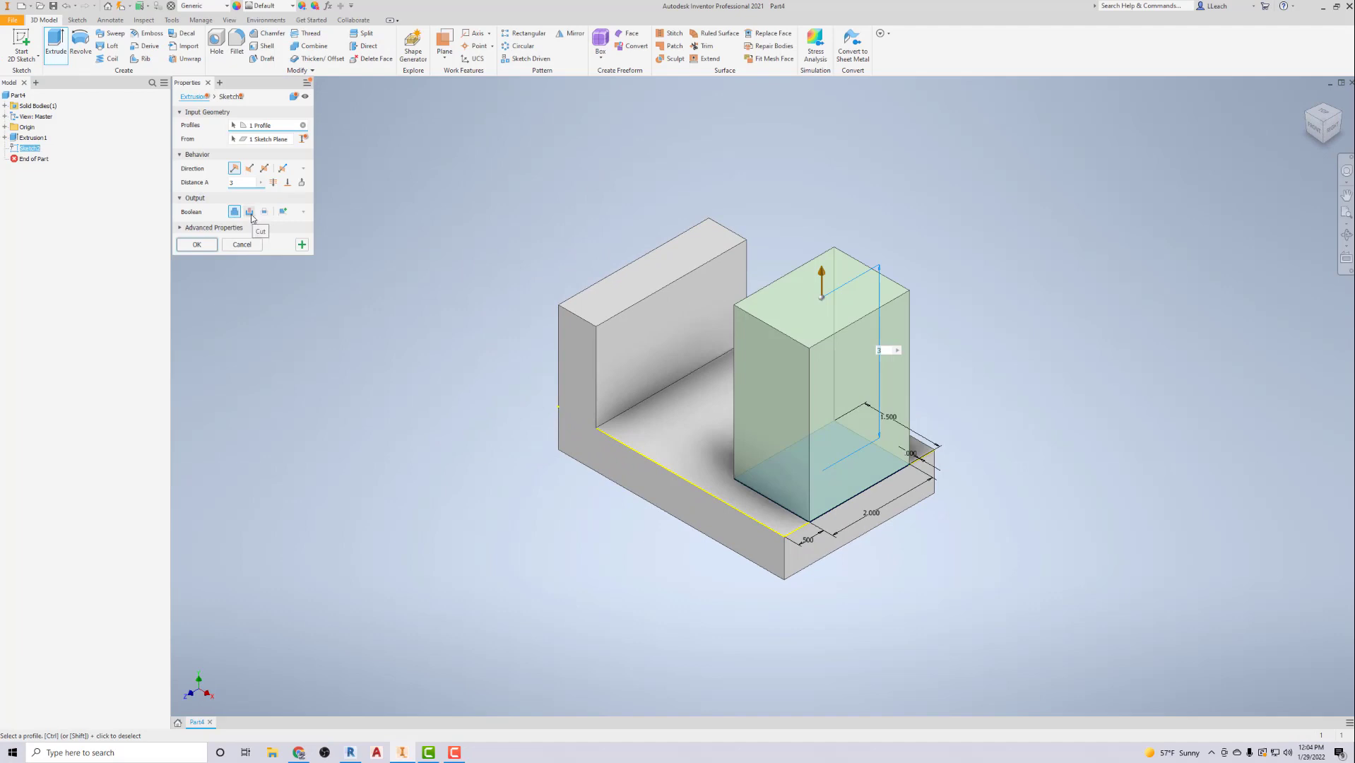
{"action": "left_click", "coordinate": [249, 211]}
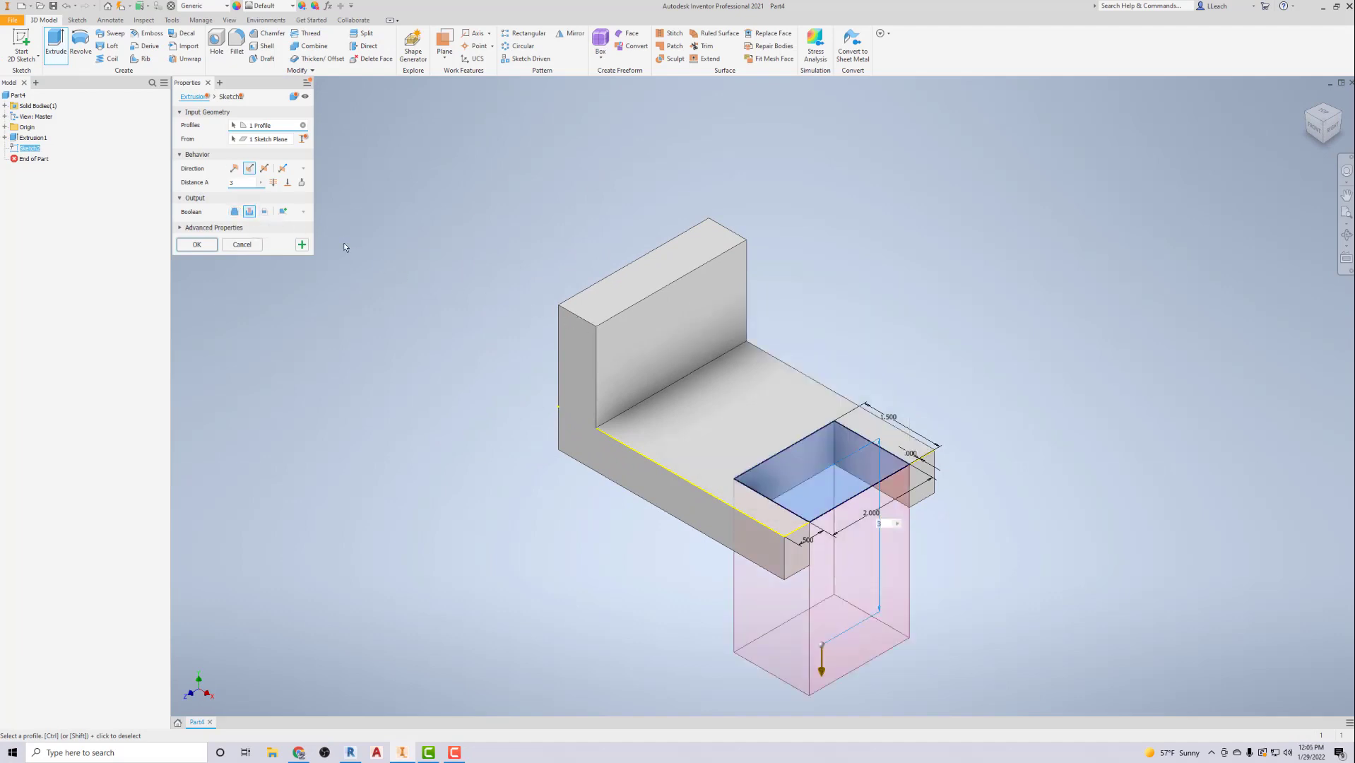
{"action": "left_click", "coordinate": [273, 182]}
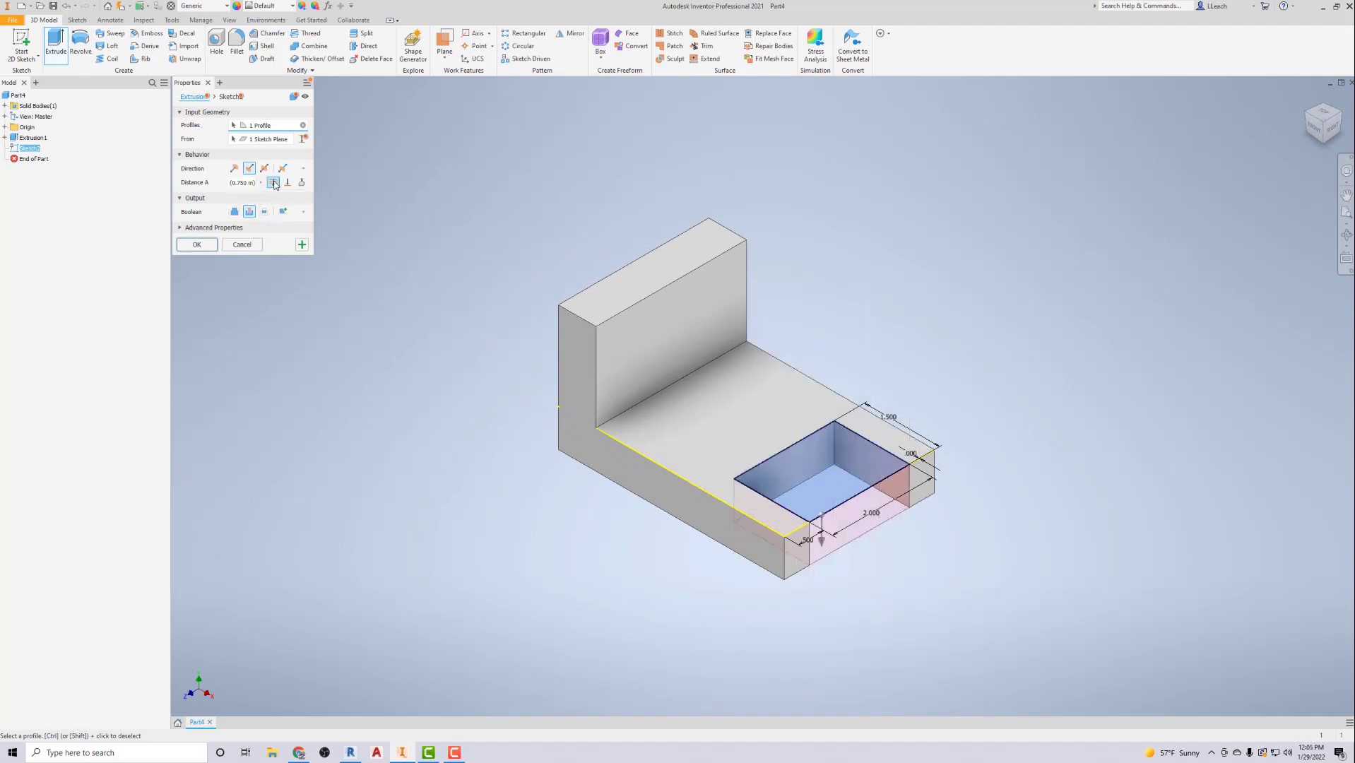
{"action": "left_click", "coordinate": [197, 245]}
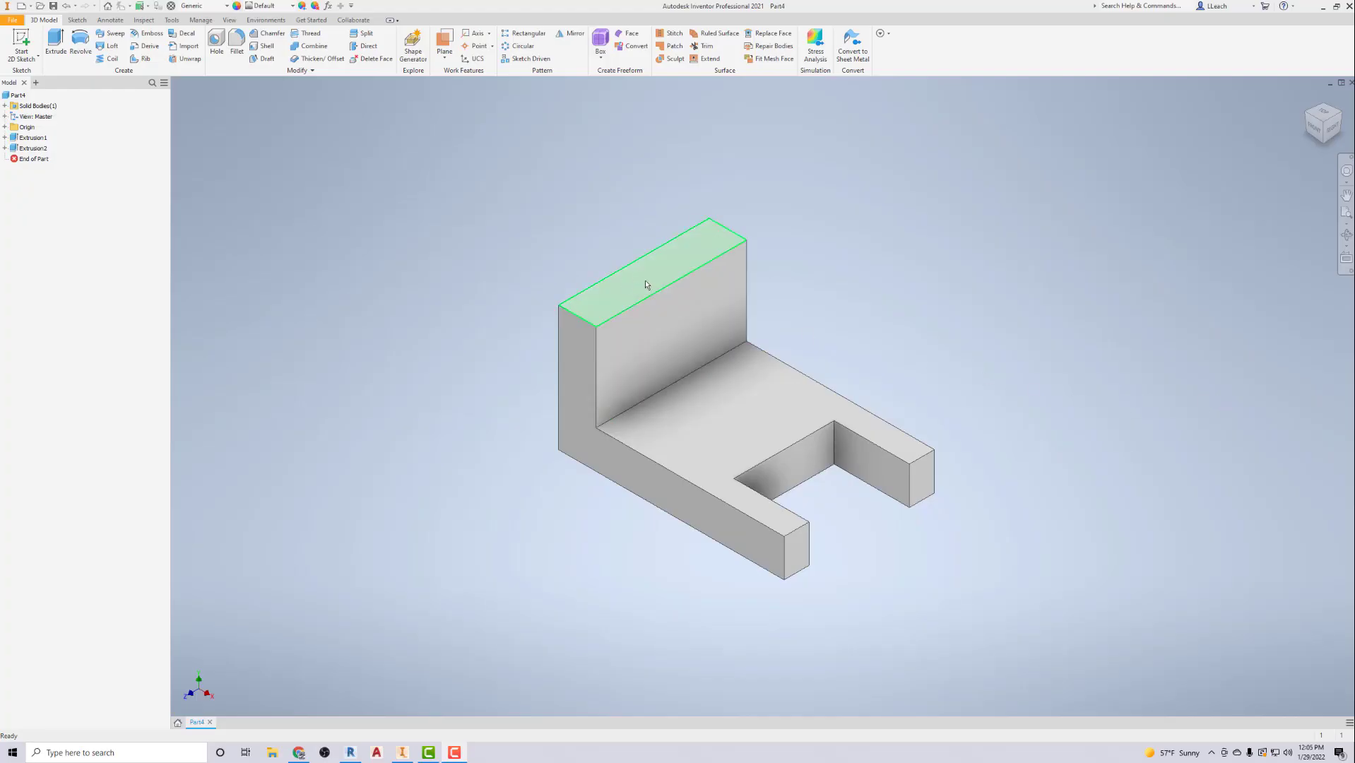
Step: Start a sketch on the horizontal leg's upper face and draw a circle about .74 in in diameter between the upright and the notch
{"action": "left_click", "coordinate": [21, 50]}
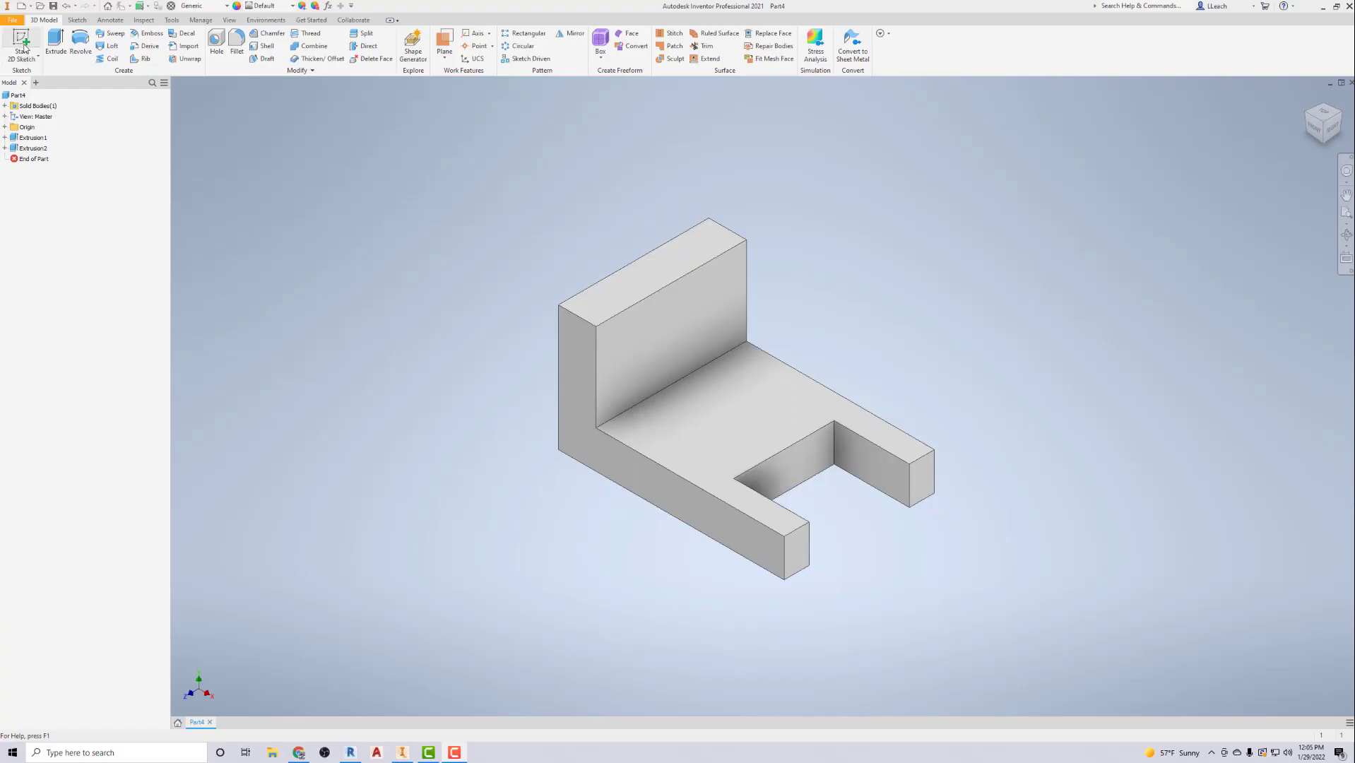
{"action": "left_click", "coordinate": [733, 414]}
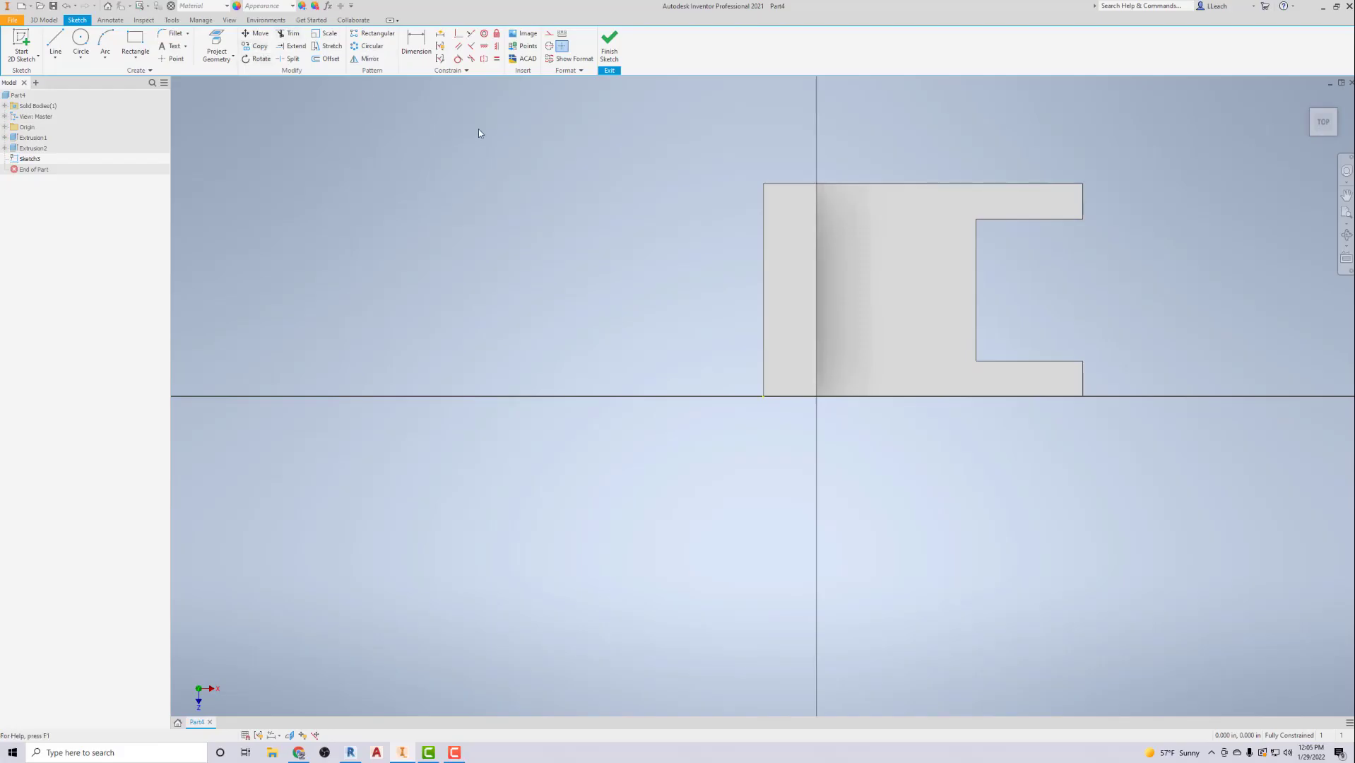
{"action": "mouse_move", "coordinate": [1119, 233]}
{"action": "middle_mouse_down"}
{"action": "mouse_move", "coordinate": [1068, 275]}
{"action": "mouse_move", "coordinate": [876, 309]}
{"action": "middle_mouse_up"}
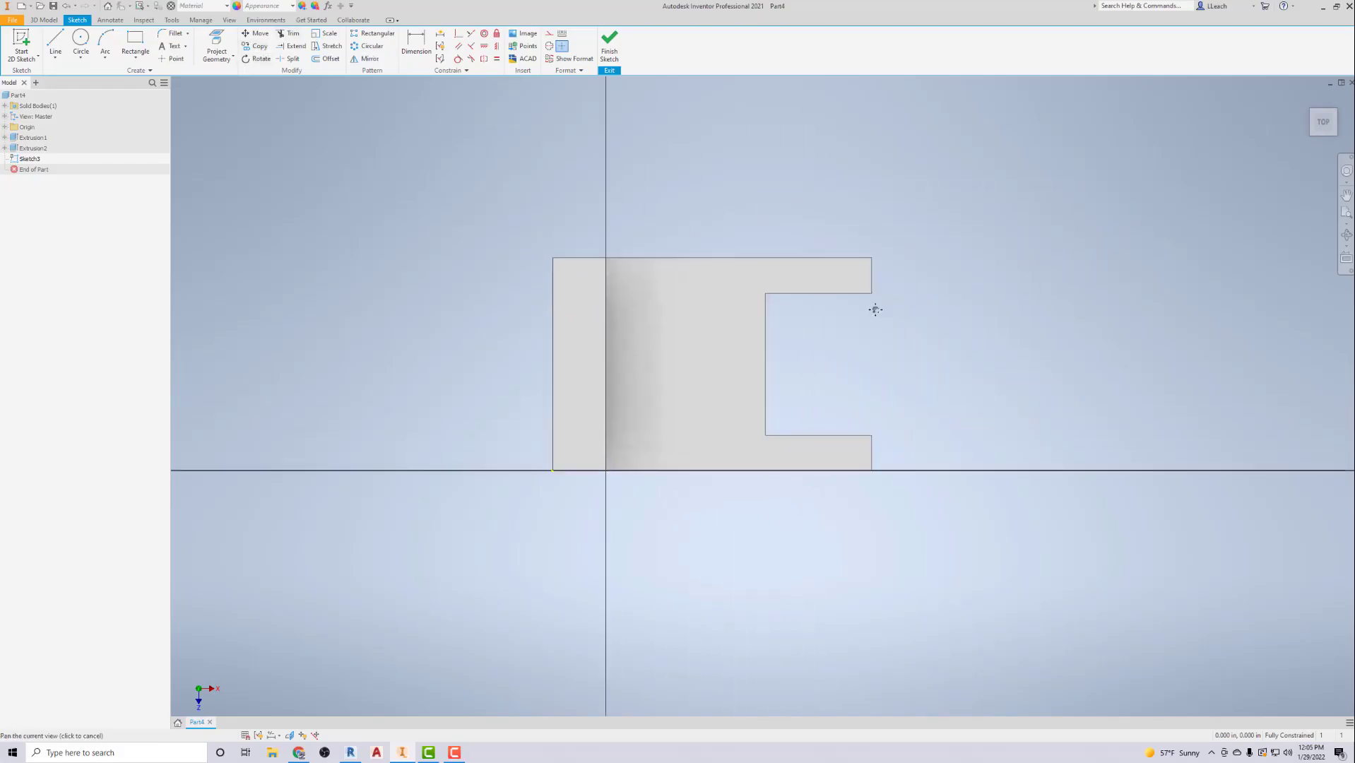
{"action": "left_click", "coordinate": [81, 57]}
{"action": "left_click", "coordinate": [97, 82]}
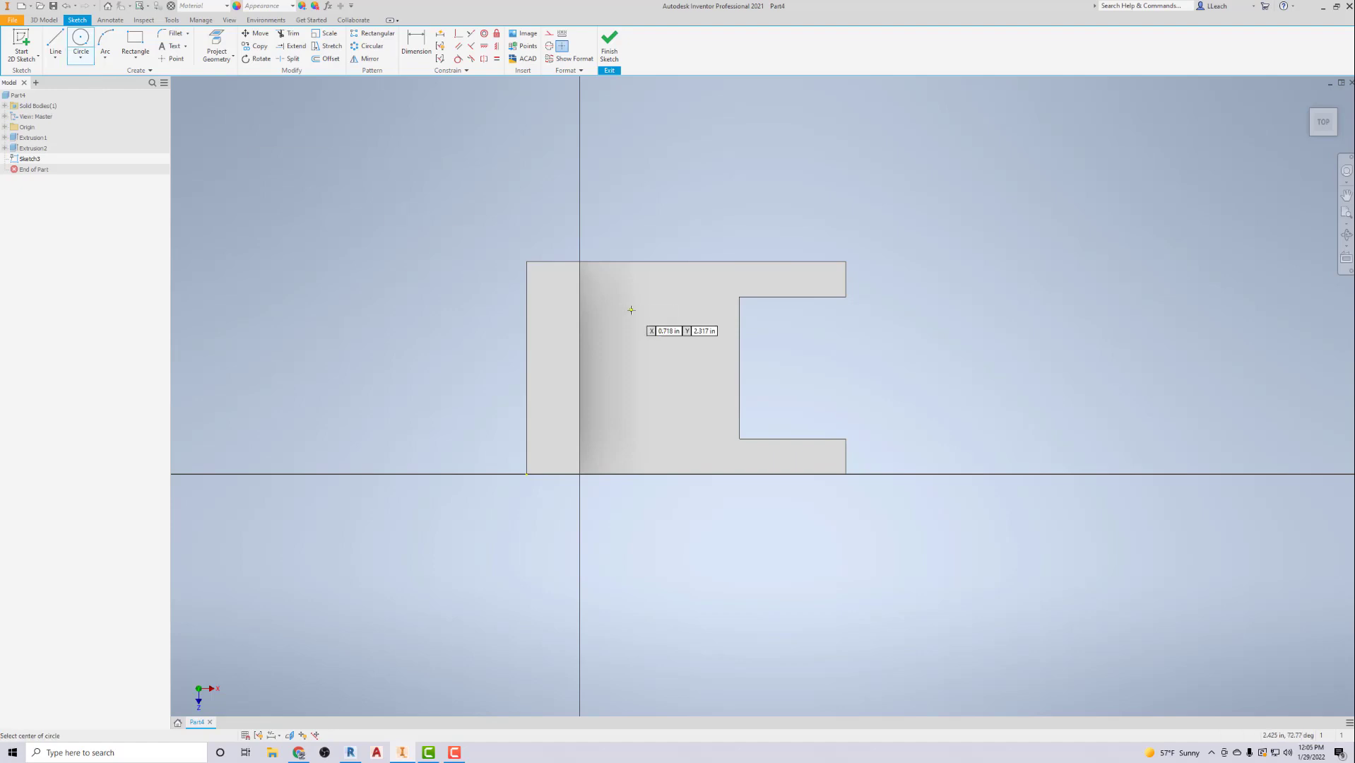
{"action": "left_click", "coordinate": [651, 369]}
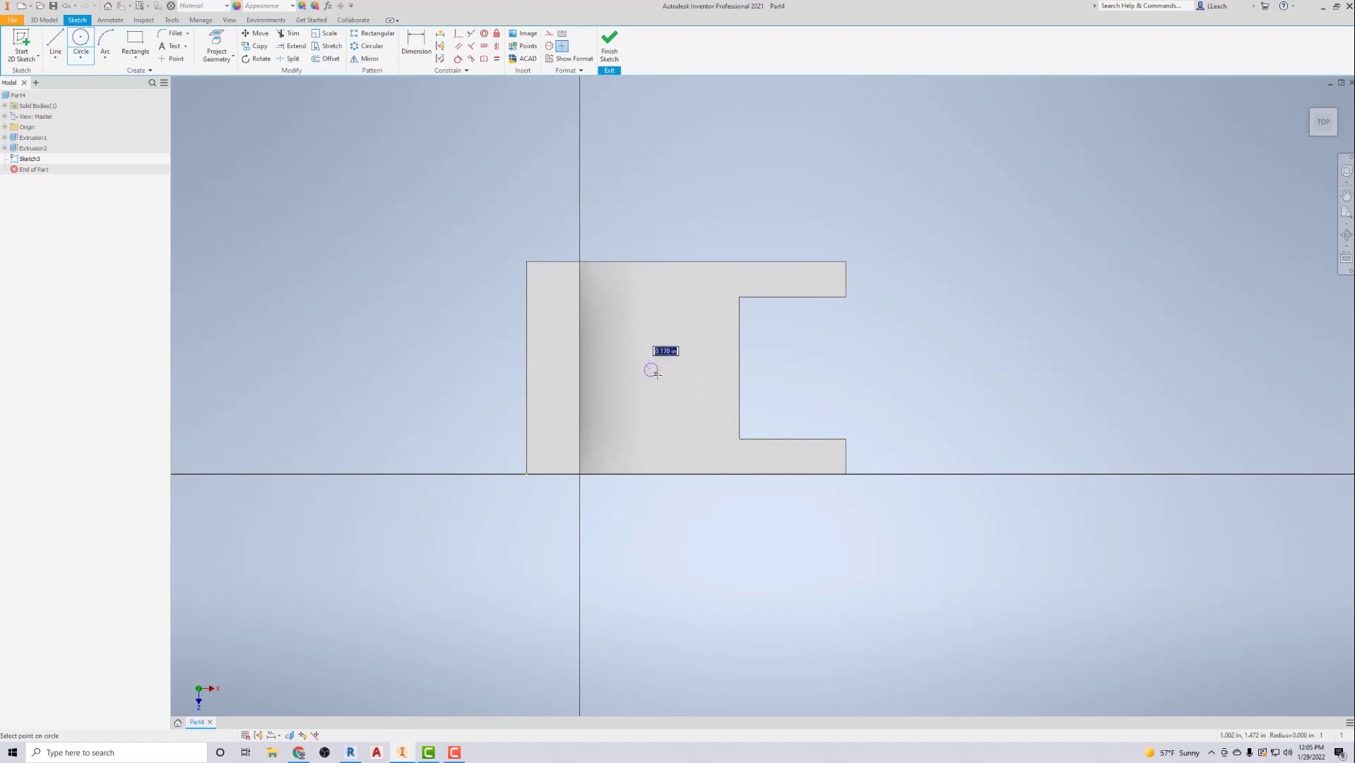
{"action": "left_click", "coordinate": [670, 386]}
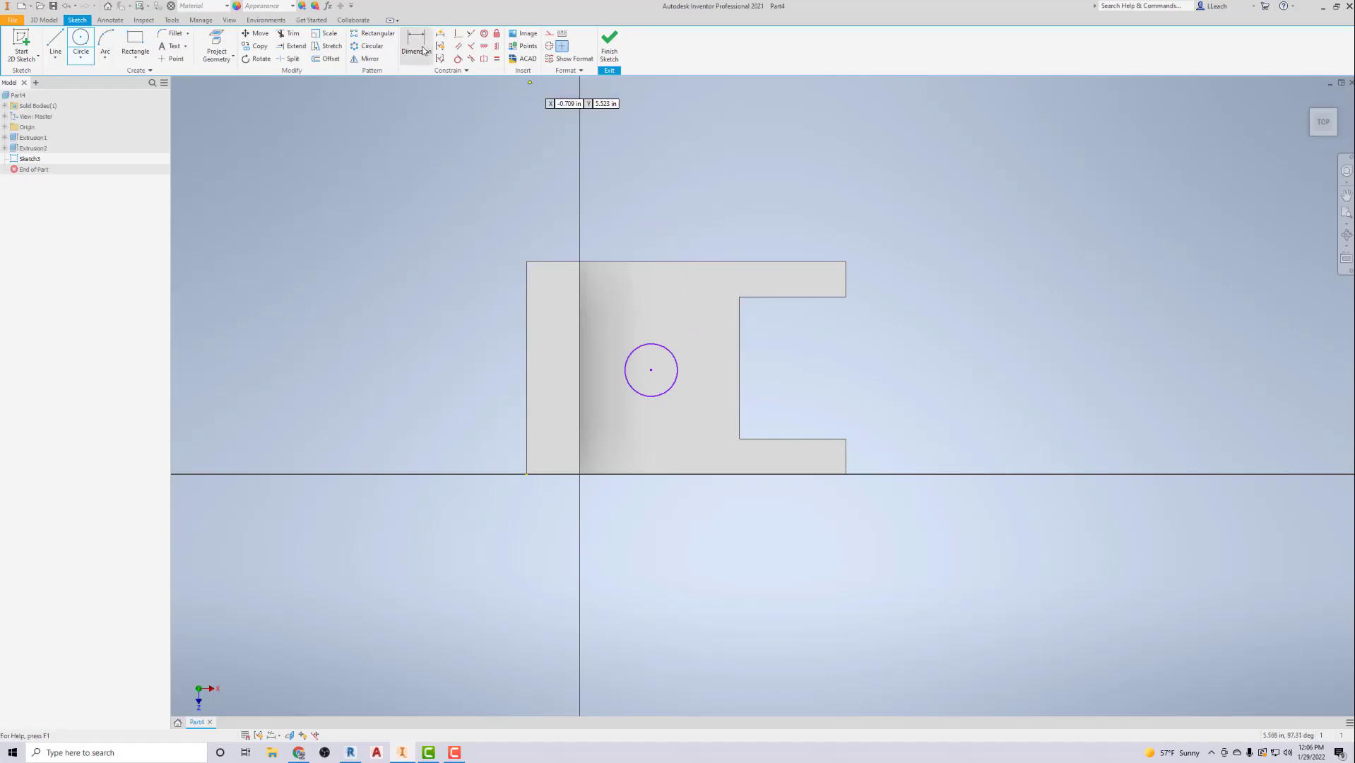
Step: Dimension the circle and set its diameter to .75 in
{"action": "key", "text": "d"}
{"action": "left_click", "coordinate": [671, 354]}
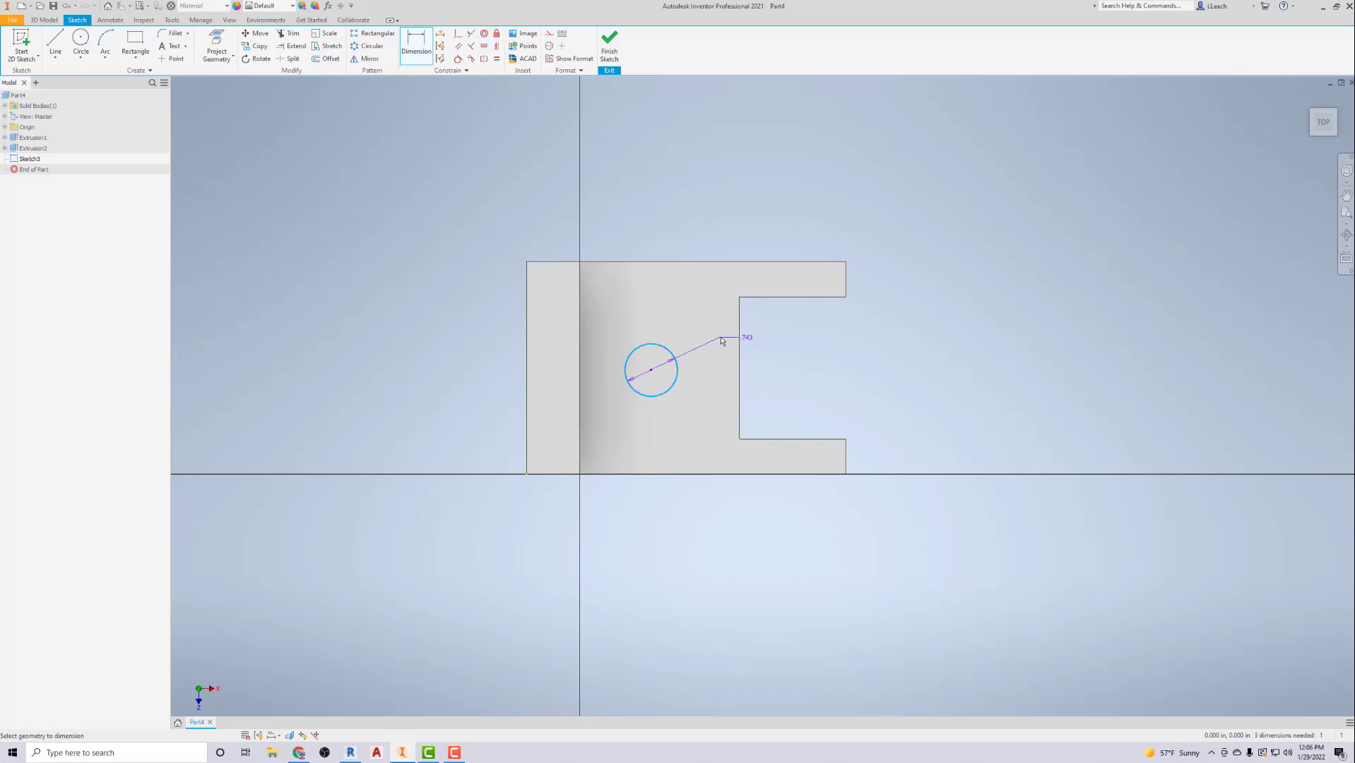
{"action": "left_click", "coordinate": [691, 319]}
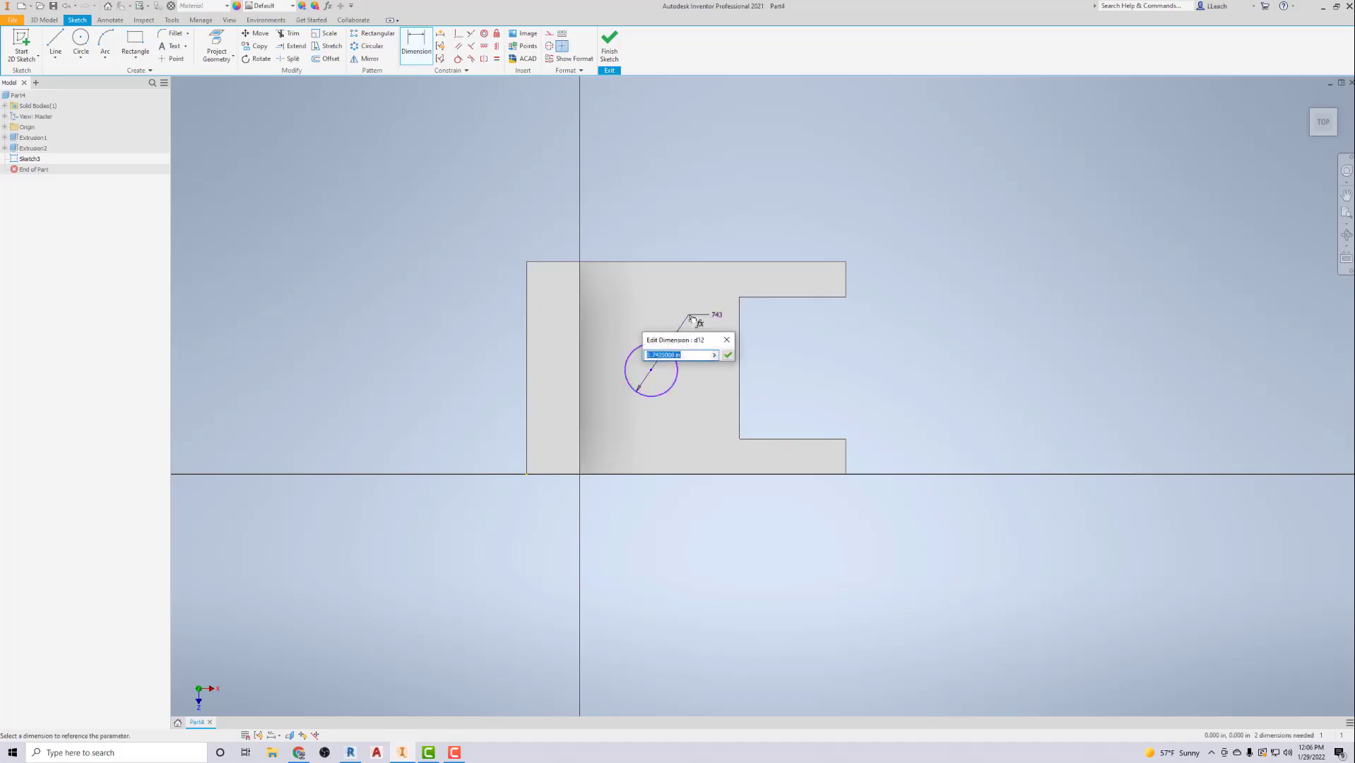
{"action": "type", "text": ".75"}
{"action": "key", "text": "Return"}
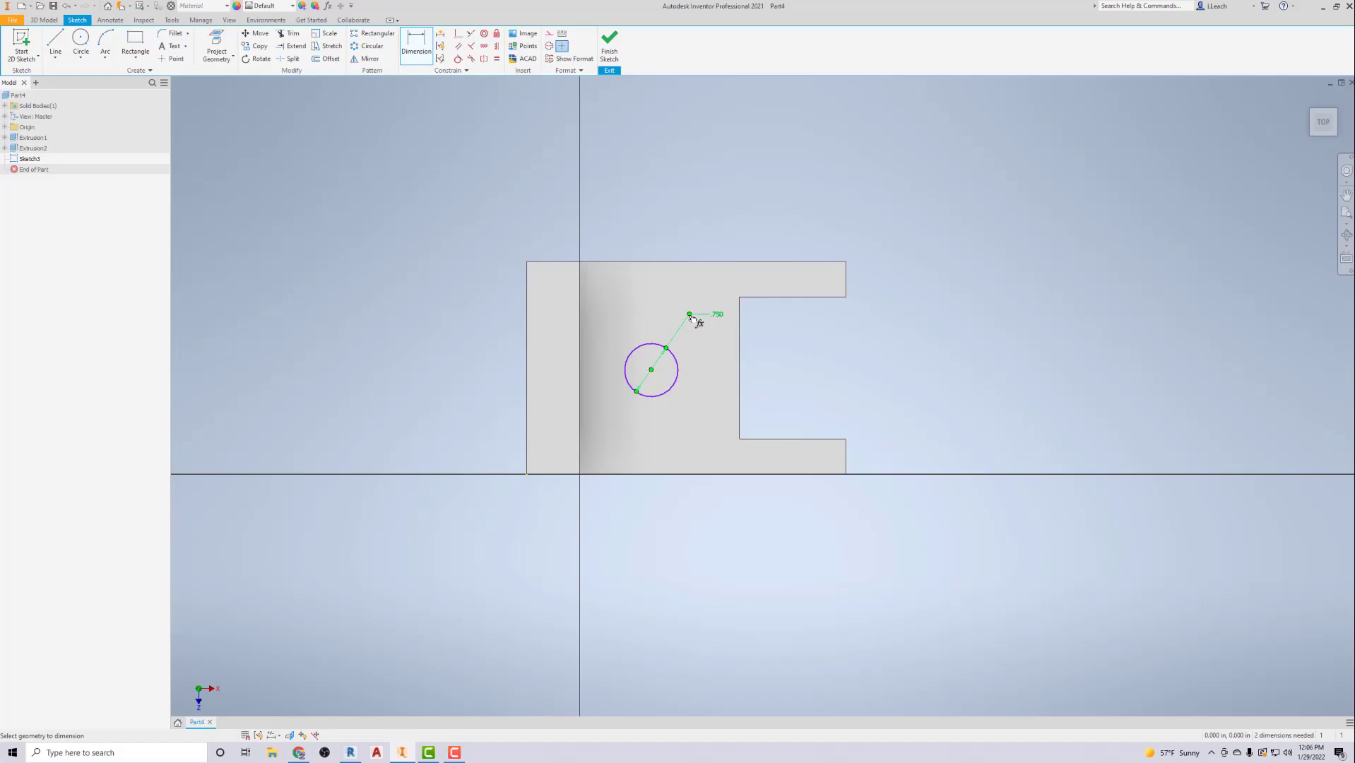
Step: Dimension the circle's center from the part's front edge as 1.5 in
{"action": "left_click", "coordinate": [651, 371]}
{"action": "left_click", "coordinate": [662, 472]}
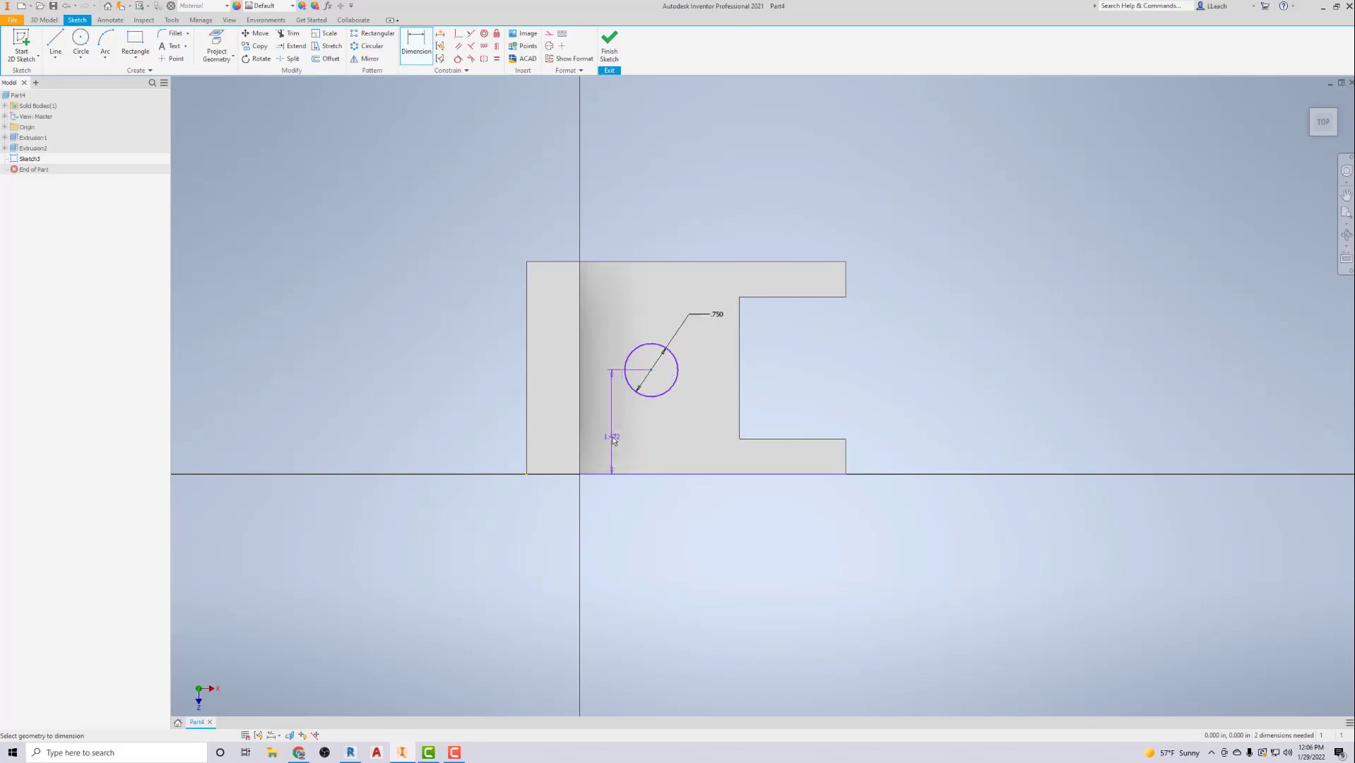
{"action": "left_click", "coordinate": [612, 439]}
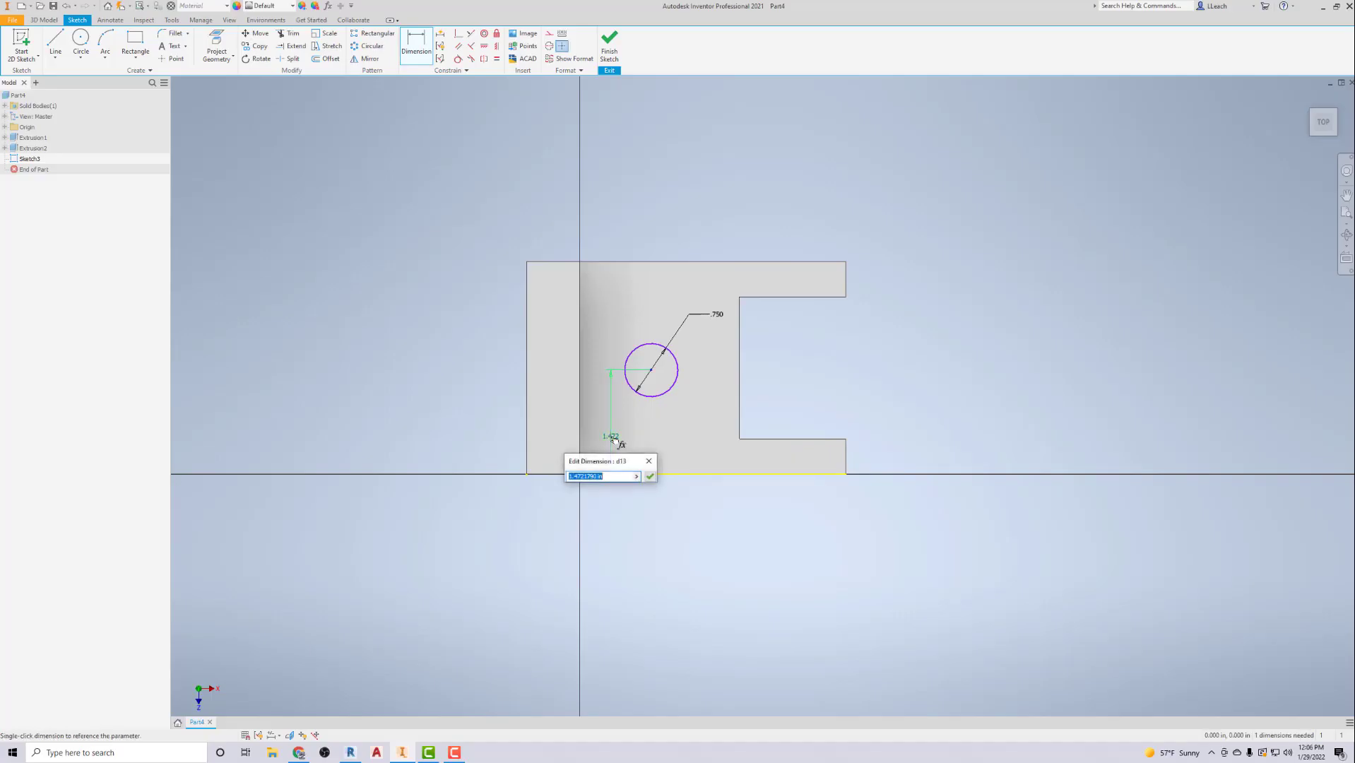
{"action": "type", "text": "1.5"}
{"action": "key", "text": "Return"}
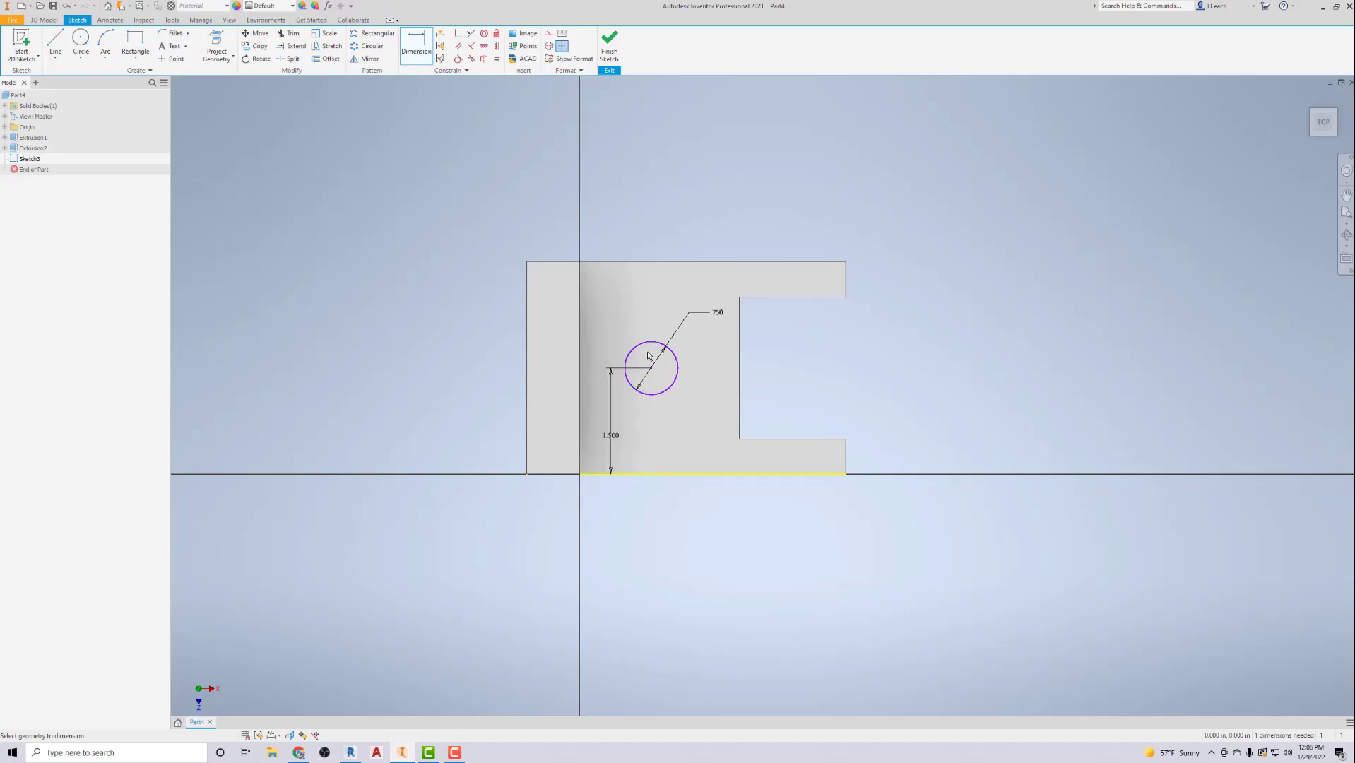
Step: Dimension the circle's center horizontally from the notched end of the base as 2.57 in and finish the sketch
{"action": "left_click", "coordinate": [849, 286]}
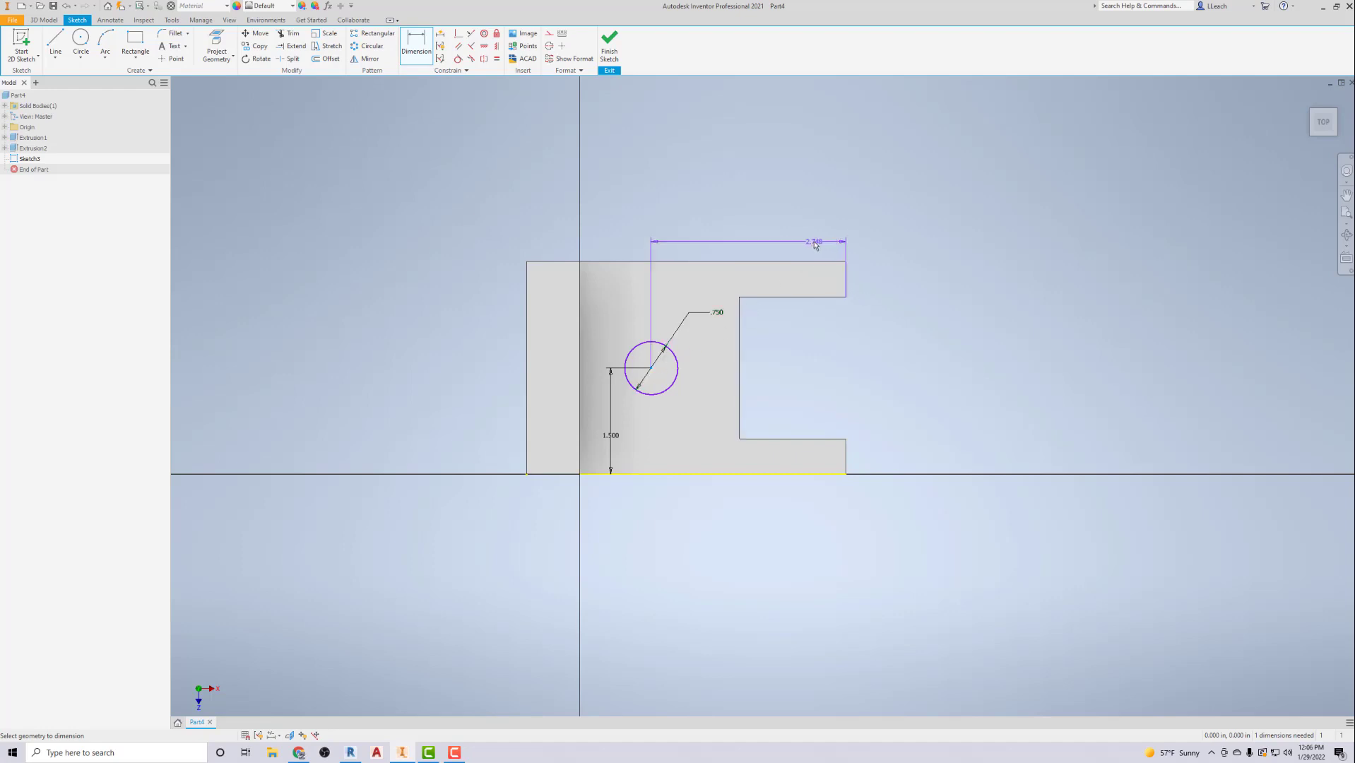
{"action": "left_click", "coordinate": [783, 237]}
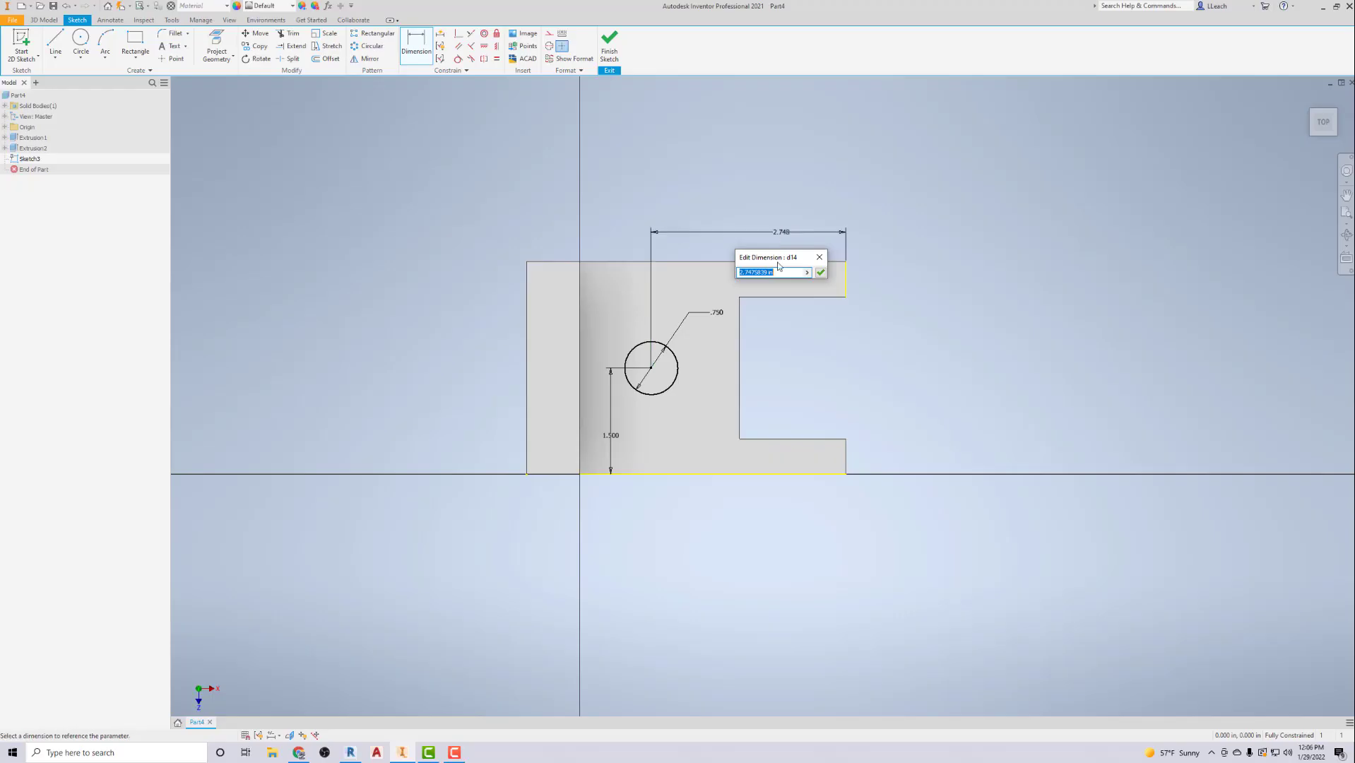
{"action": "type", "text": "2.57"}
{"action": "key", "text": "Return"}
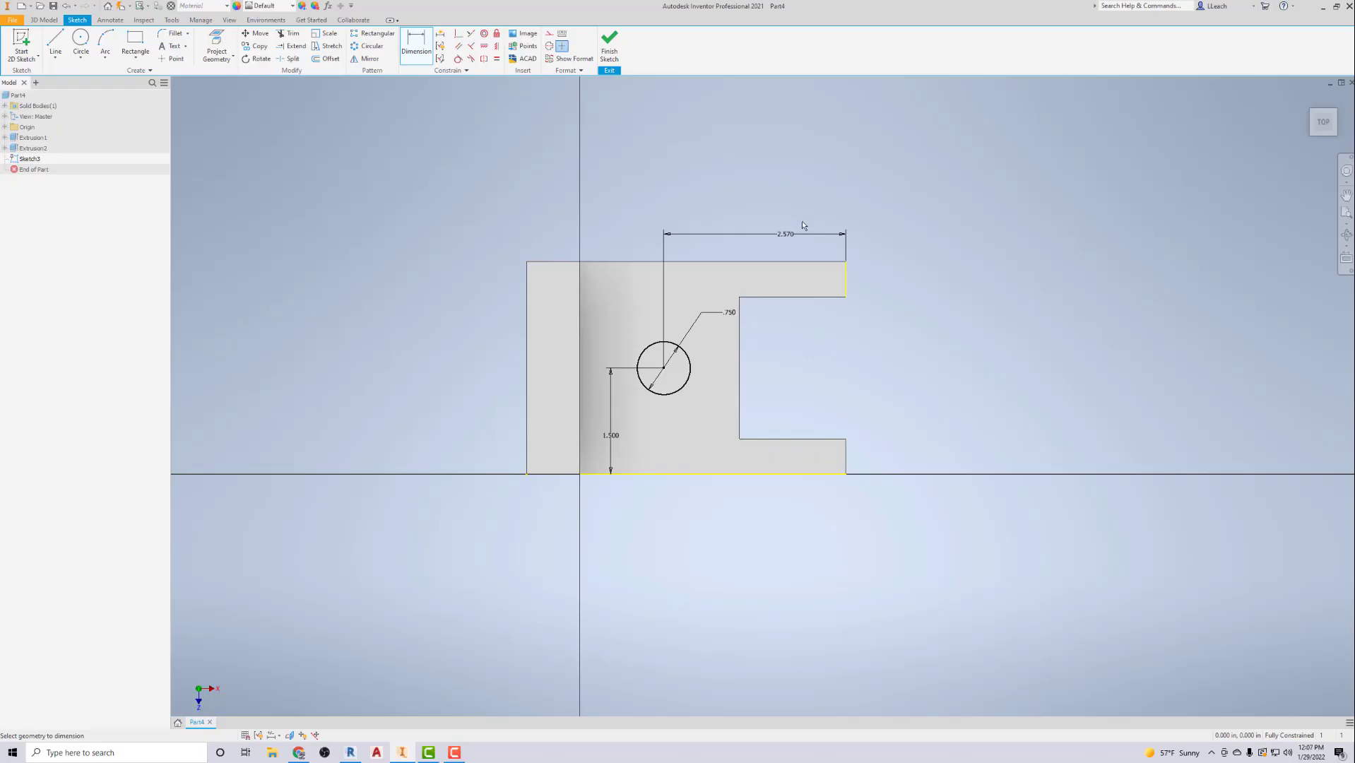
{"action": "scroll", "coordinate": [803, 226], "scroll_direction": "down", "scroll_amount": 2}
{"action": "scroll", "coordinate": [803, 226], "scroll_direction": "up", "scroll_amount": 3}
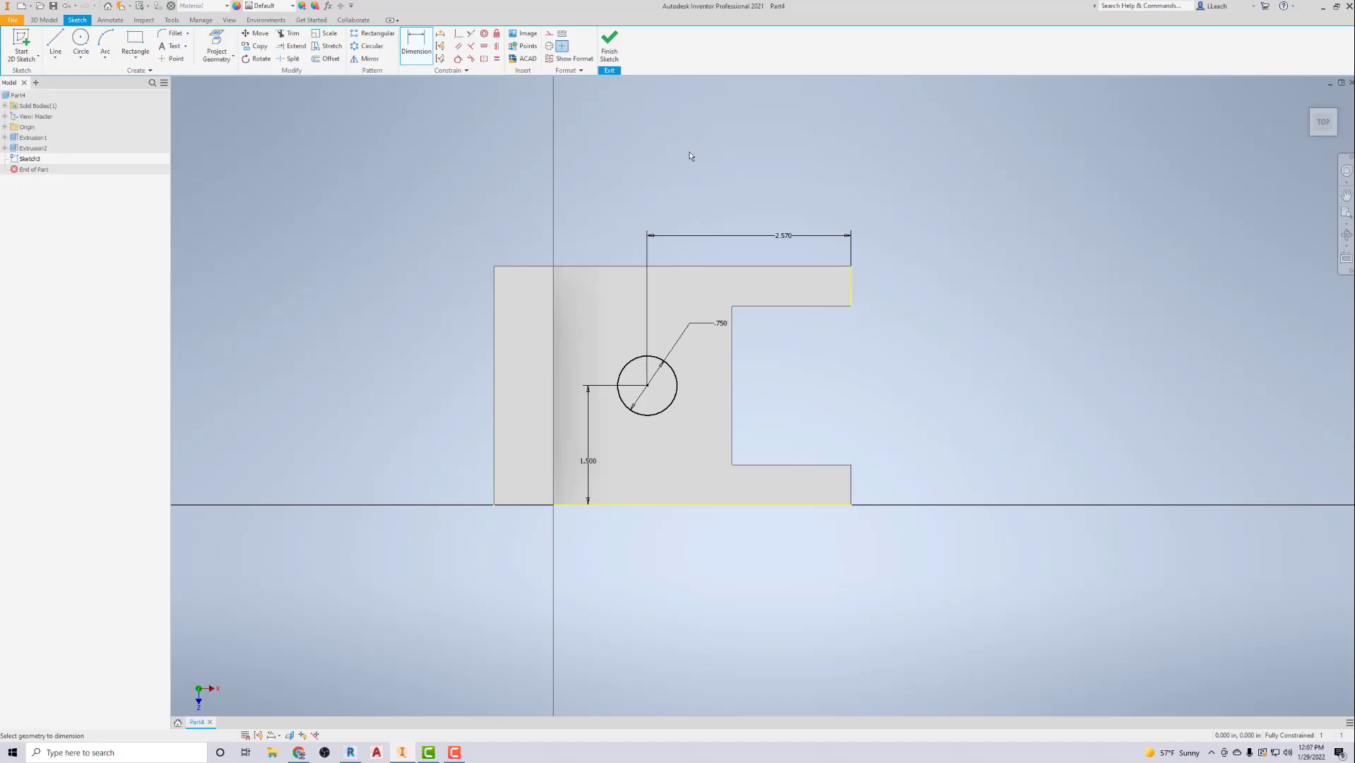
{"action": "left_click", "coordinate": [609, 53]}
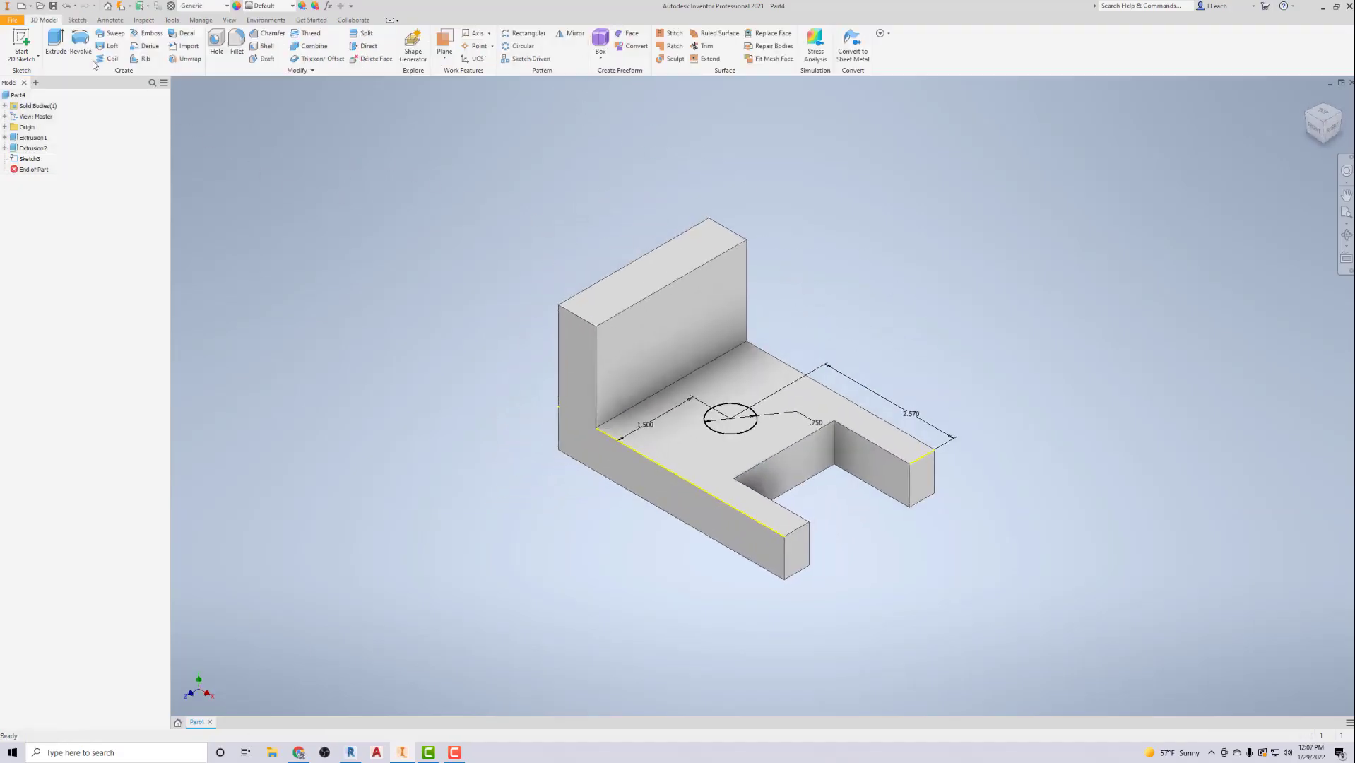
Step: Extrude the circle as a cut through all of the base to form the round hole
{"action": "left_click", "coordinate": [55, 42]}
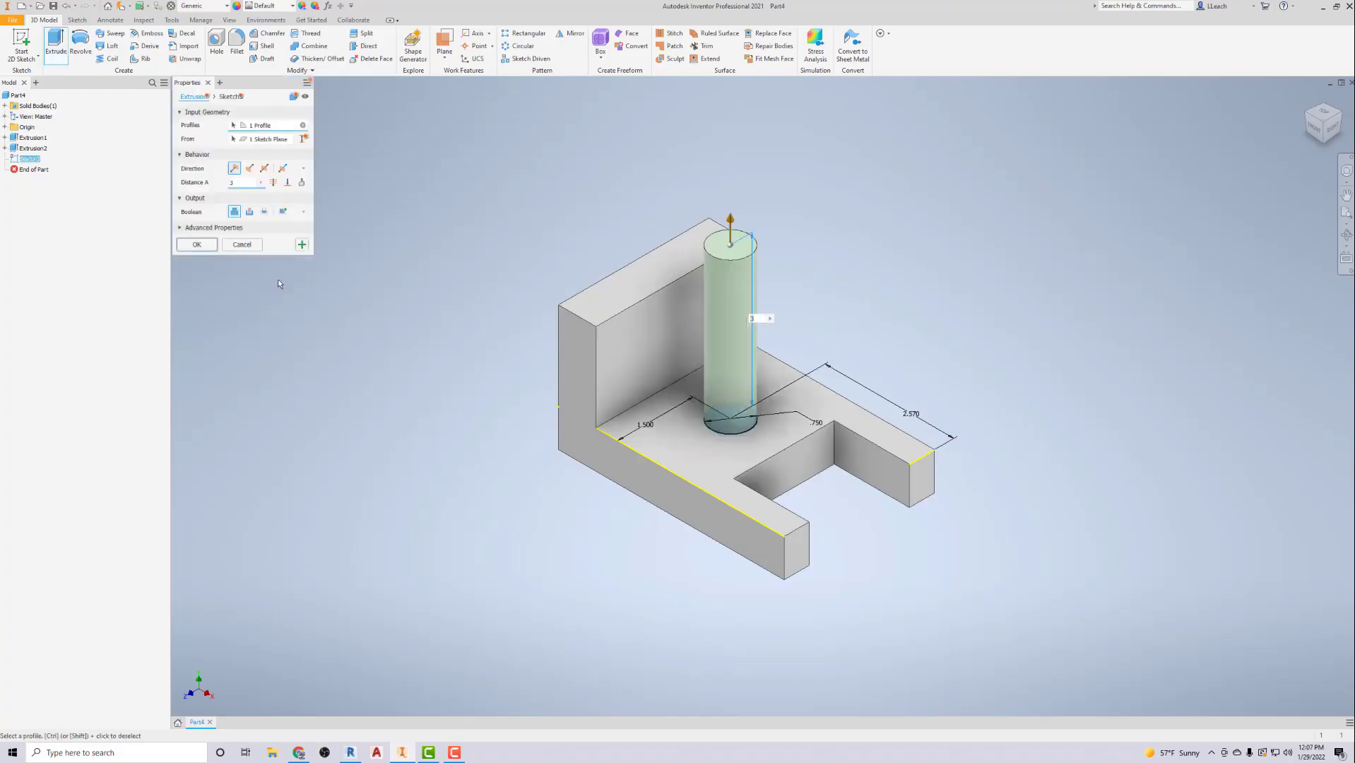
{"action": "left_click", "coordinate": [249, 212]}
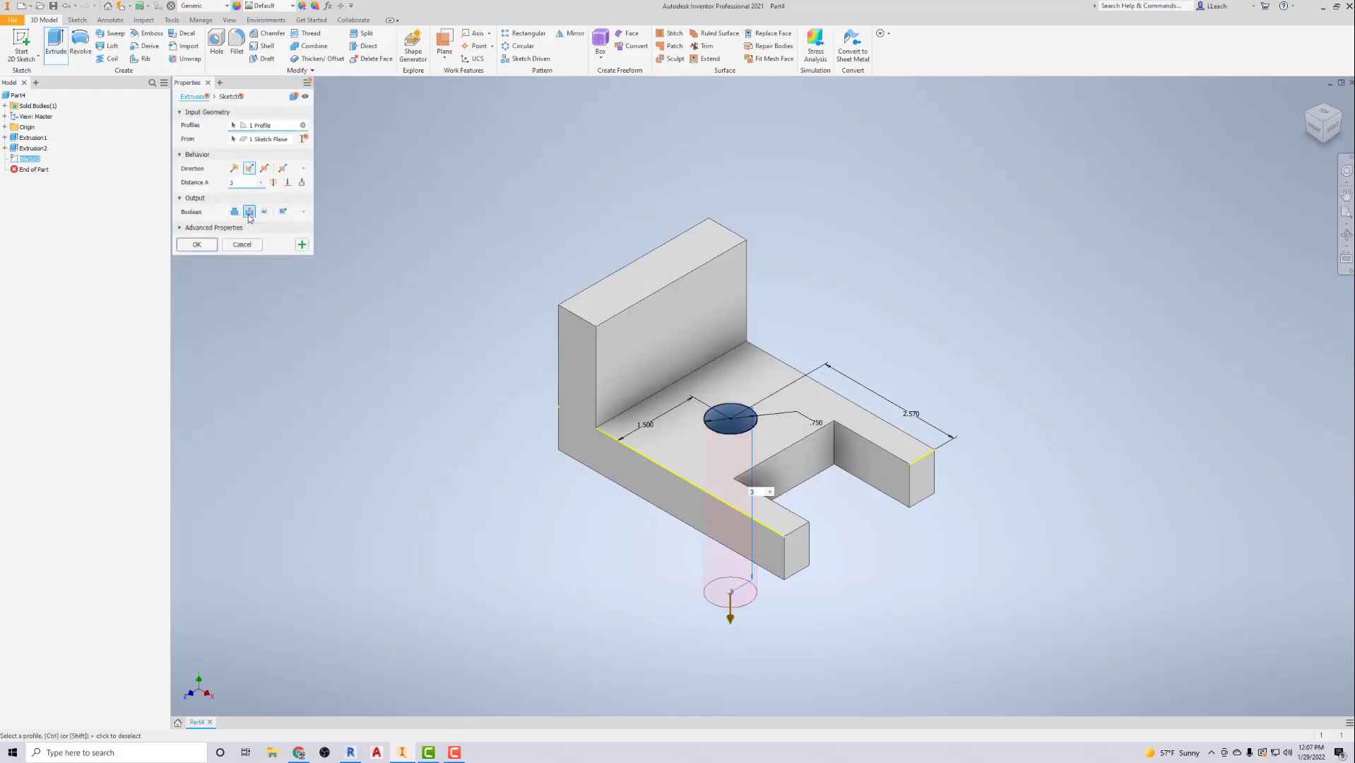
{"action": "left_click", "coordinate": [274, 183]}
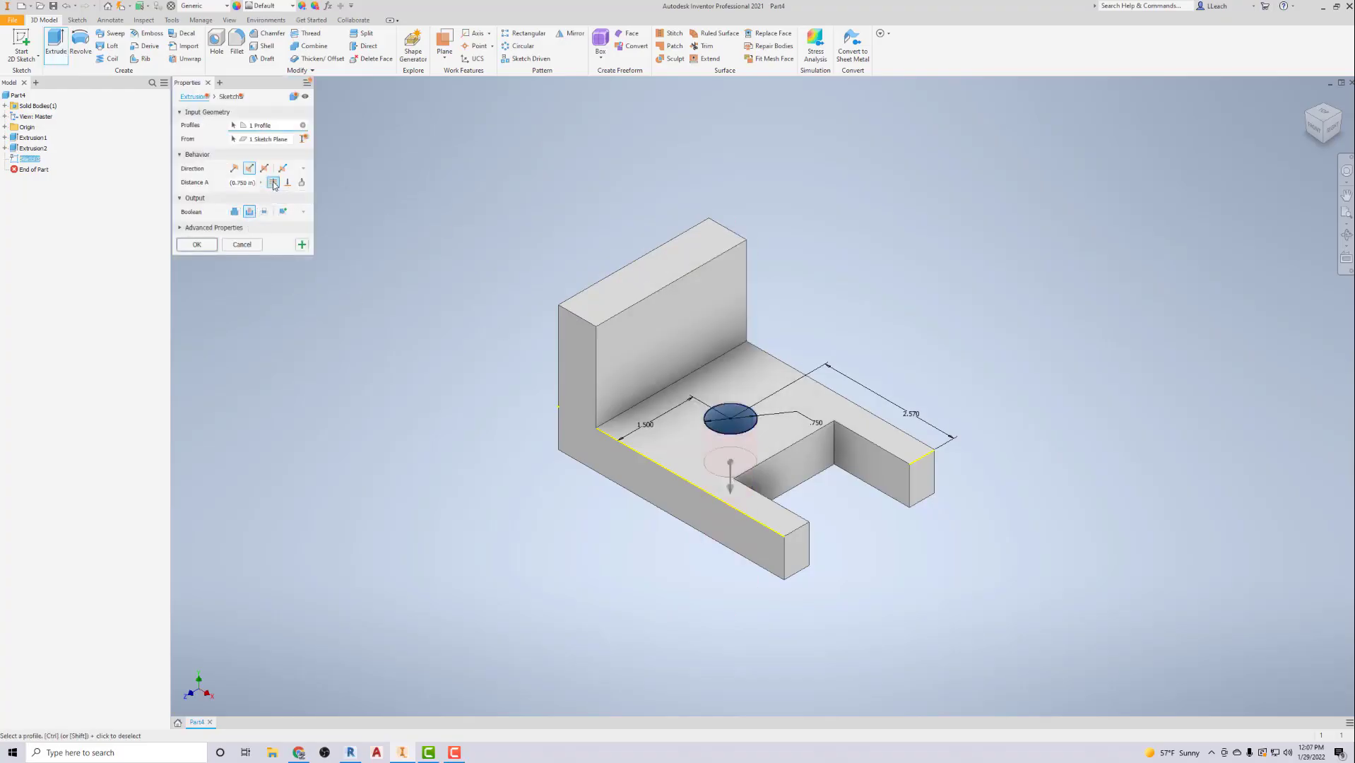
{"action": "left_click", "coordinate": [204, 242]}
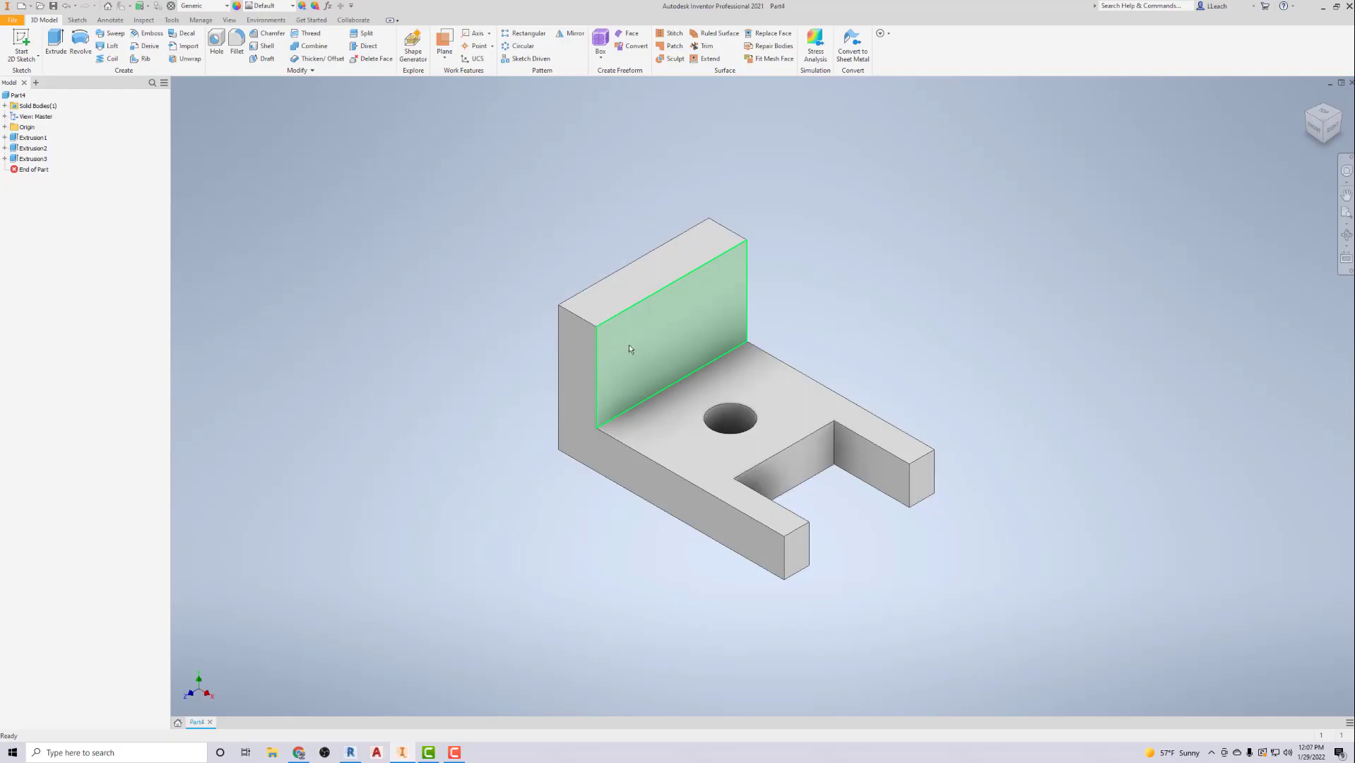
Step: Chamfer the upright's upper front corner edge with an equal distance of 1 in
{"action": "mouse_move", "coordinate": [629, 346]}
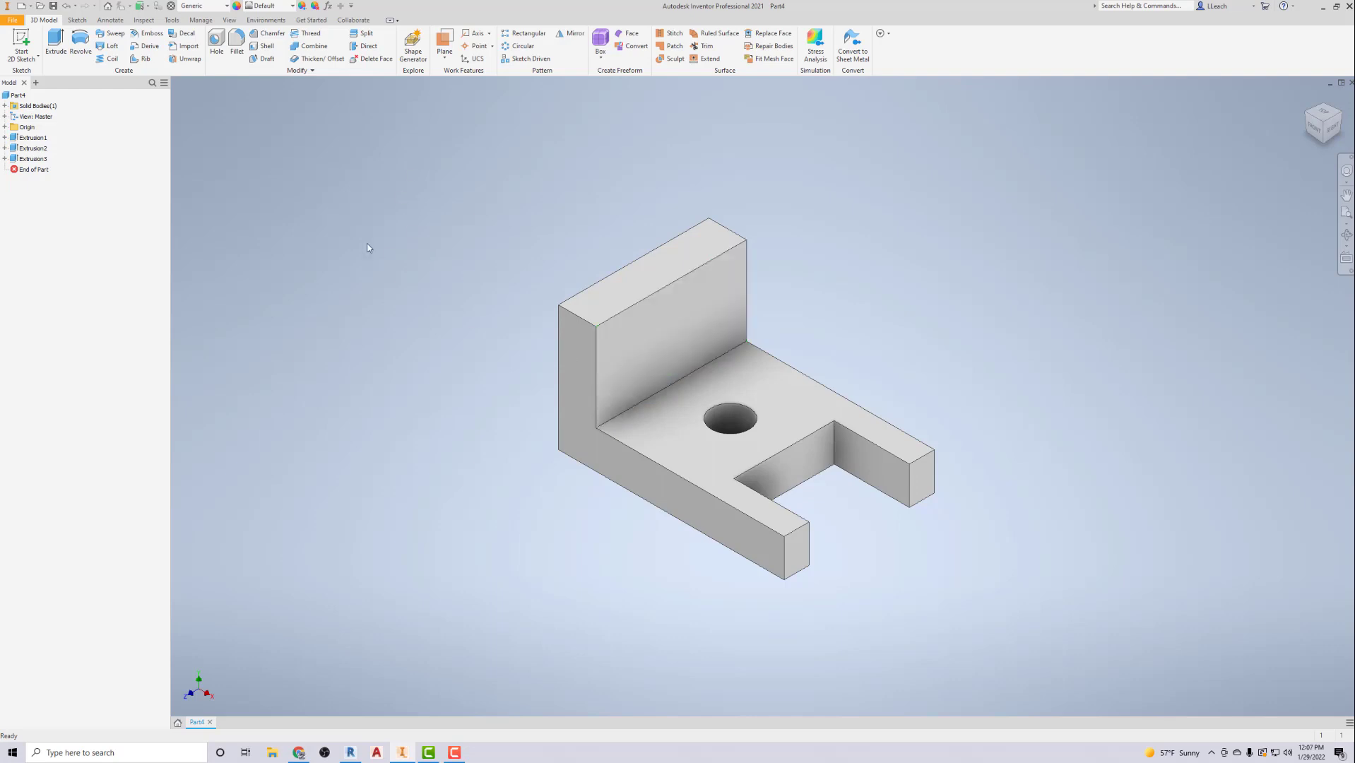
{"action": "left_click", "coordinate": [273, 35]}
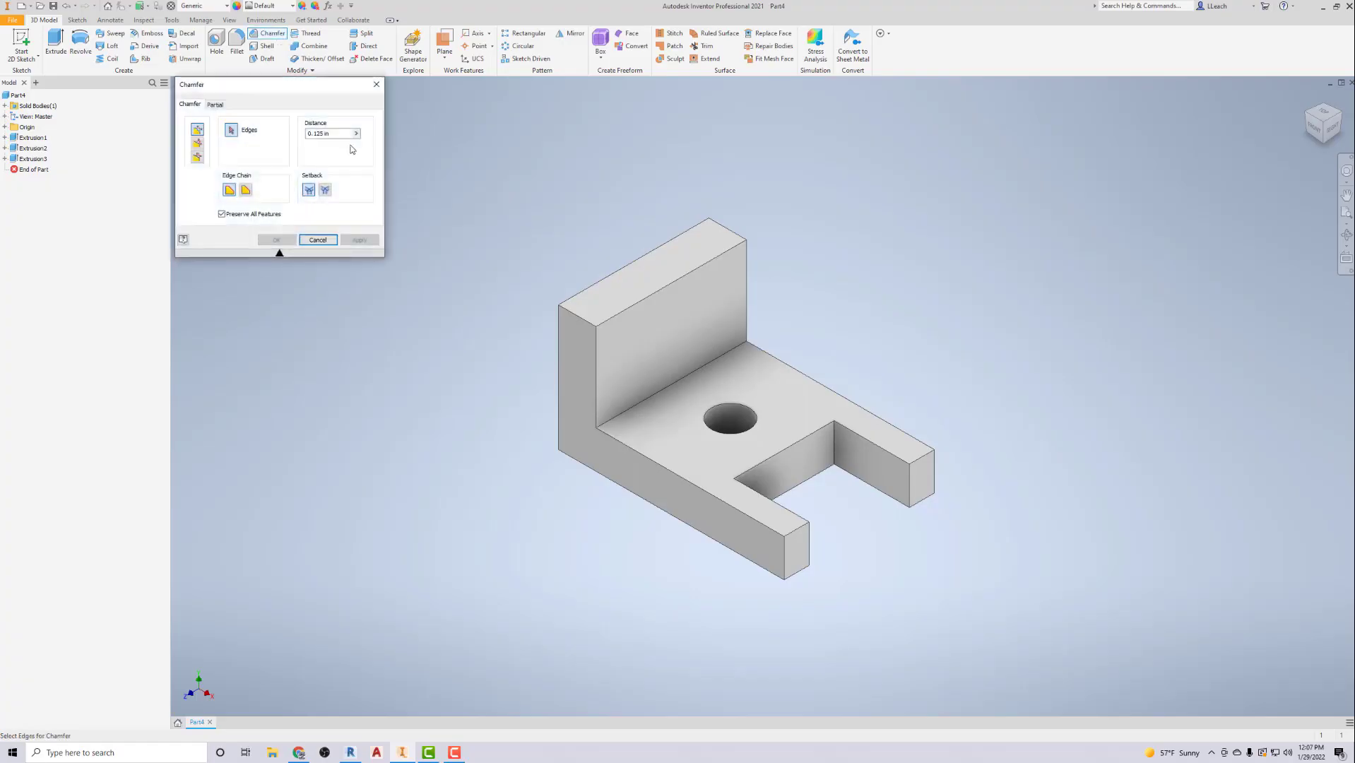
{"action": "left_click", "coordinate": [339, 134]}
{"action": "type", "text": "1"}
{"action": "left_click", "coordinate": [580, 323]}
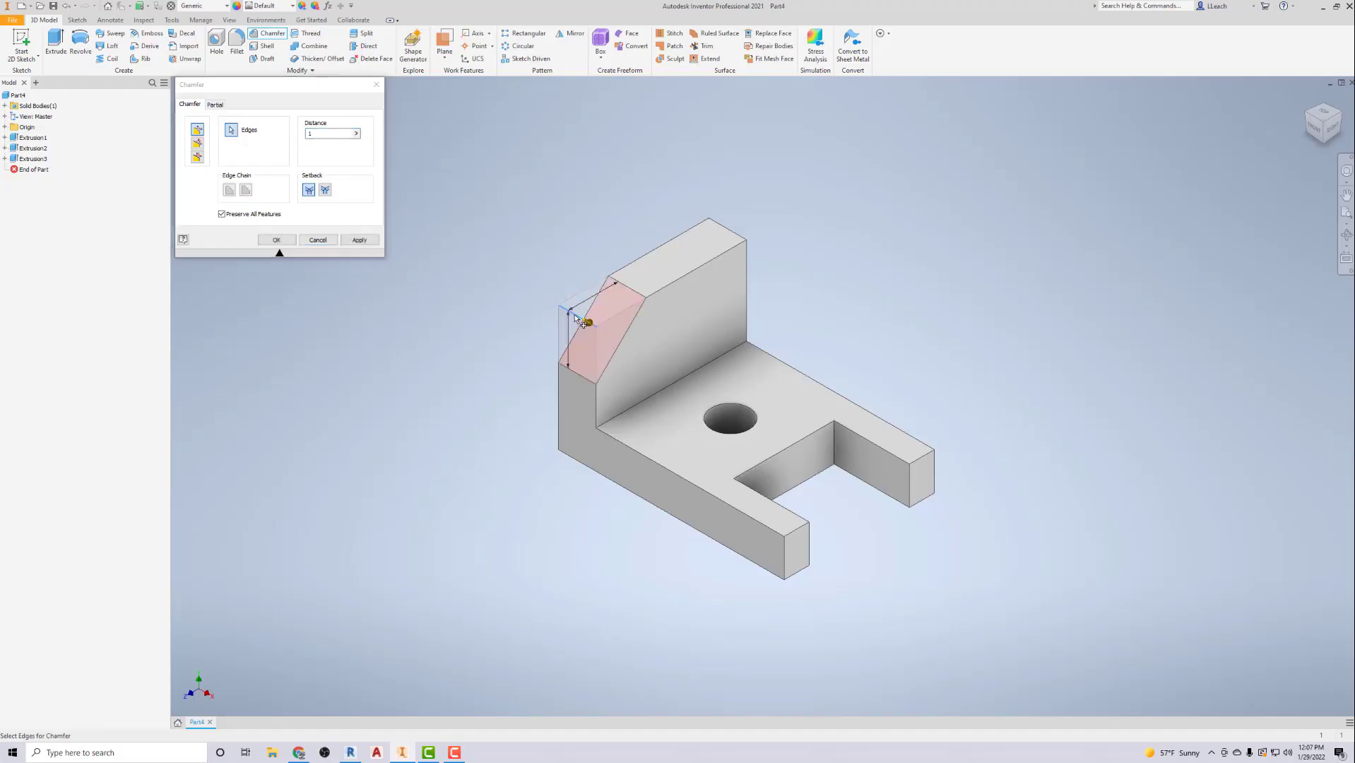
{"action": "left_click", "coordinate": [354, 240]}
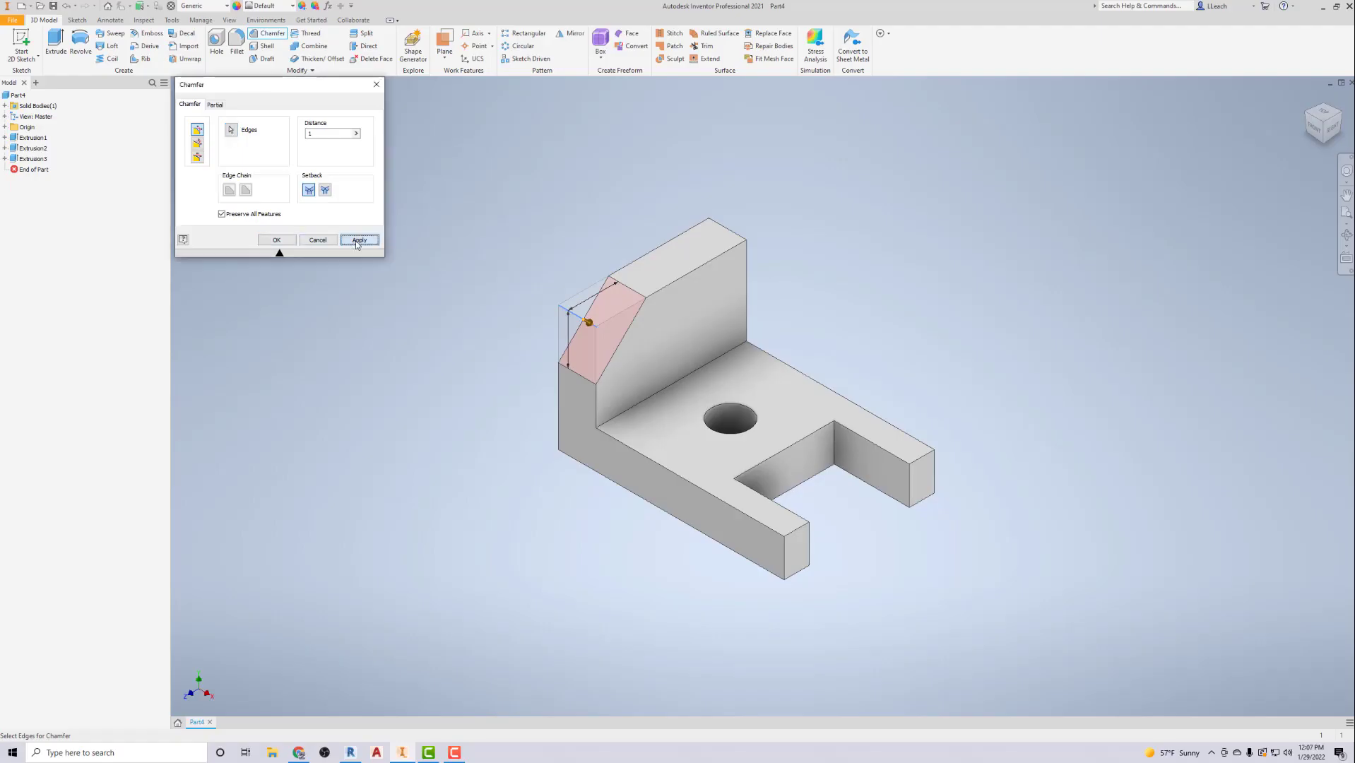
{"action": "left_click", "coordinate": [376, 84]}
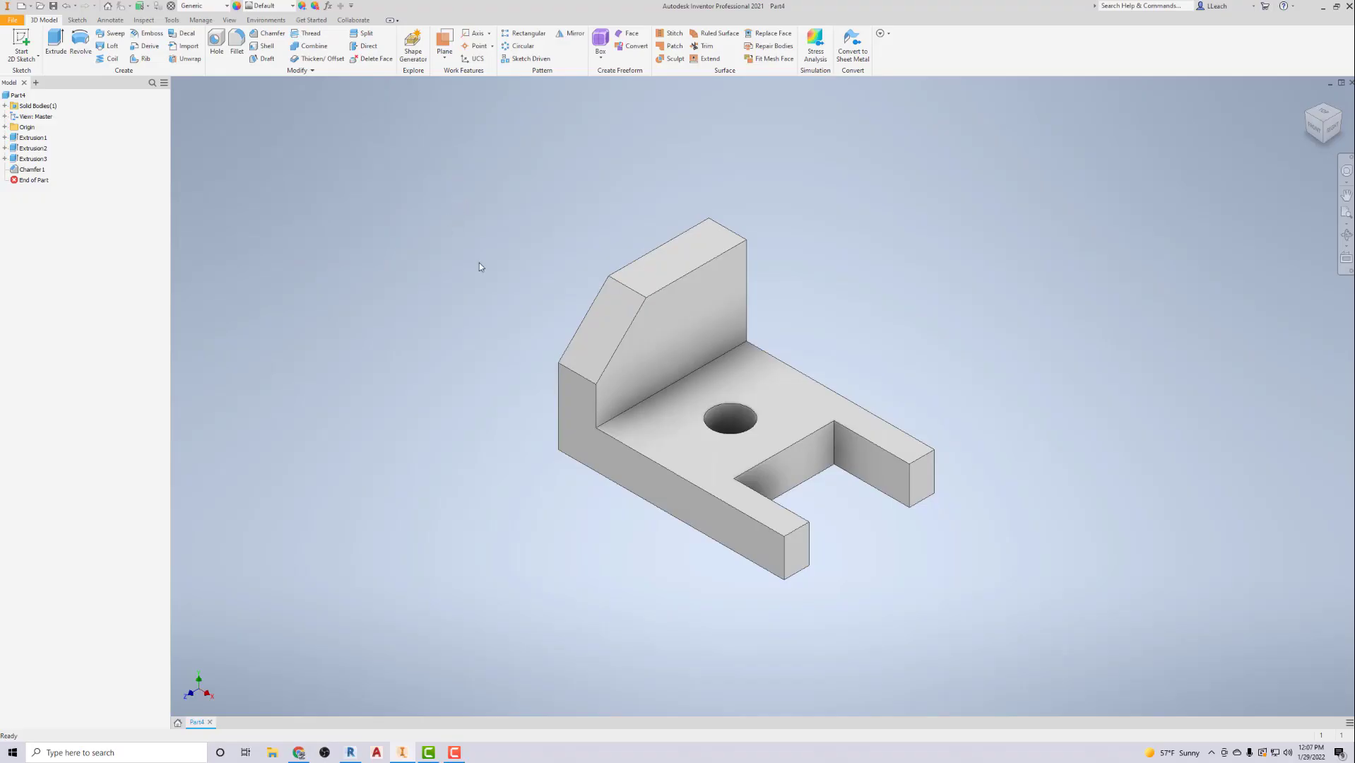
Step: Apply the Light Red appearance from the Inventor Material Library to the part
{"action": "left_click", "coordinate": [294, 7]}
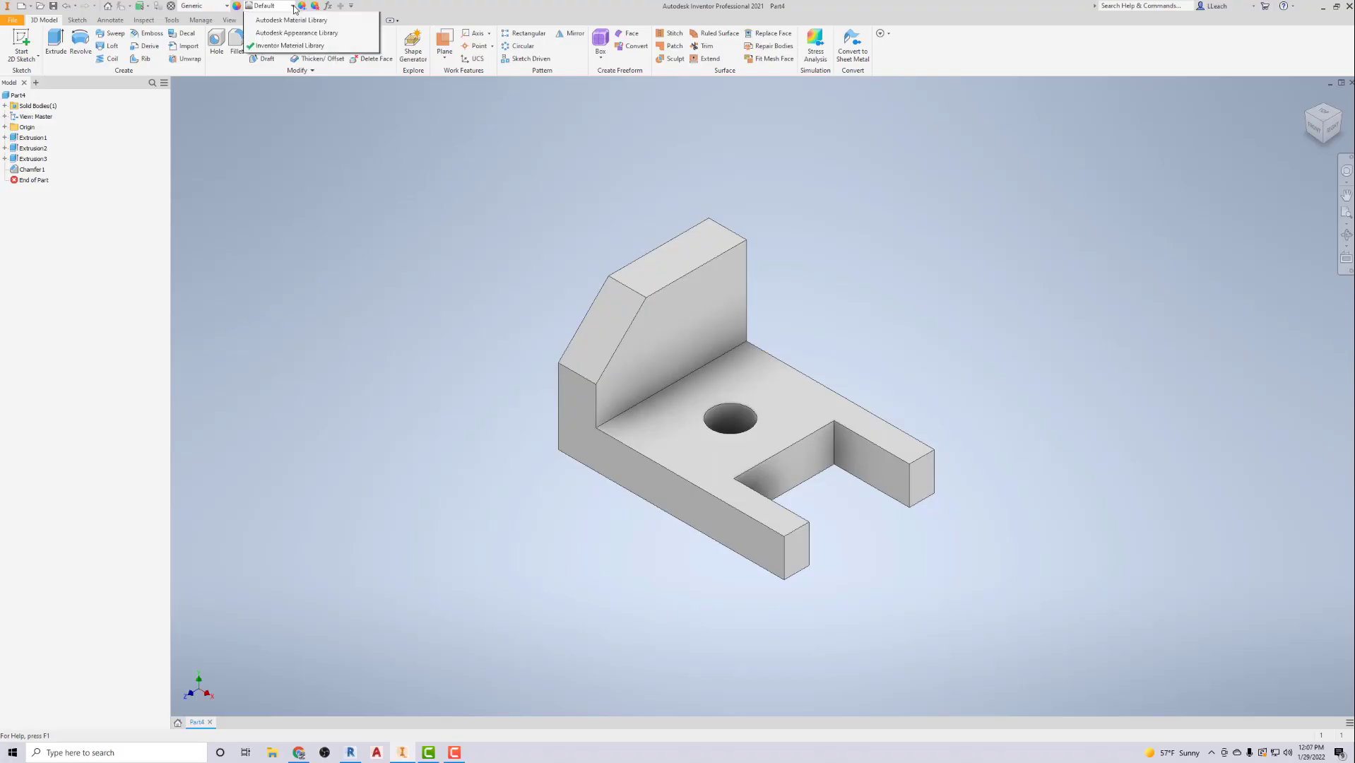
{"action": "scroll", "coordinate": [333, 278], "scroll_direction": "down", "scroll_amount": 1}
{"action": "scroll", "coordinate": [332, 281], "scroll_direction": "down", "scroll_amount": 2}
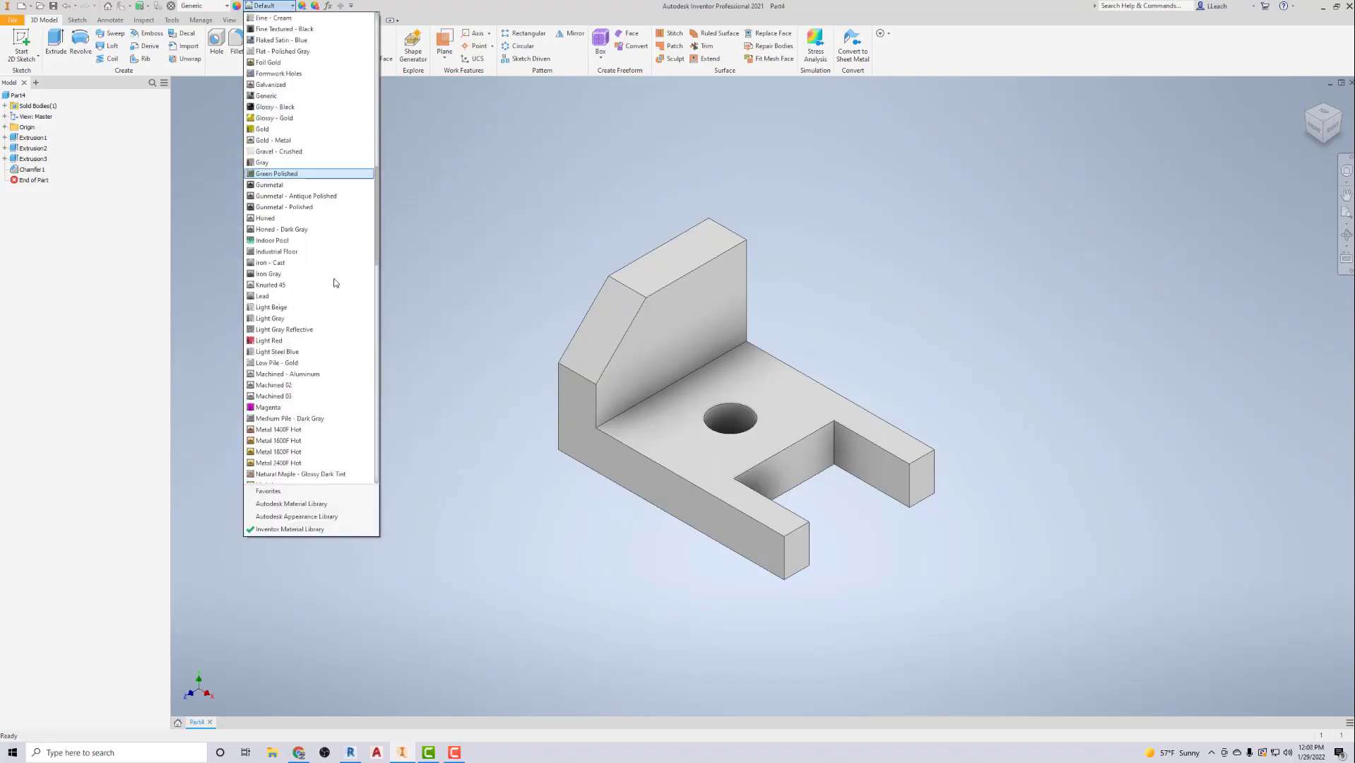
{"action": "left_click", "coordinate": [289, 340]}
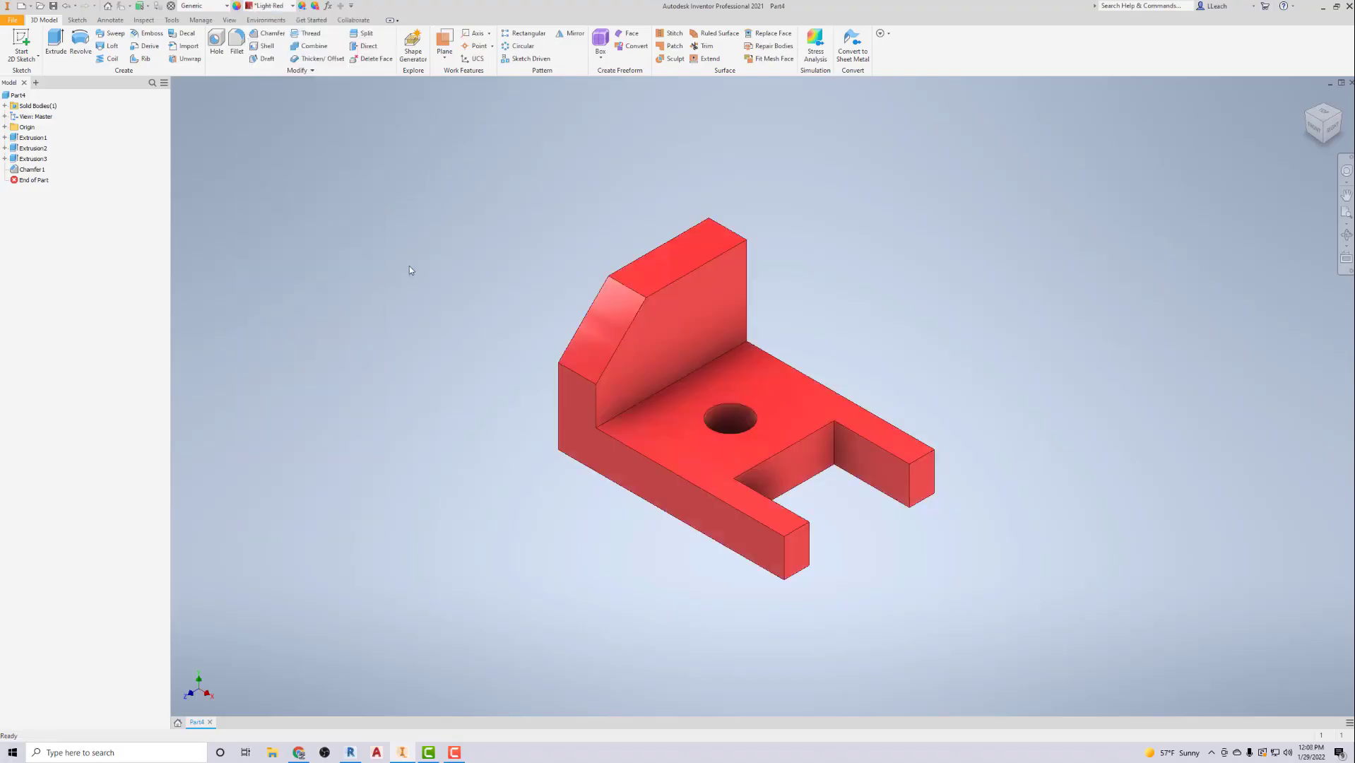
Step: Save the part as L-BRAC in the Parametric-Modeling2 folder
{"action": "middle_click_drag", "start_coordinate": [479, 244], "coordinate": [406, 219]}
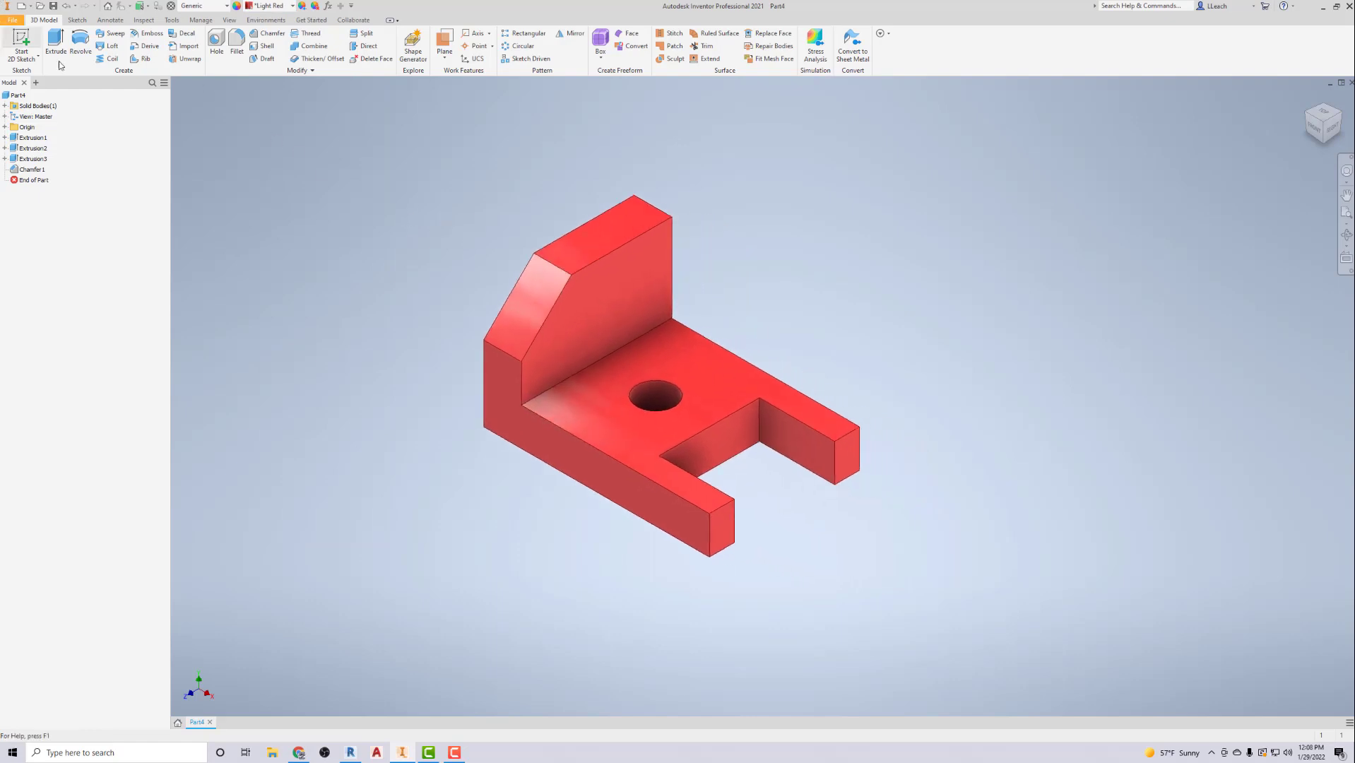
{"action": "left_click", "coordinate": [12, 20]}
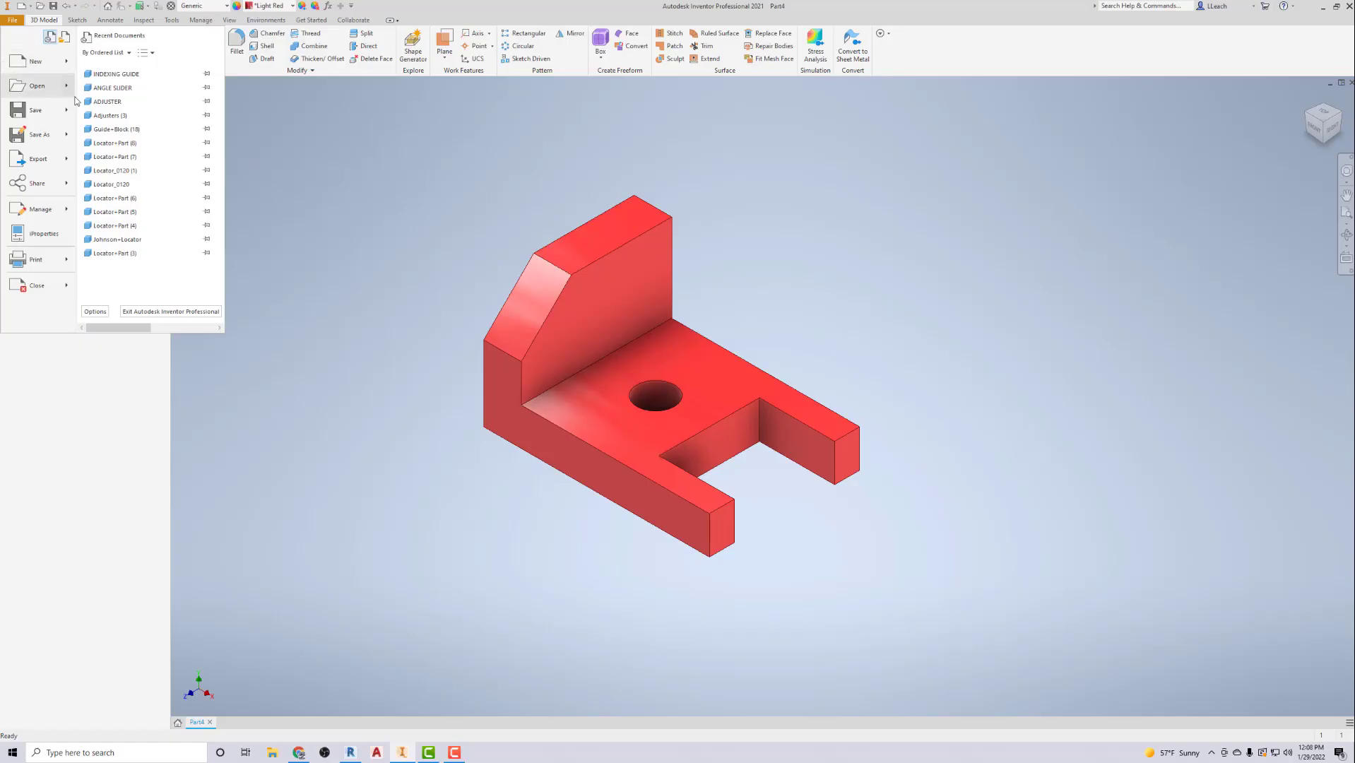
{"action": "left_click", "coordinate": [37, 113]}
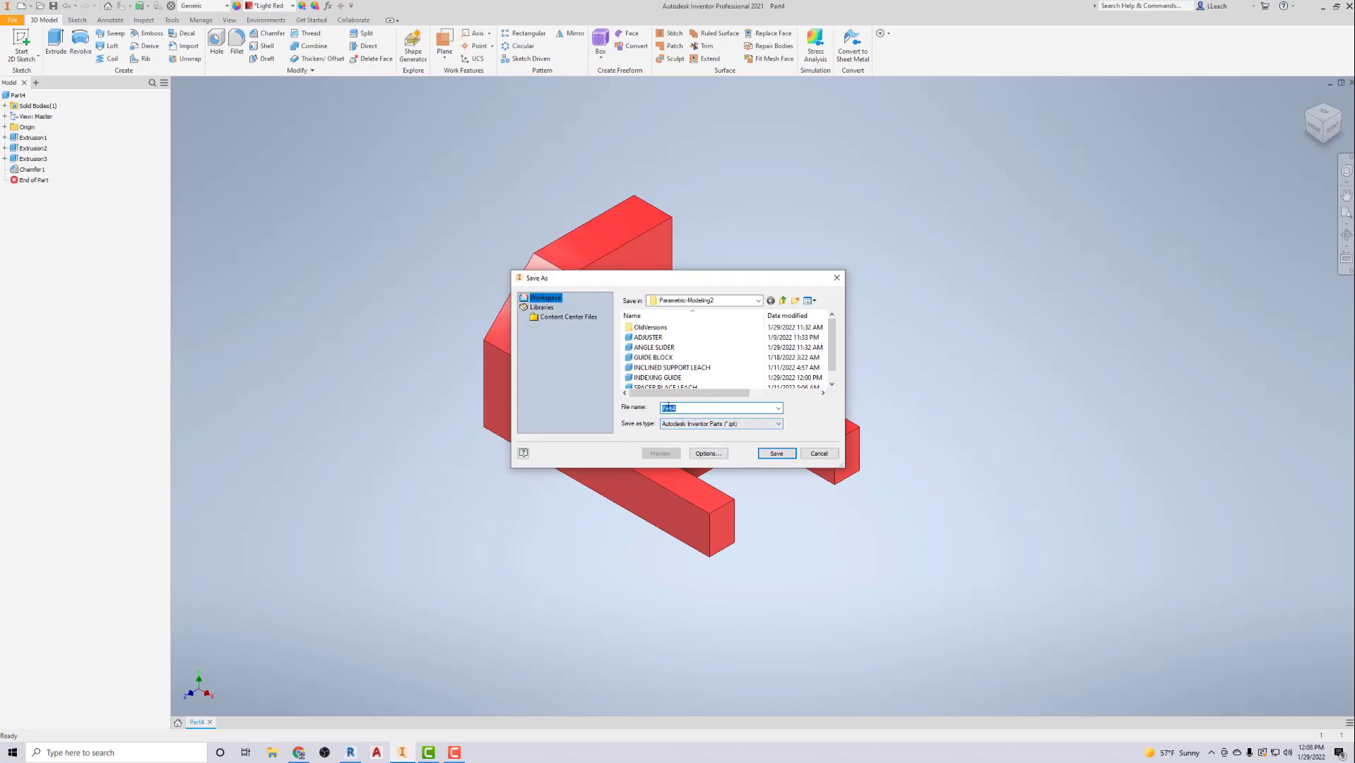
{"action": "key", "text": "BackSpace"}
{"action": "key", "text": "BackSpace"}
{"action": "key", "text": "BackSpace"}
{"action": "key", "text": "BackSpace"}
{"action": "key", "text": "BackSpace"}
{"action": "key", "text": "BackSpace"}
{"action": "key", "text": "BackSpace"}
{"action": "key", "text": "BackSpace"}
{"action": "key", "text": "BackSpace"}
{"action": "key", "text": "BackSpace"}
{"action": "type", "text": "L-BRAC"}
{"action": "left_click", "coordinate": [776, 455]}
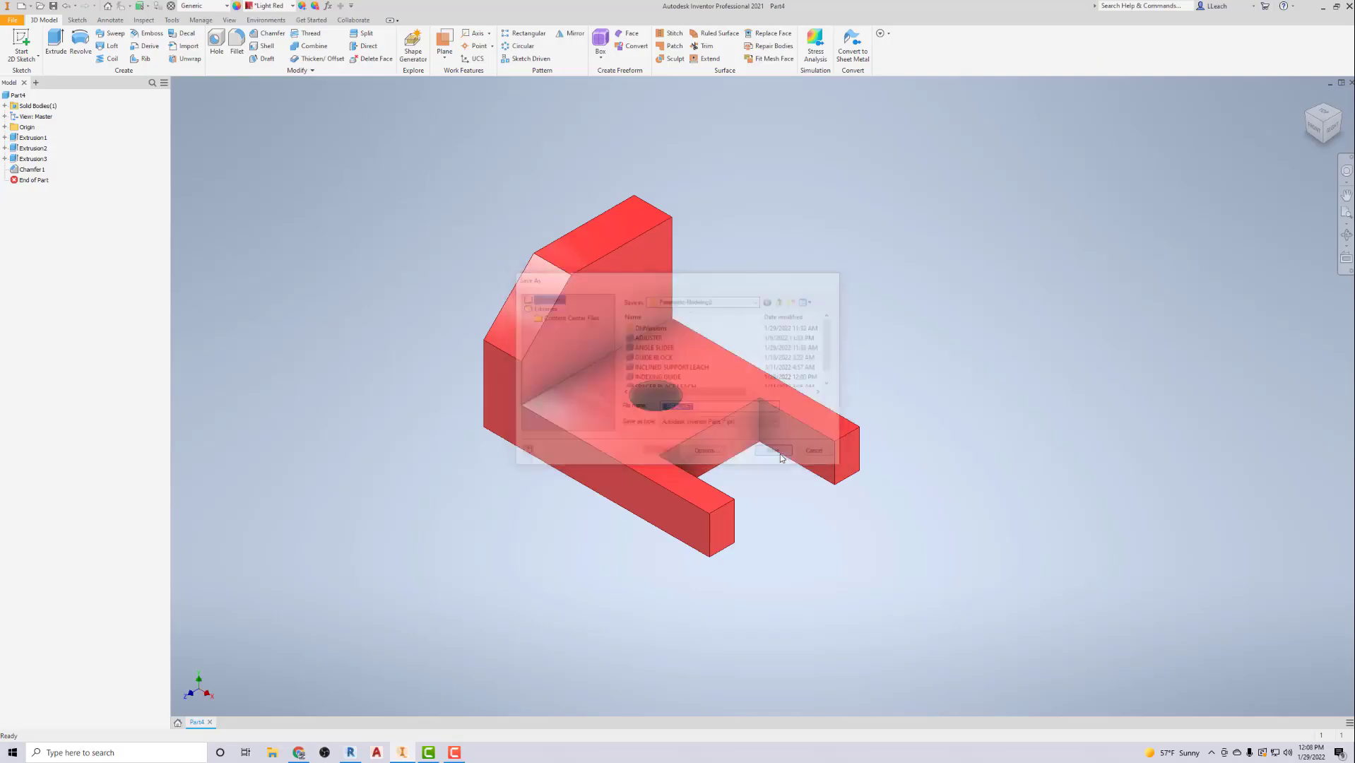